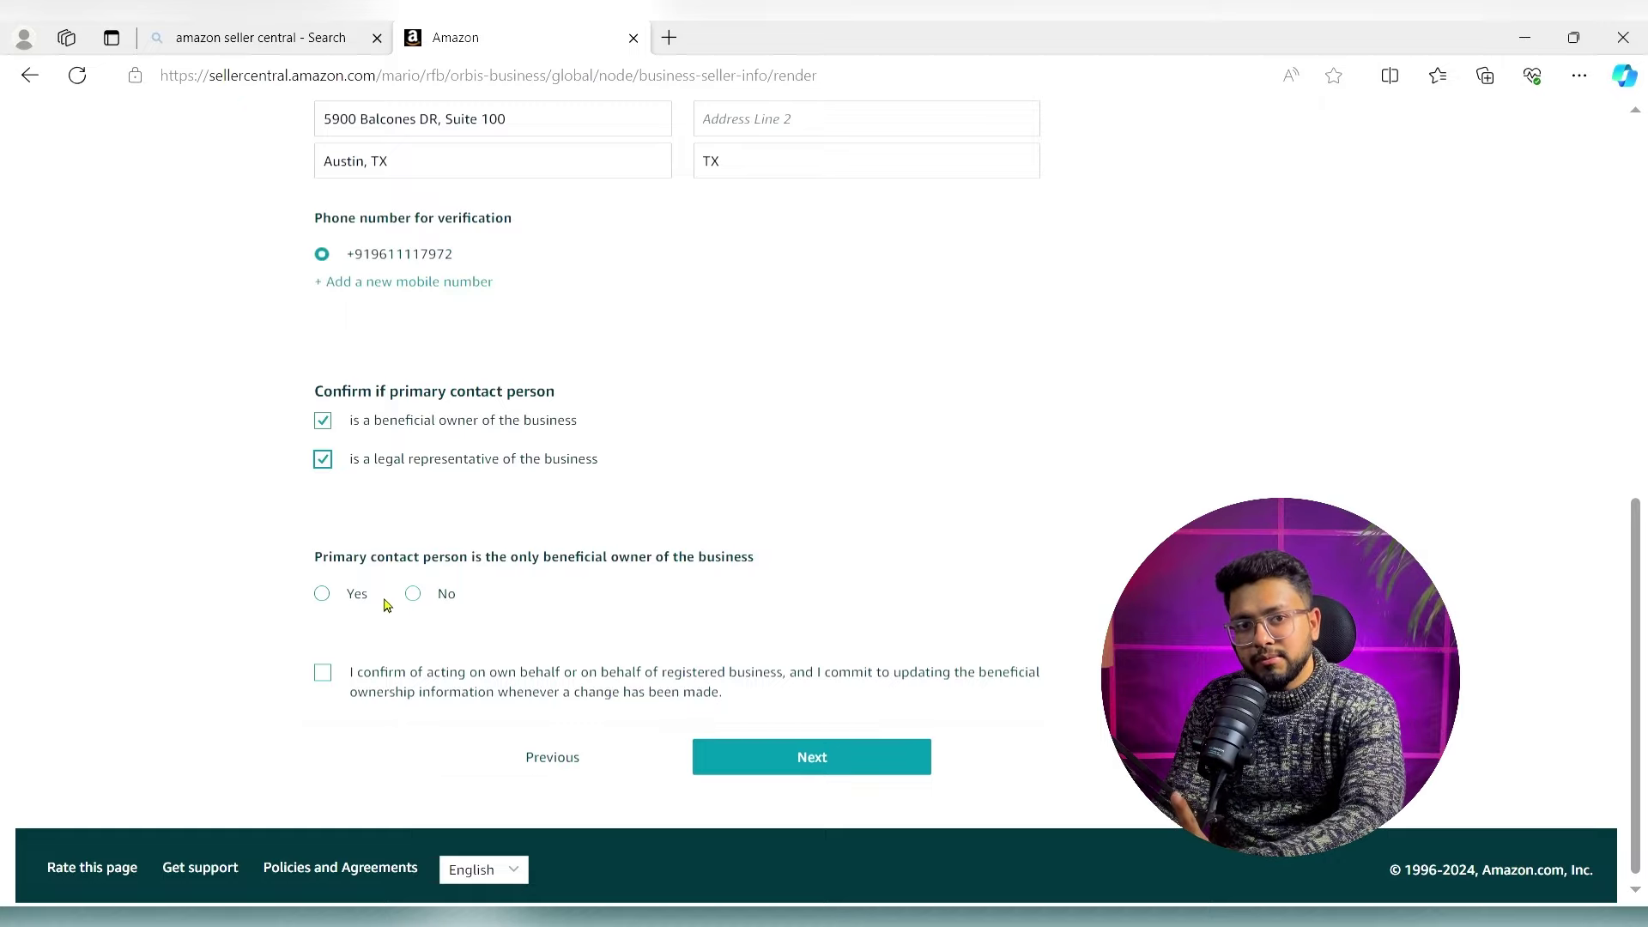
- Declare the primary contact the only beneficial owner, confirm acting on behalf of the registered business, and submit the seller information
{"action": "left_click", "coordinate": [323, 601]}
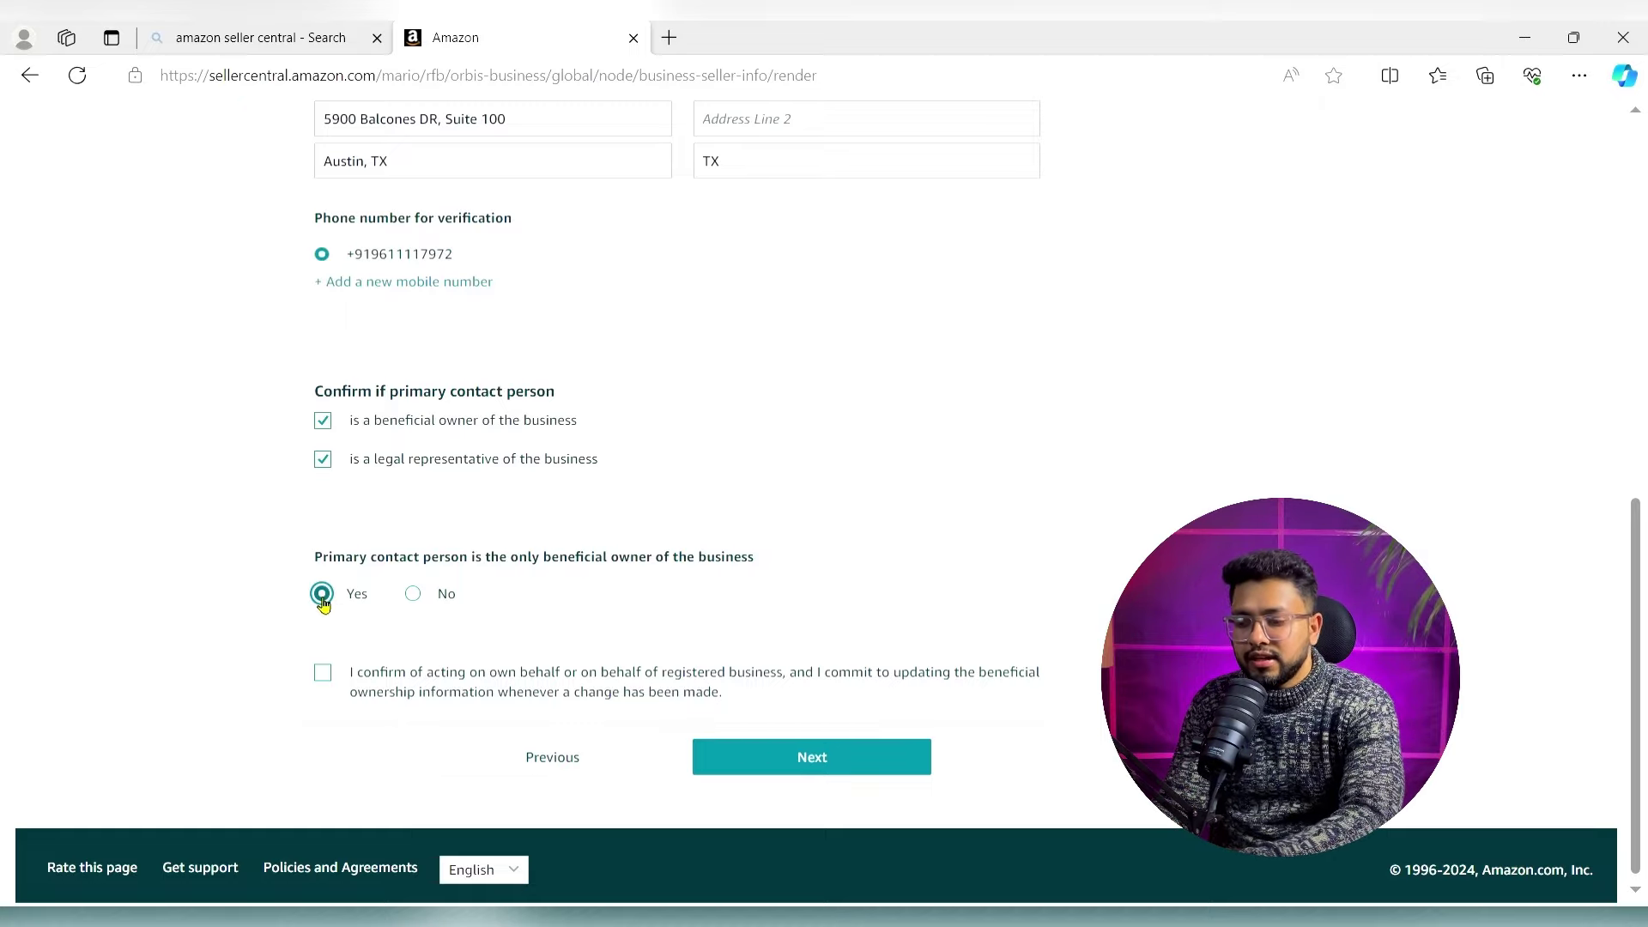
{"action": "left_click", "coordinate": [413, 595]}
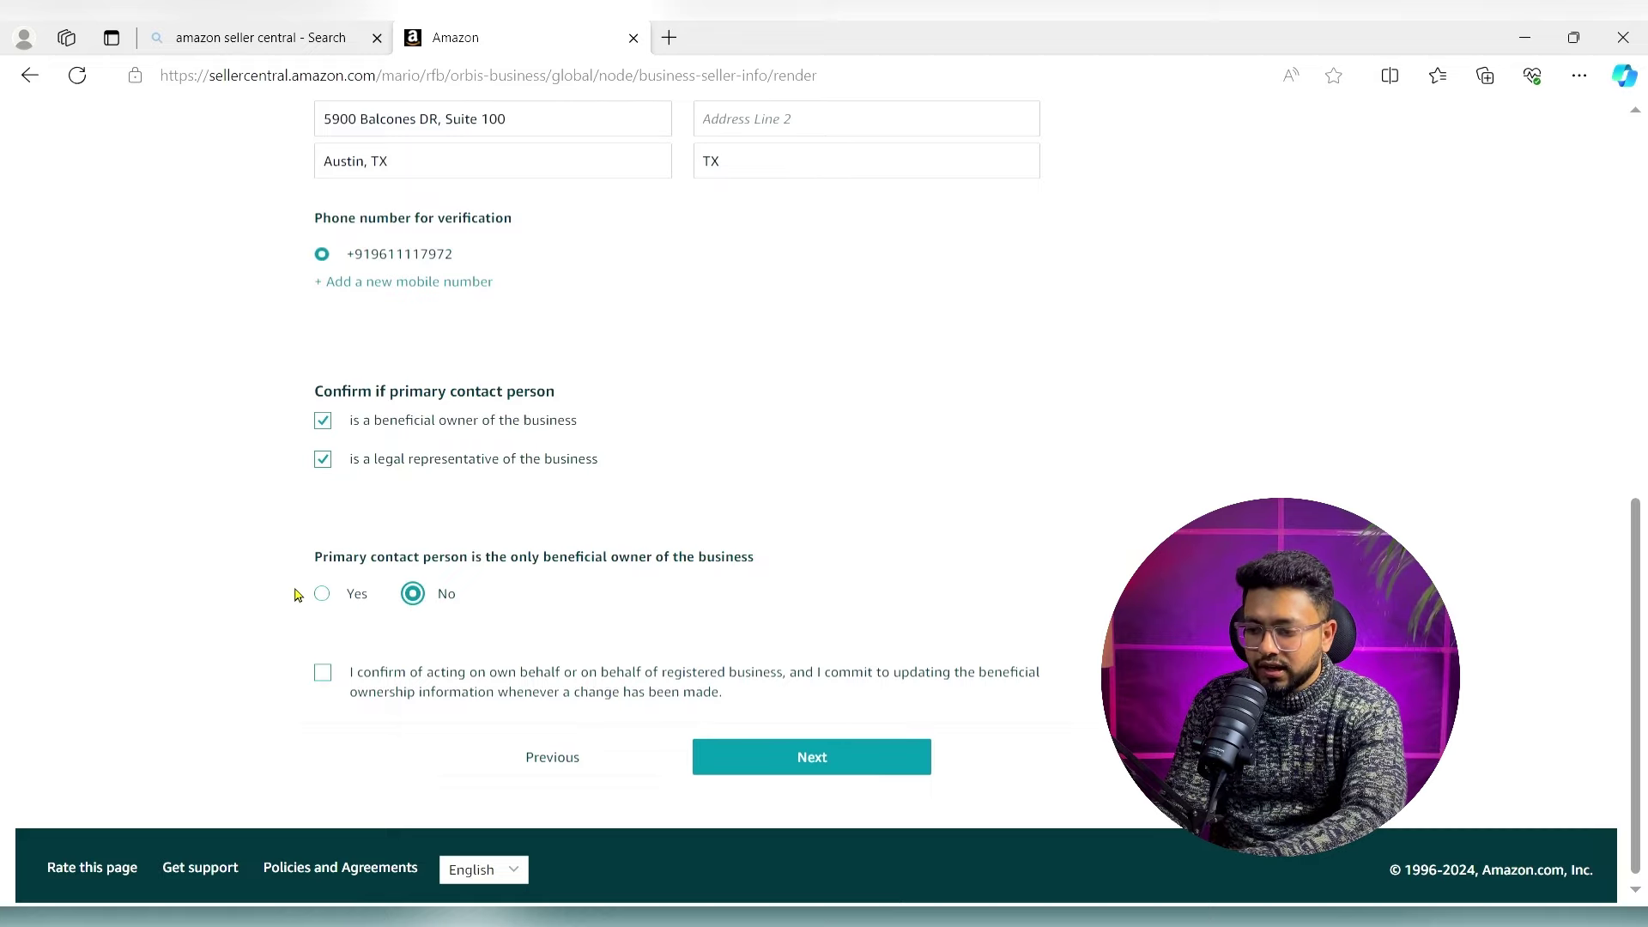
{"action": "left_click", "coordinate": [332, 598]}
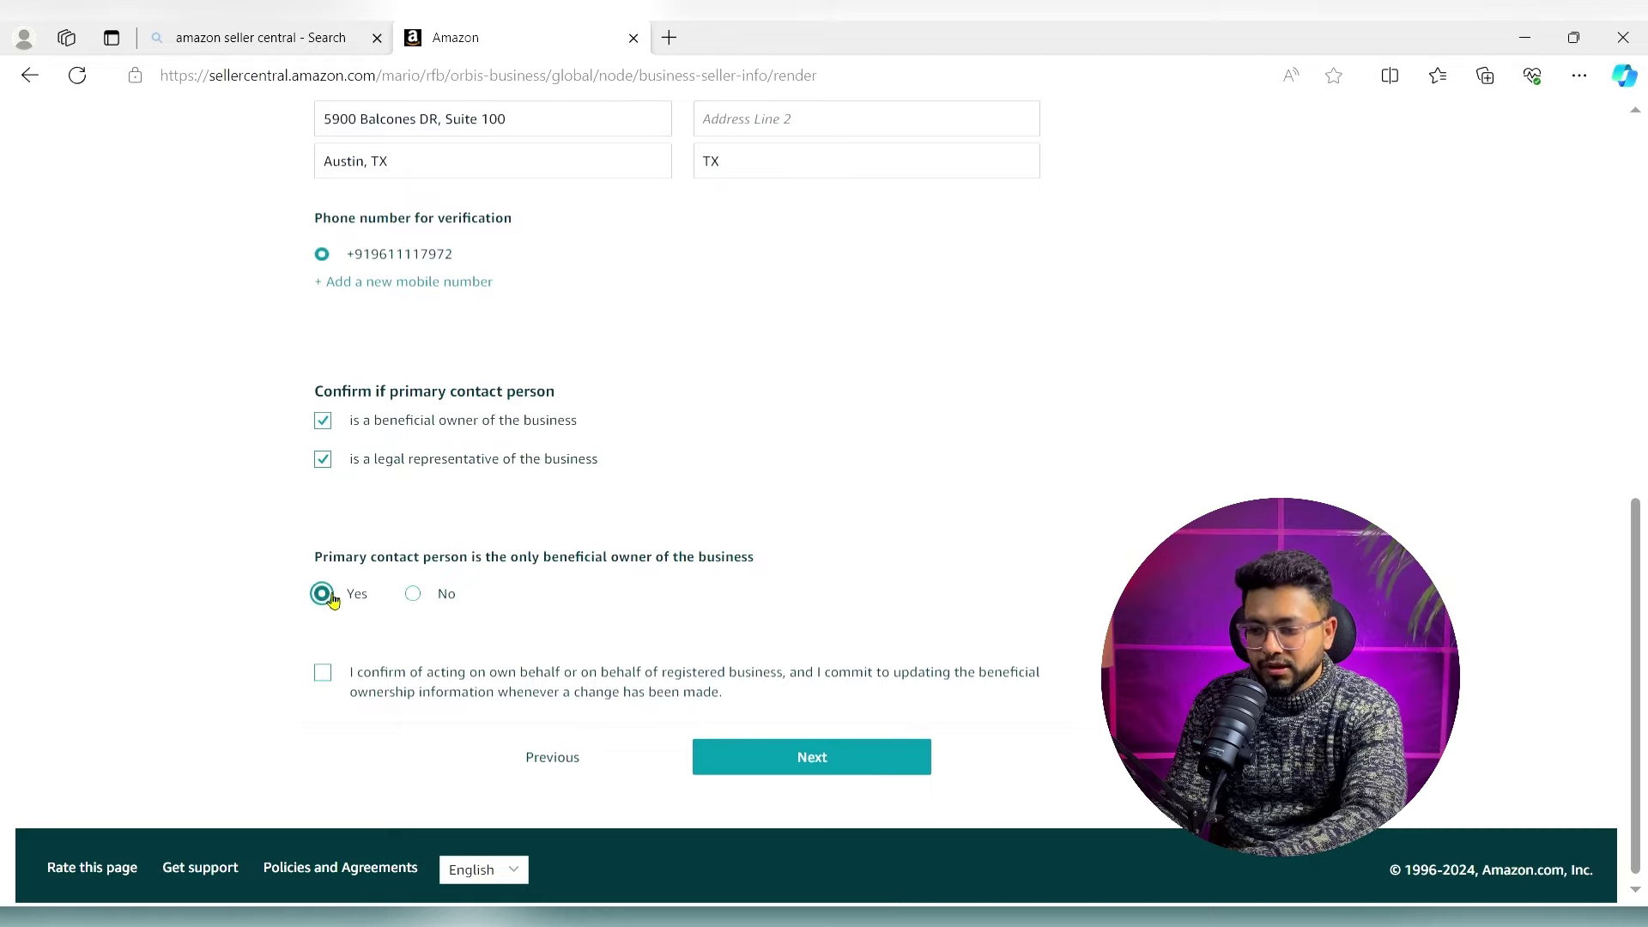
{"action": "scroll", "coordinate": [332, 600], "scroll_direction": "down", "scroll_amount": 1}
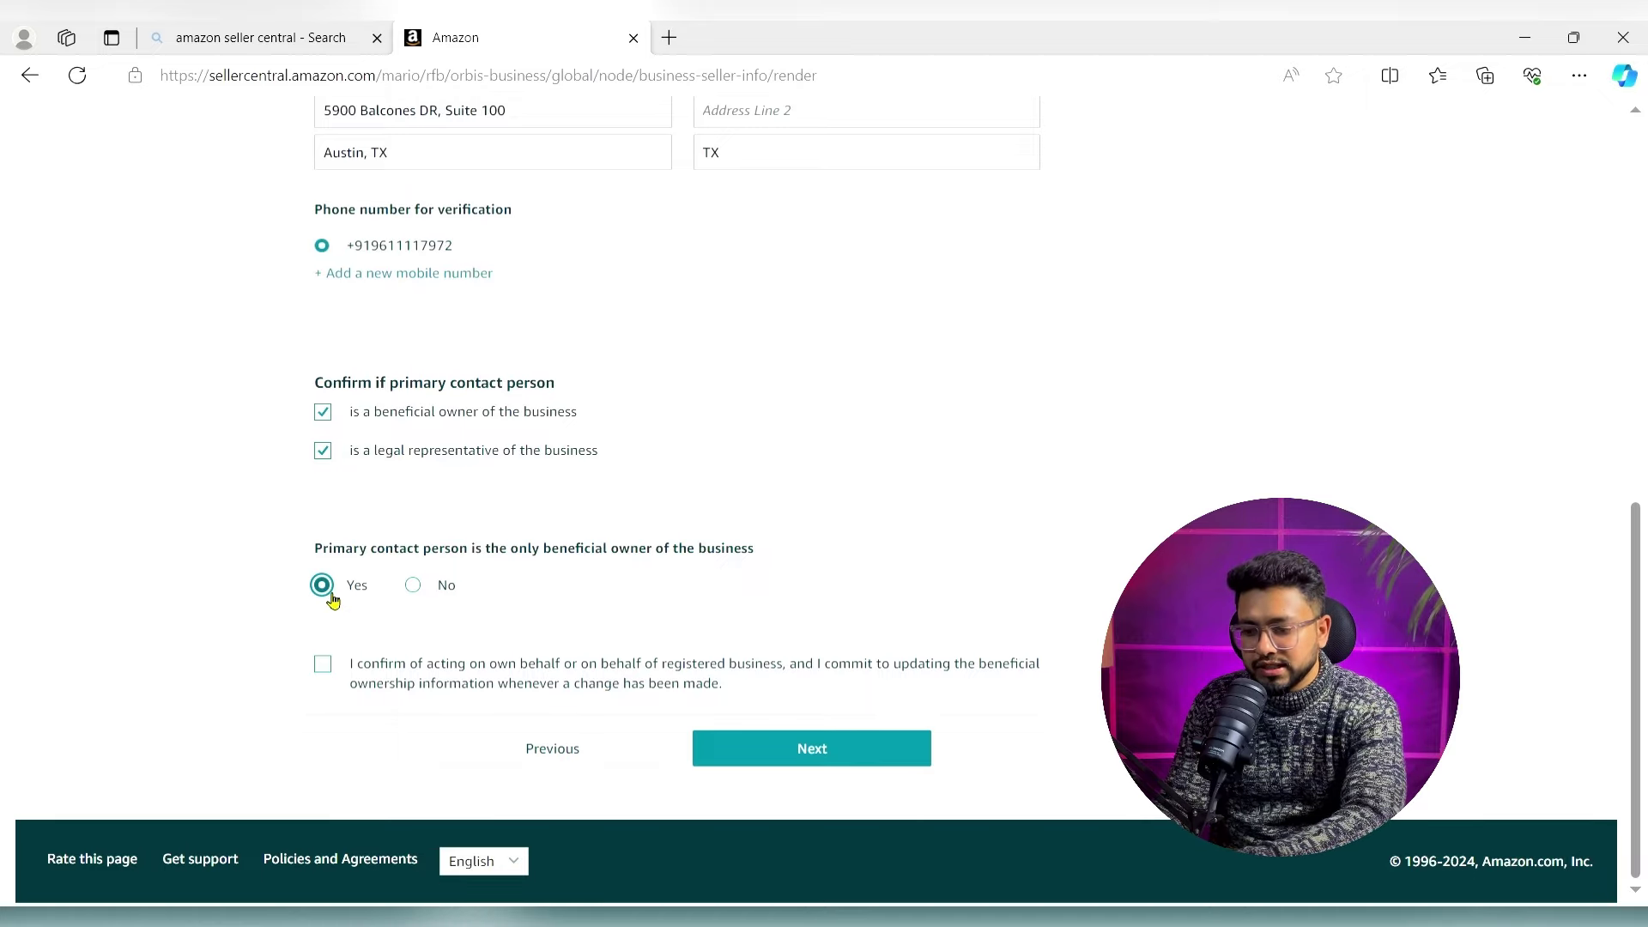
{"action": "left_click", "coordinate": [324, 665]}
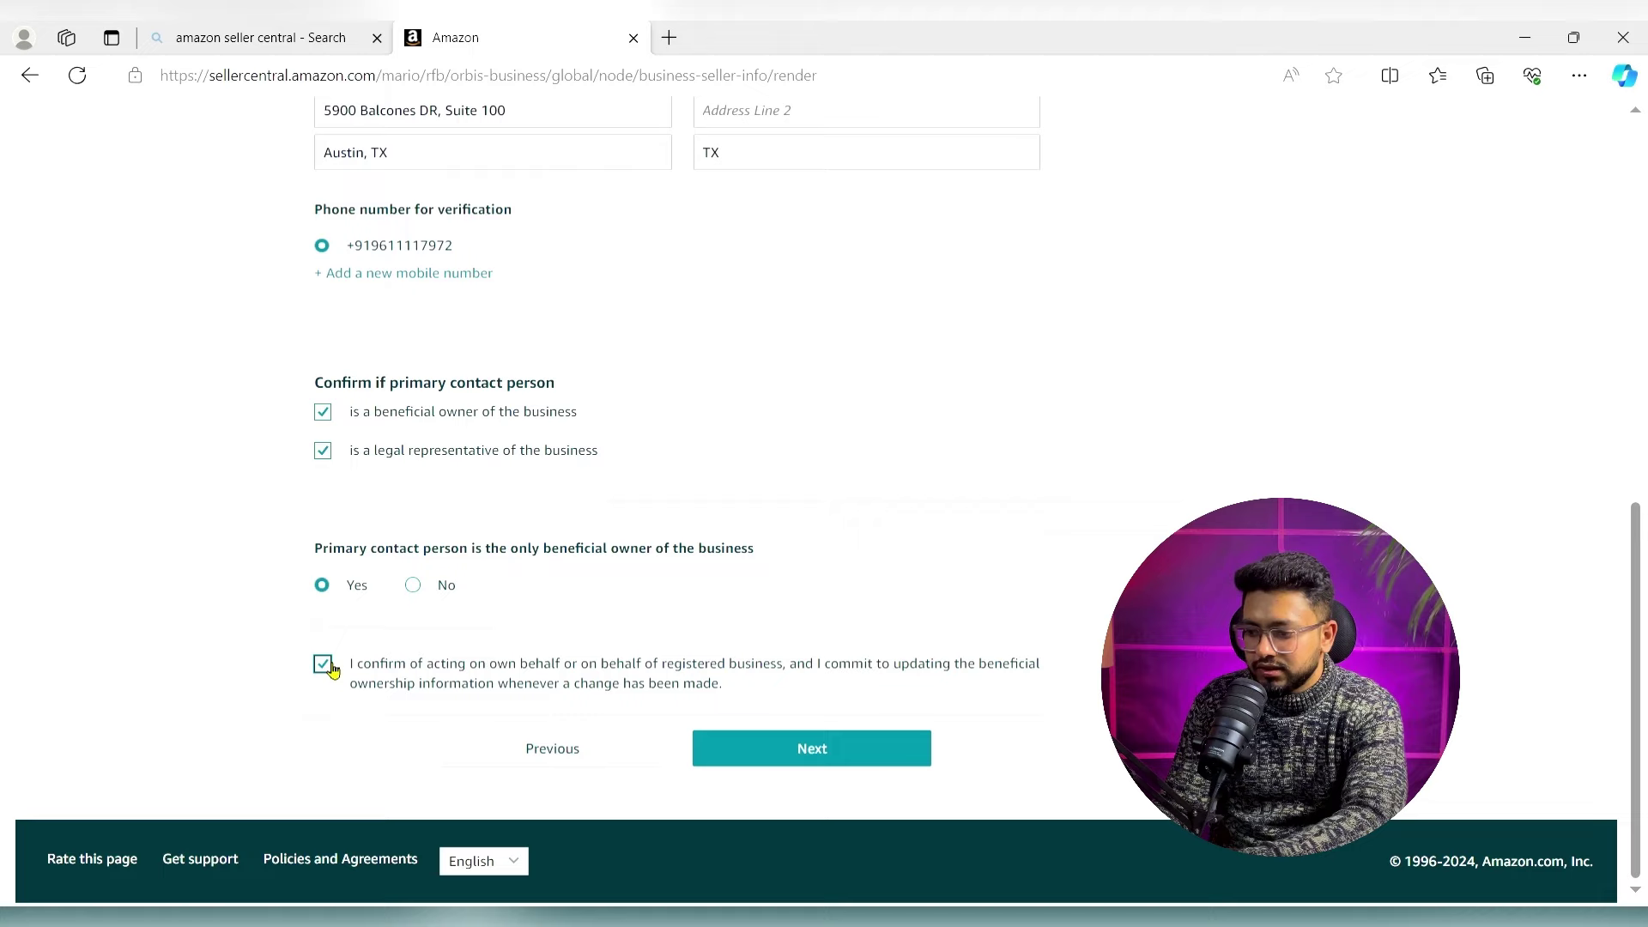
{"action": "left_click", "coordinate": [790, 748]}
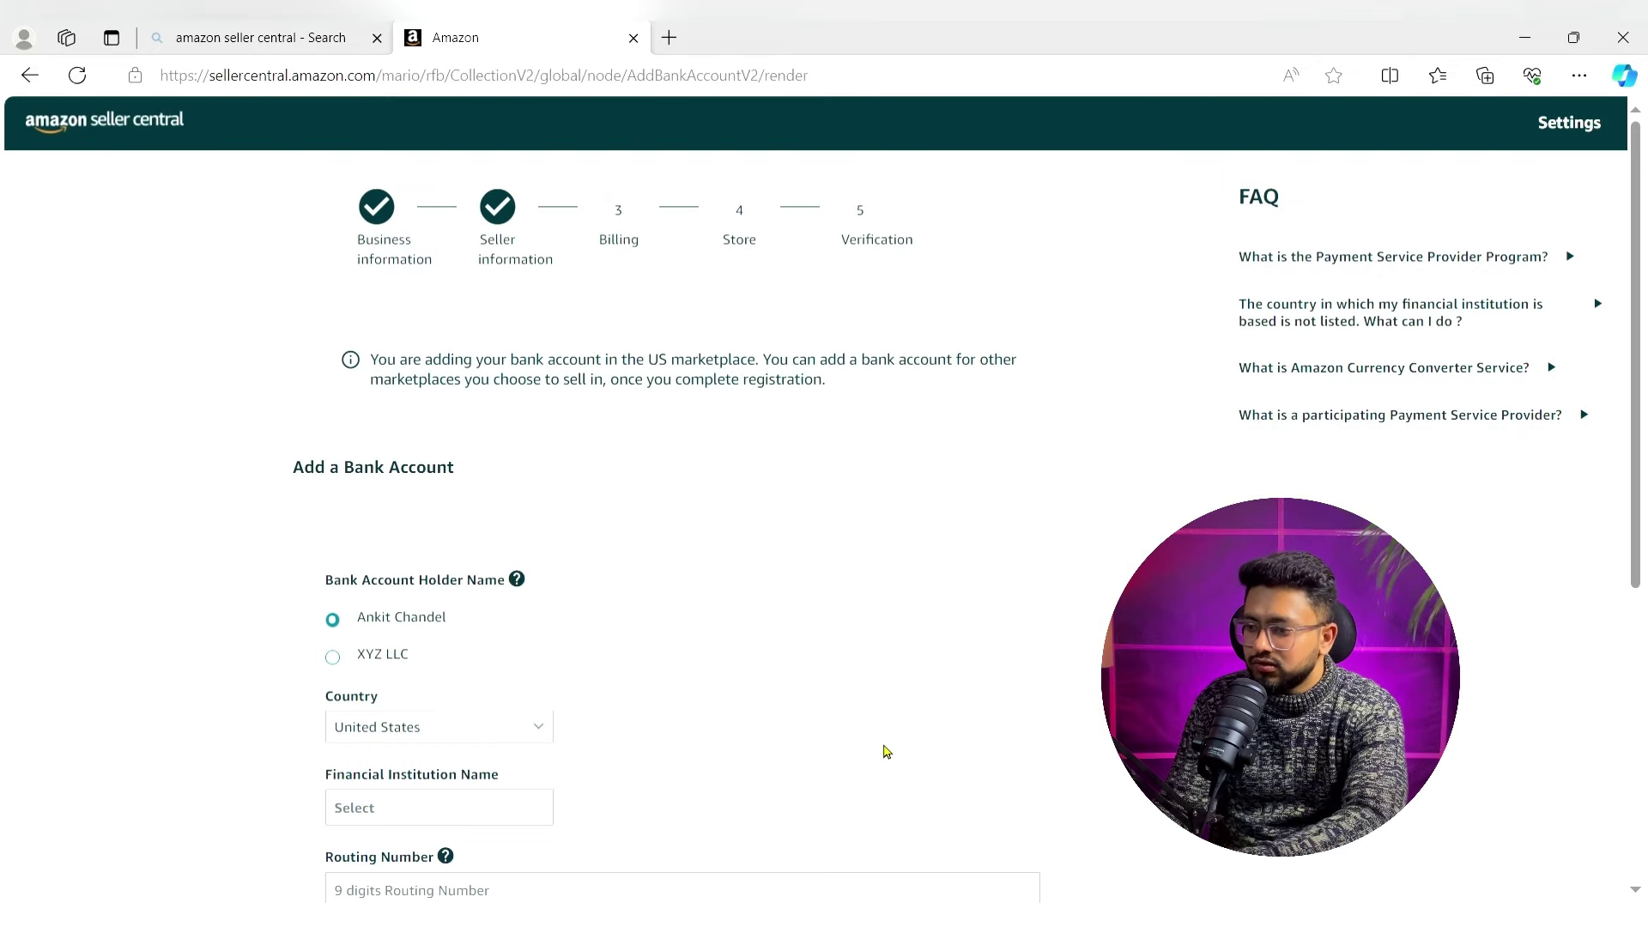
- Set the bank account holder name to XYZ LLC
{"action": "scroll", "coordinate": [885, 751], "scroll_direction": "down", "scroll_amount": 1}
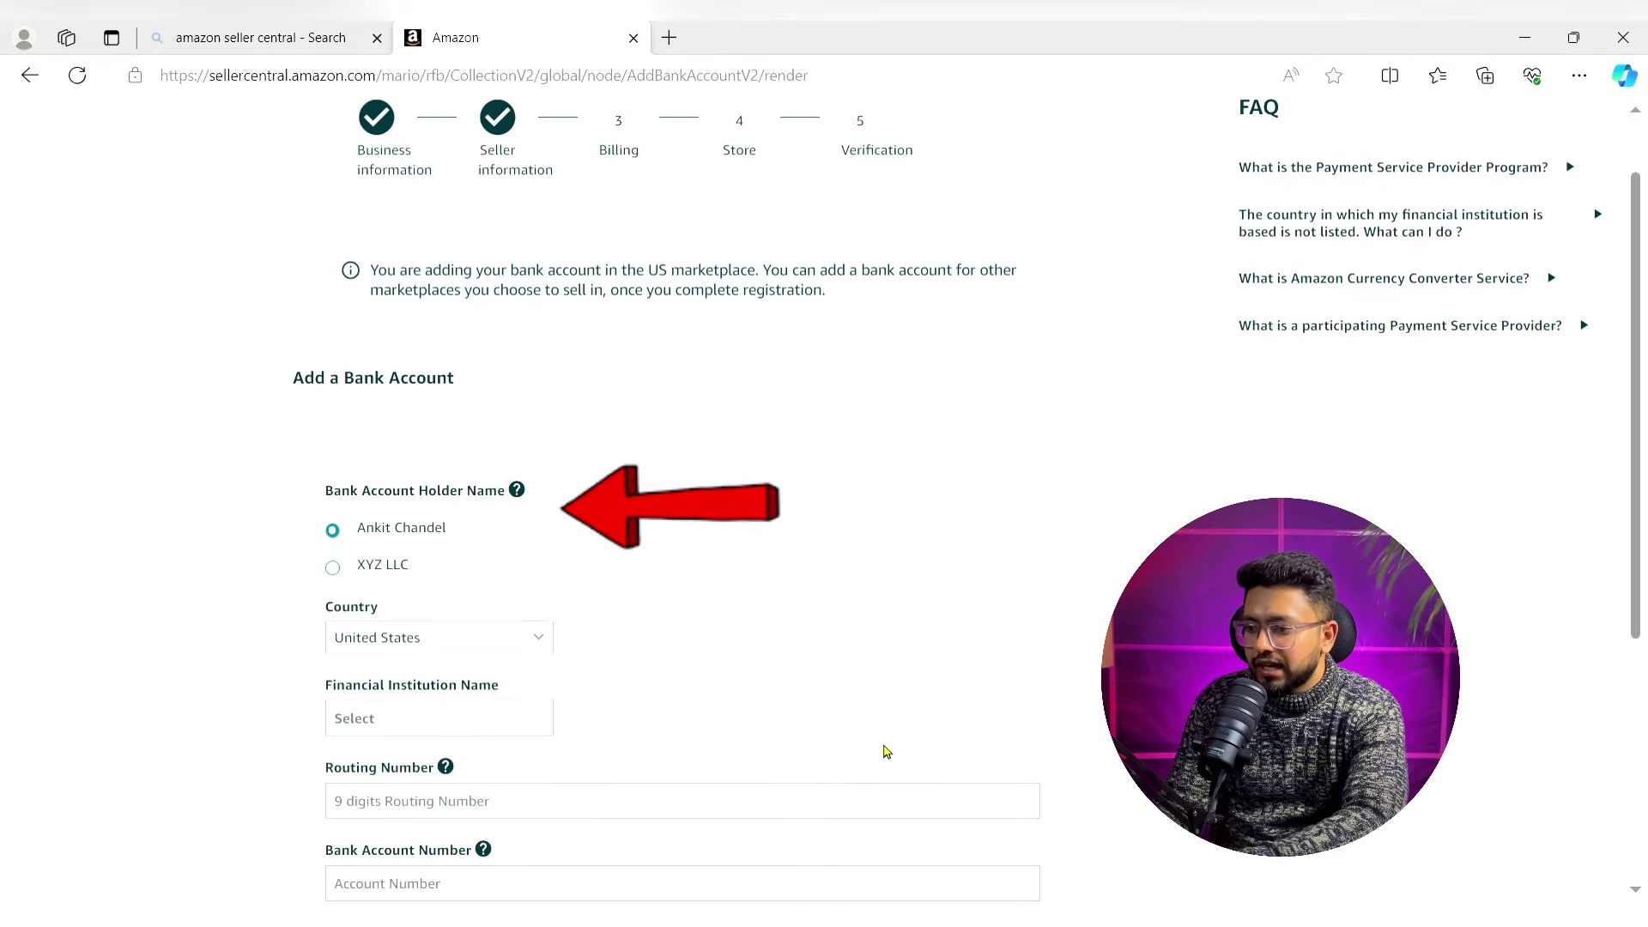
{"action": "scroll", "coordinate": [886, 751], "scroll_direction": "down", "scroll_amount": 1}
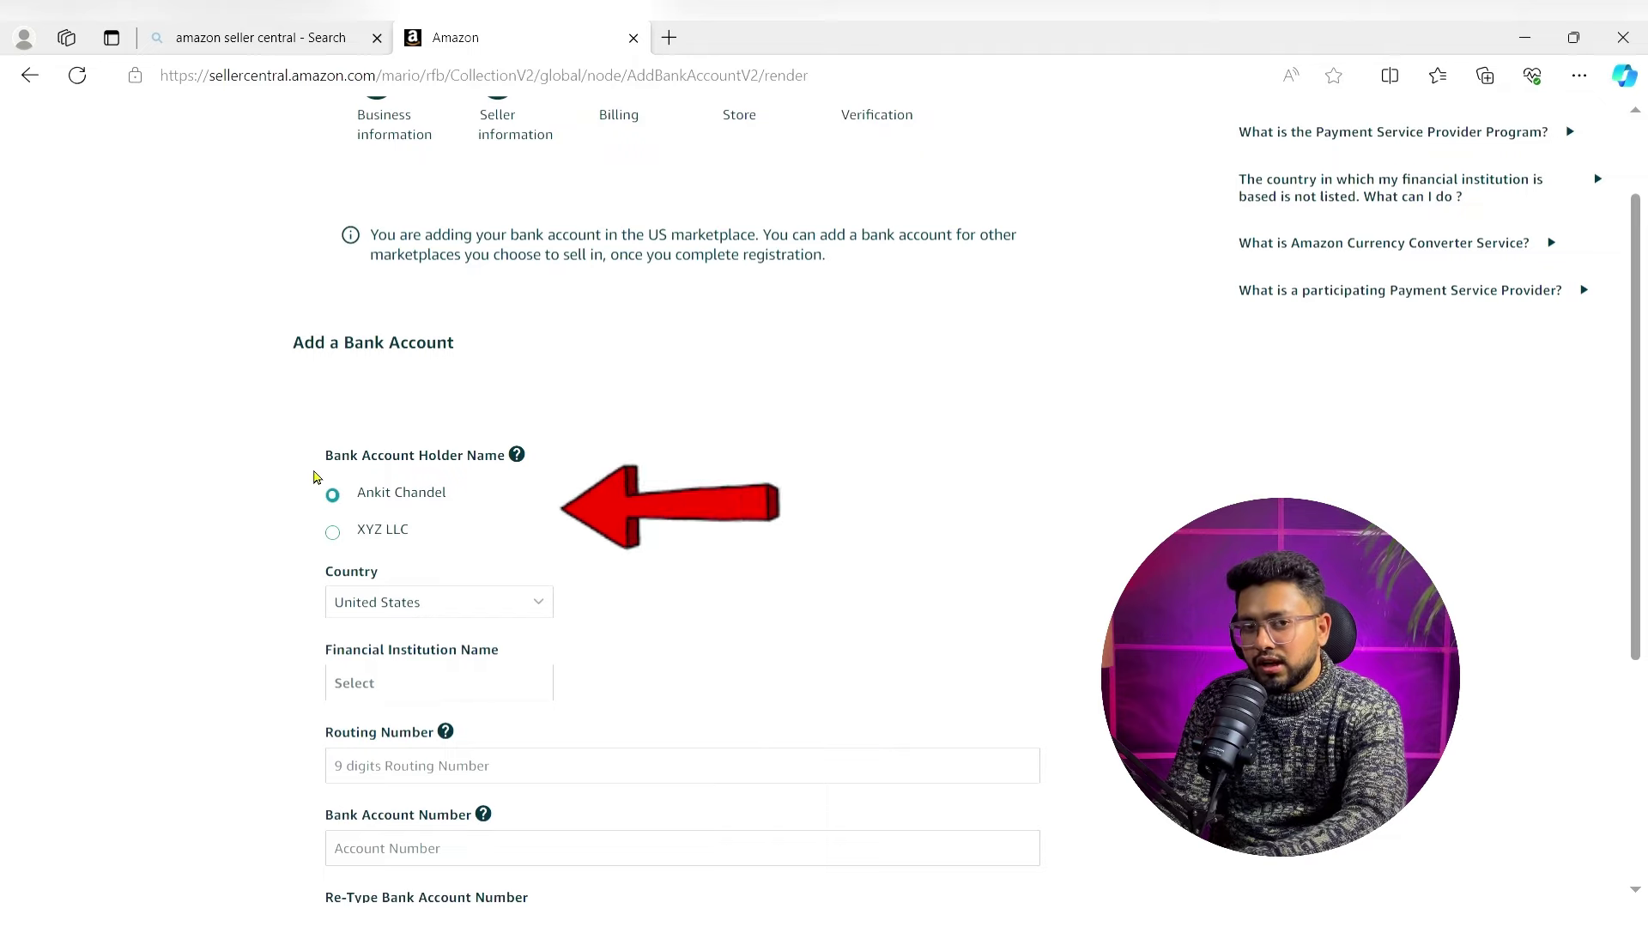
{"action": "left_click", "coordinate": [333, 532]}
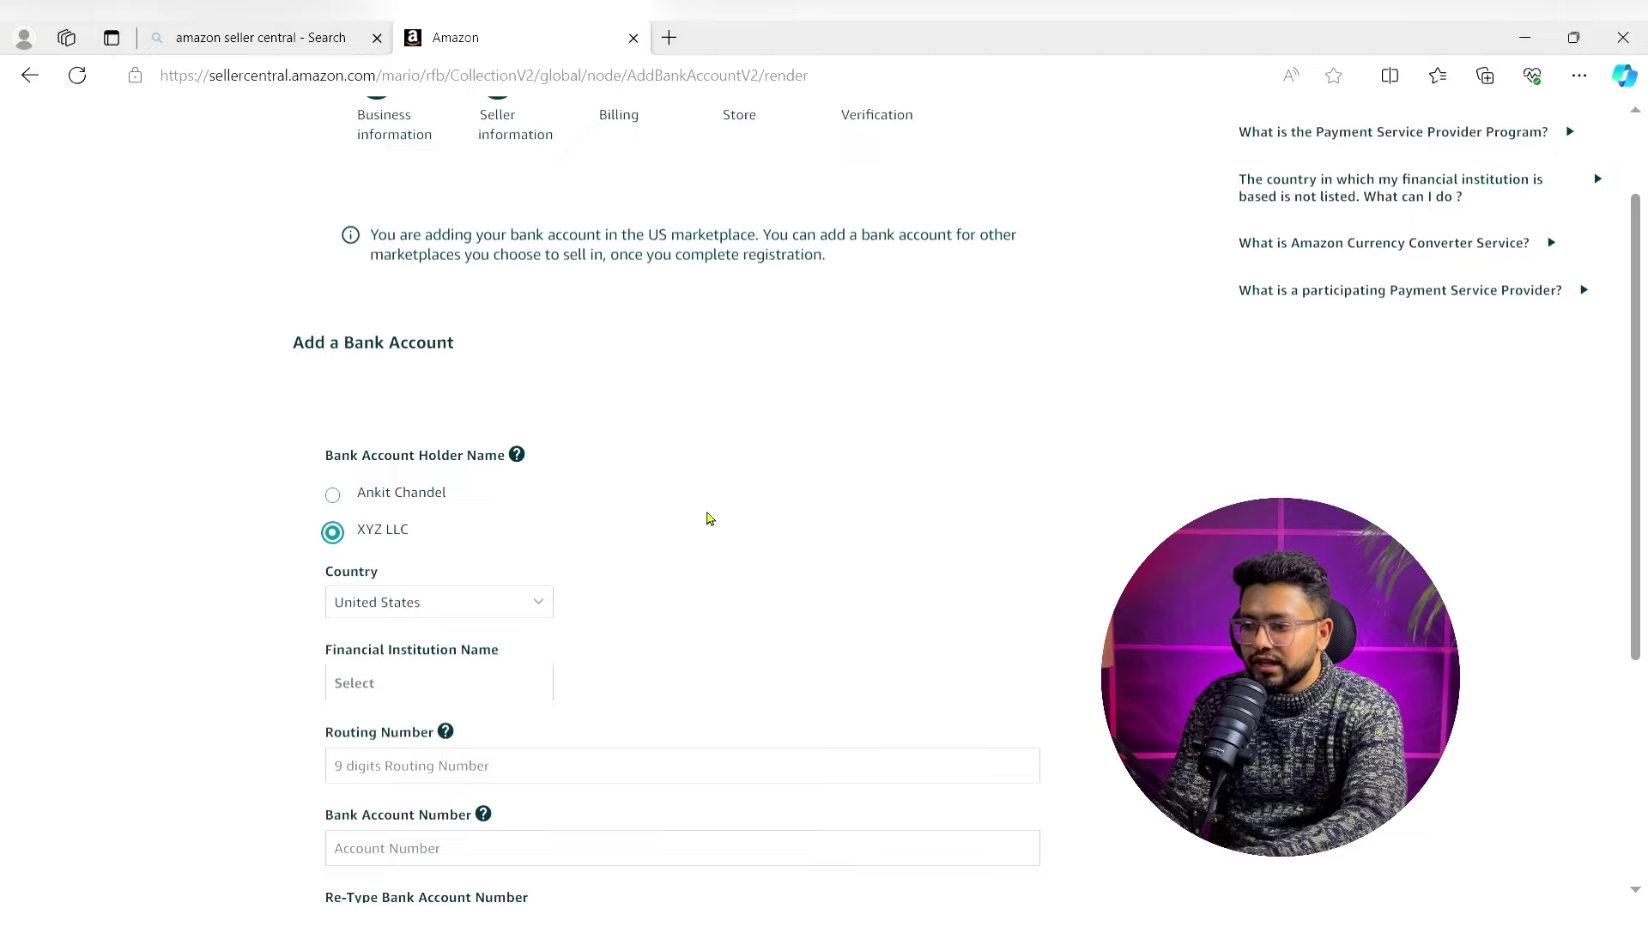
- Set the financial institution to Others and specify Mercury as its name
{"action": "scroll", "coordinate": [710, 519], "scroll_direction": "down", "scroll_amount": 2}
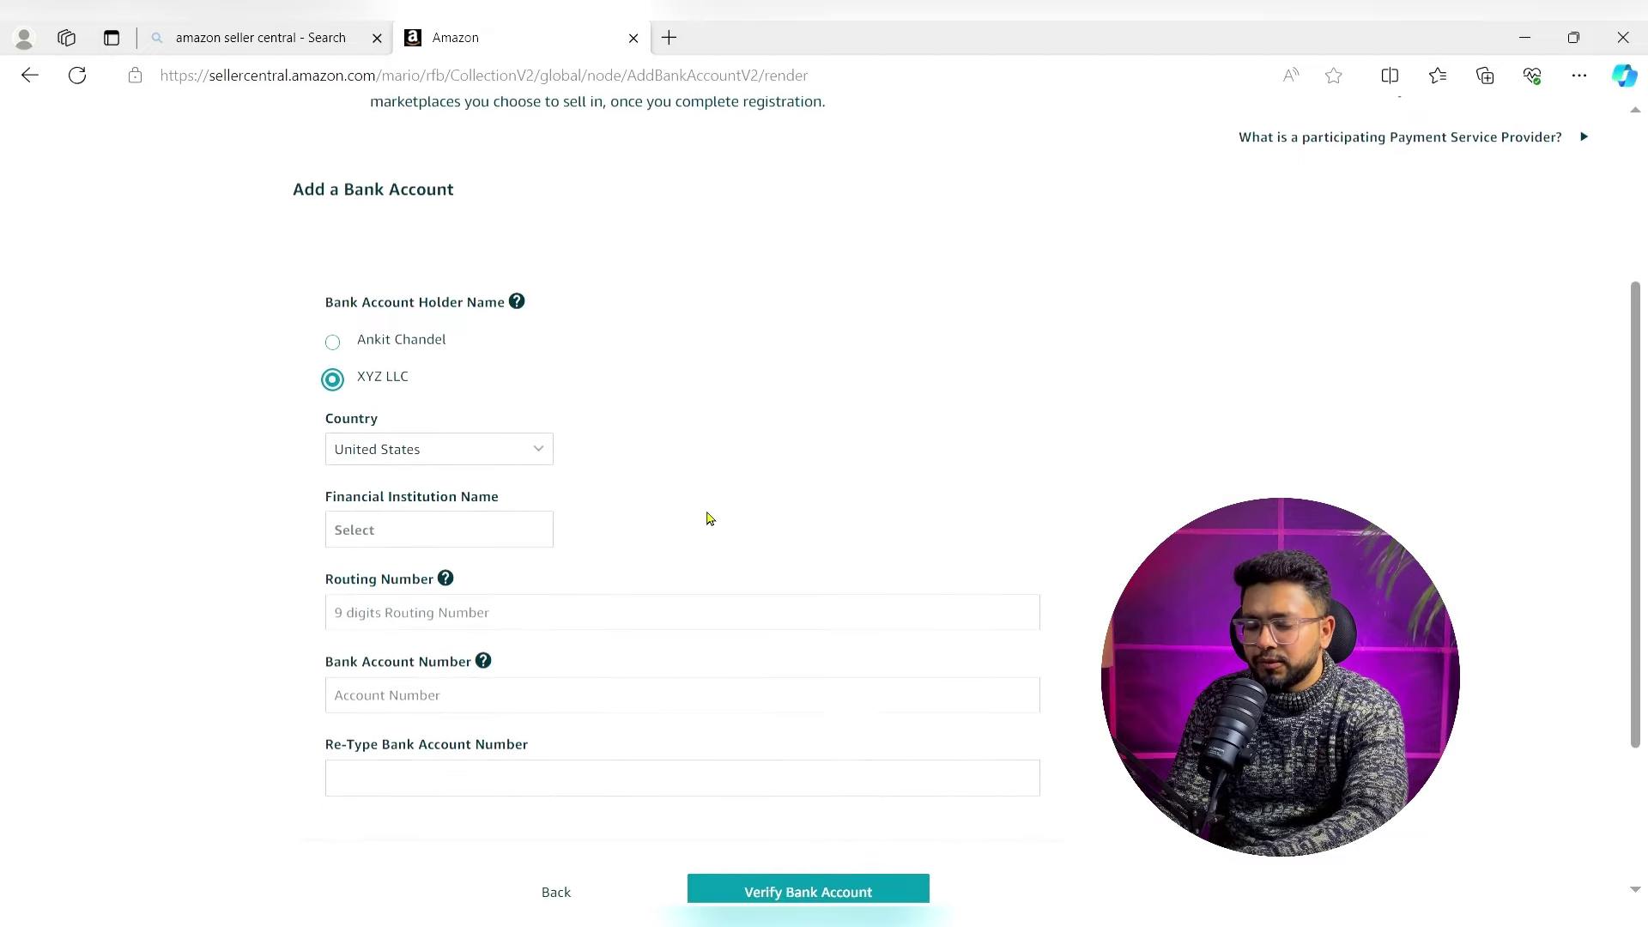
{"action": "scroll", "coordinate": [710, 518], "scroll_direction": "down", "scroll_amount": 1}
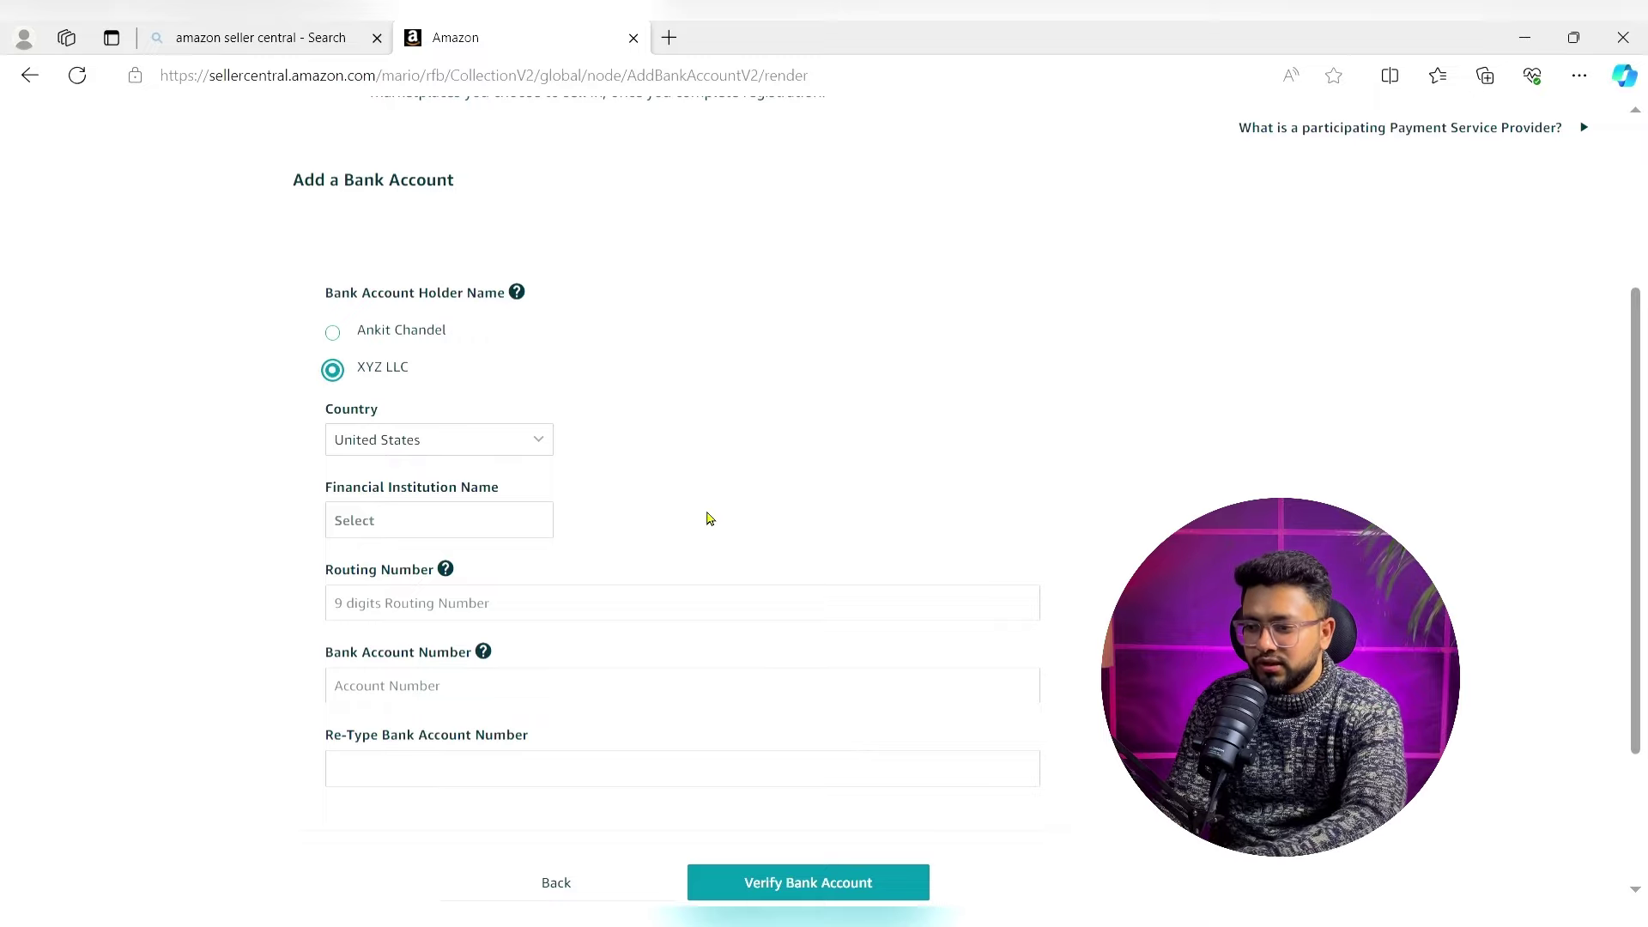
{"action": "scroll", "coordinate": [709, 519], "scroll_direction": "down", "scroll_amount": 1}
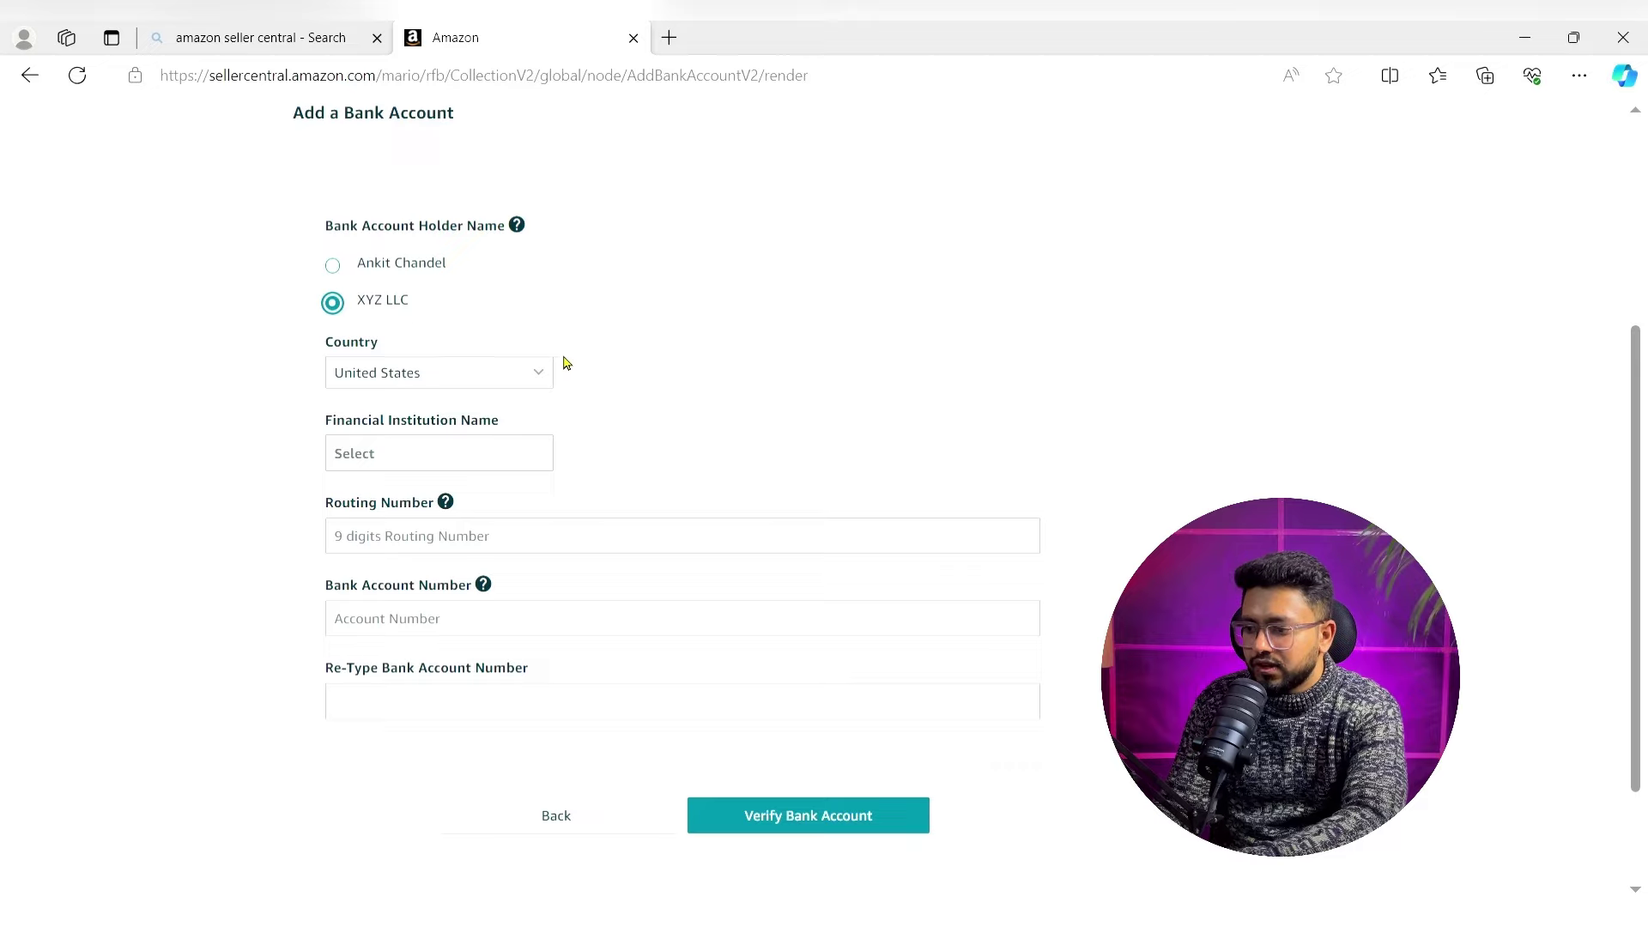
{"action": "left_click", "coordinate": [526, 452]}
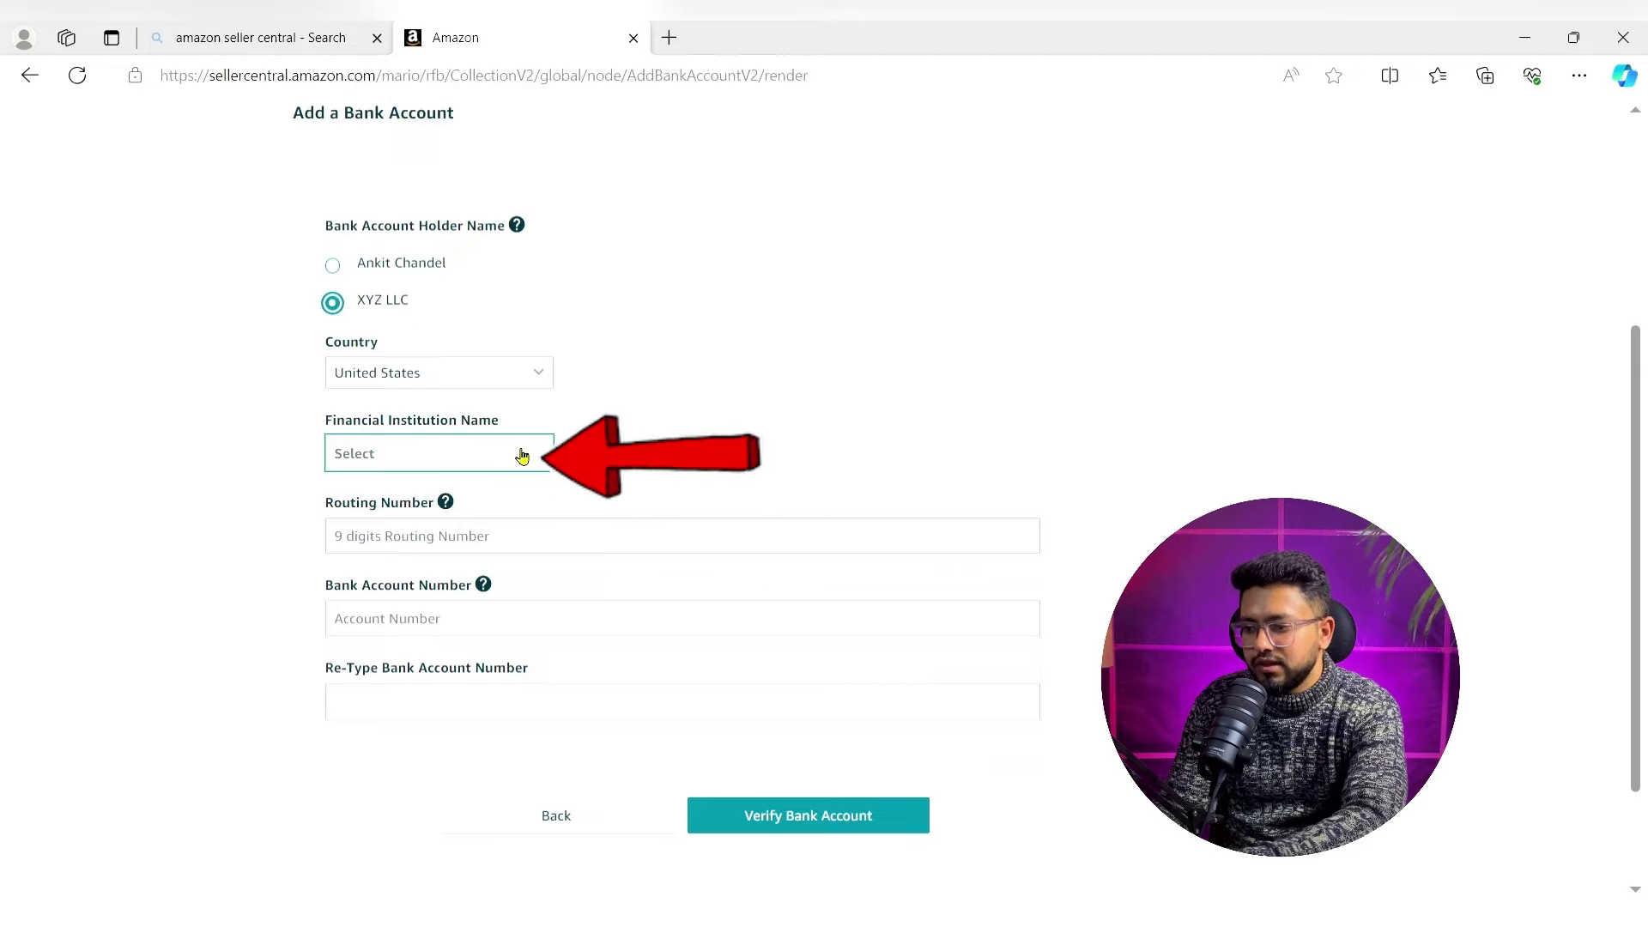
{"action": "left_click", "coordinate": [519, 458]}
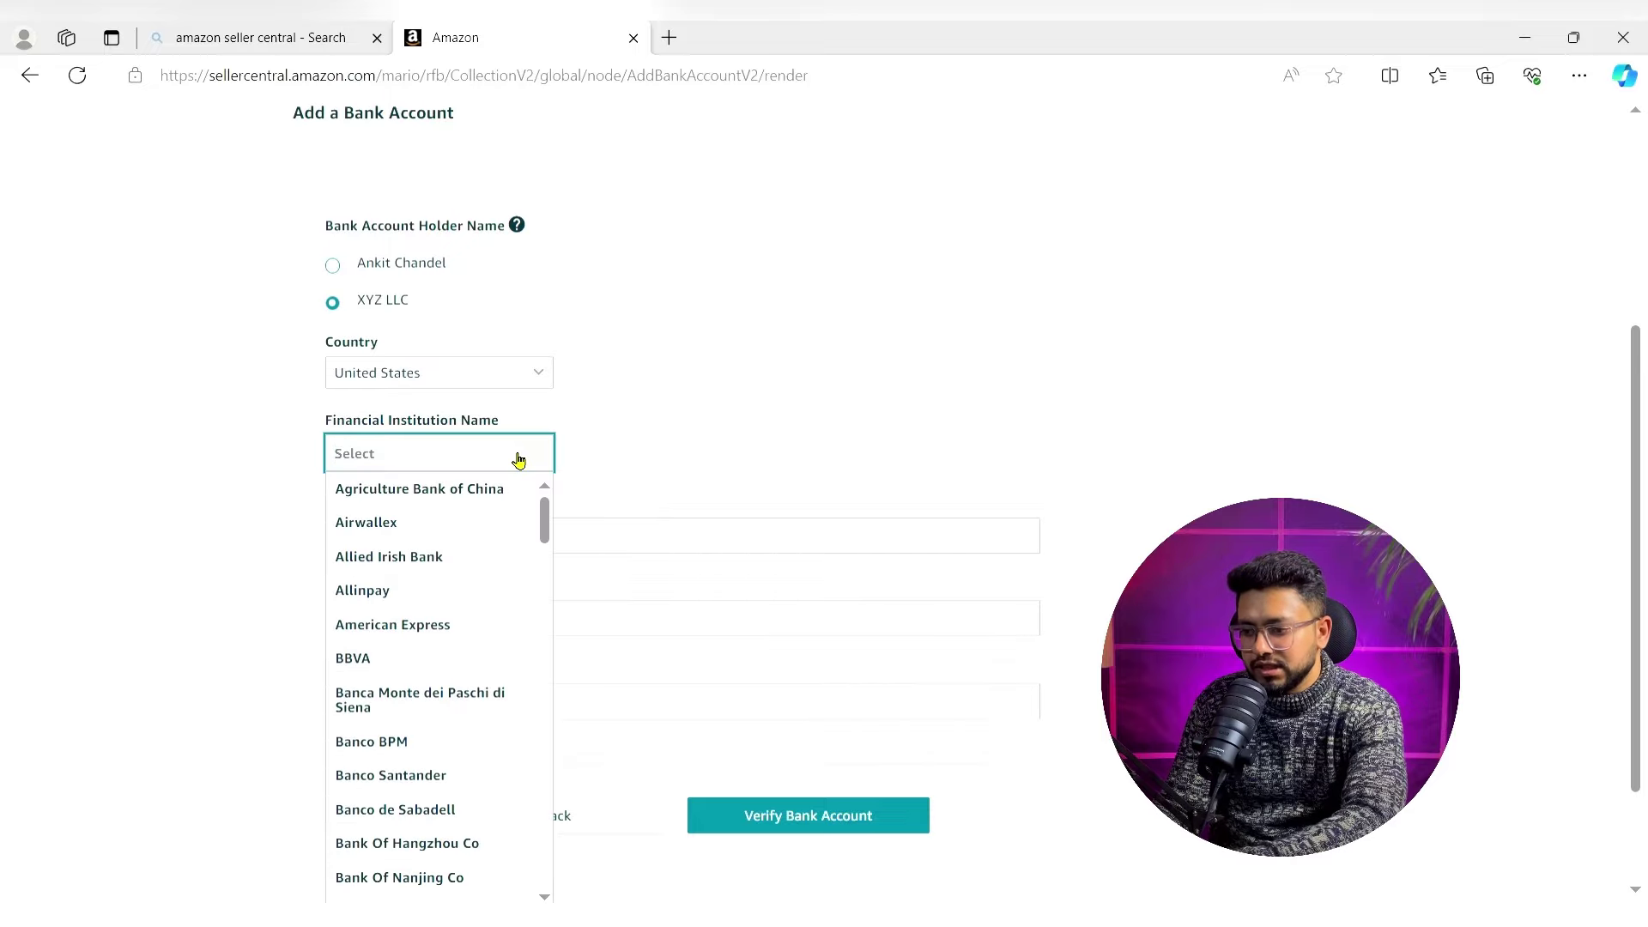
{"action": "scroll", "coordinate": [521, 607], "scroll_direction": "down", "scroll_amount": 10}
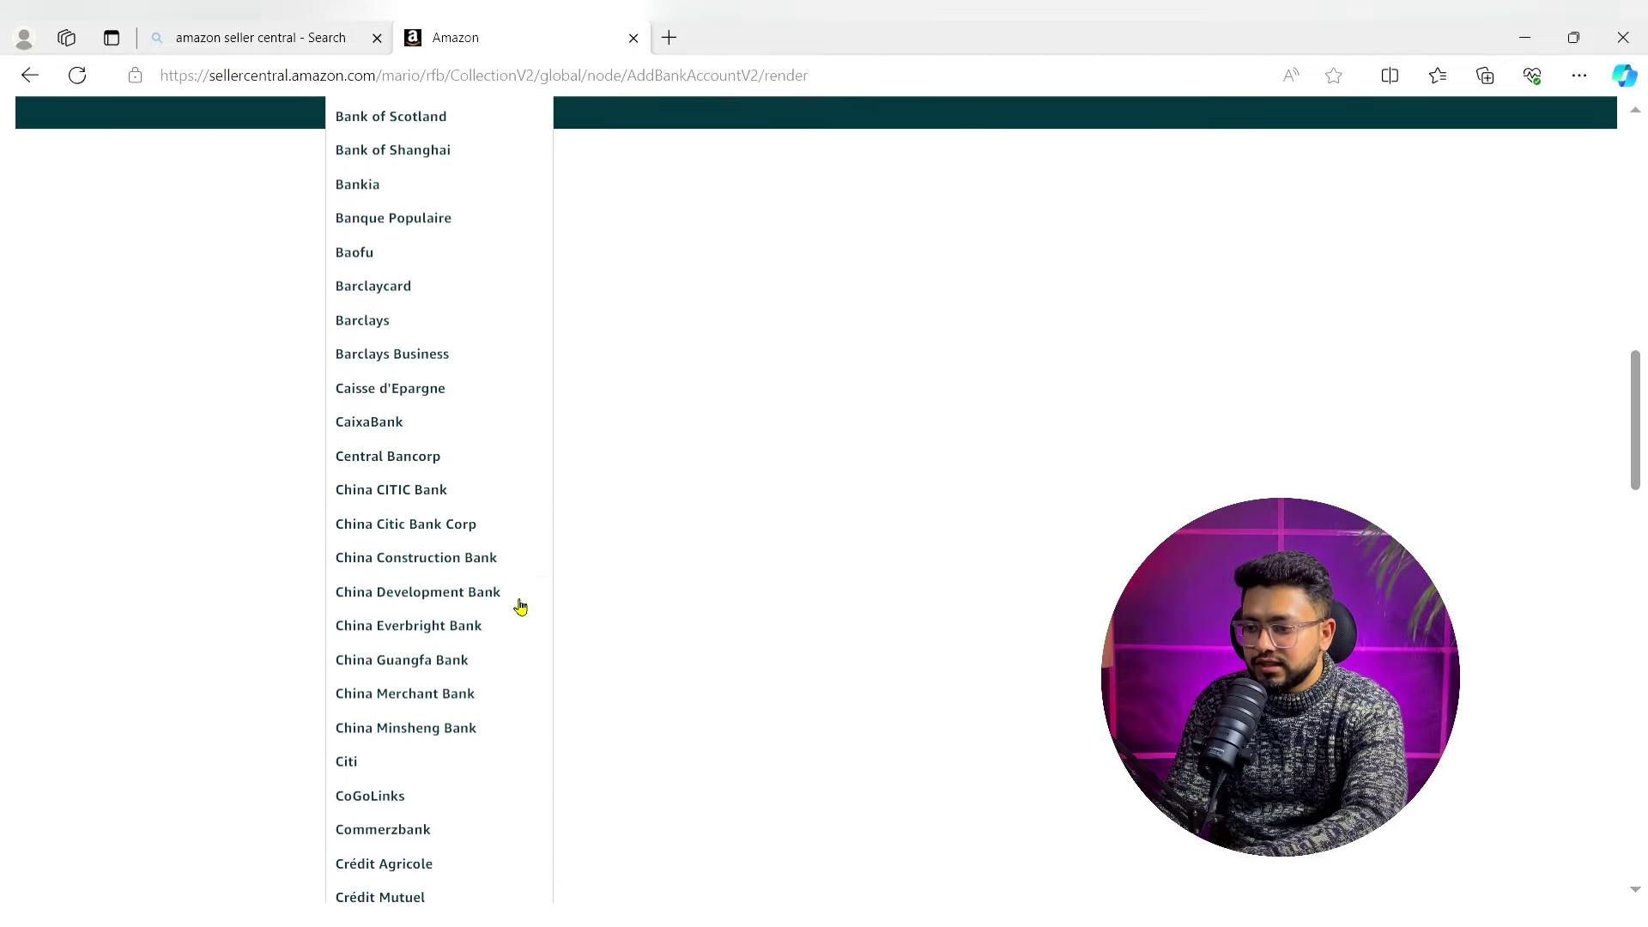
{"action": "scroll", "coordinate": [521, 607], "scroll_direction": "down", "scroll_amount": 20}
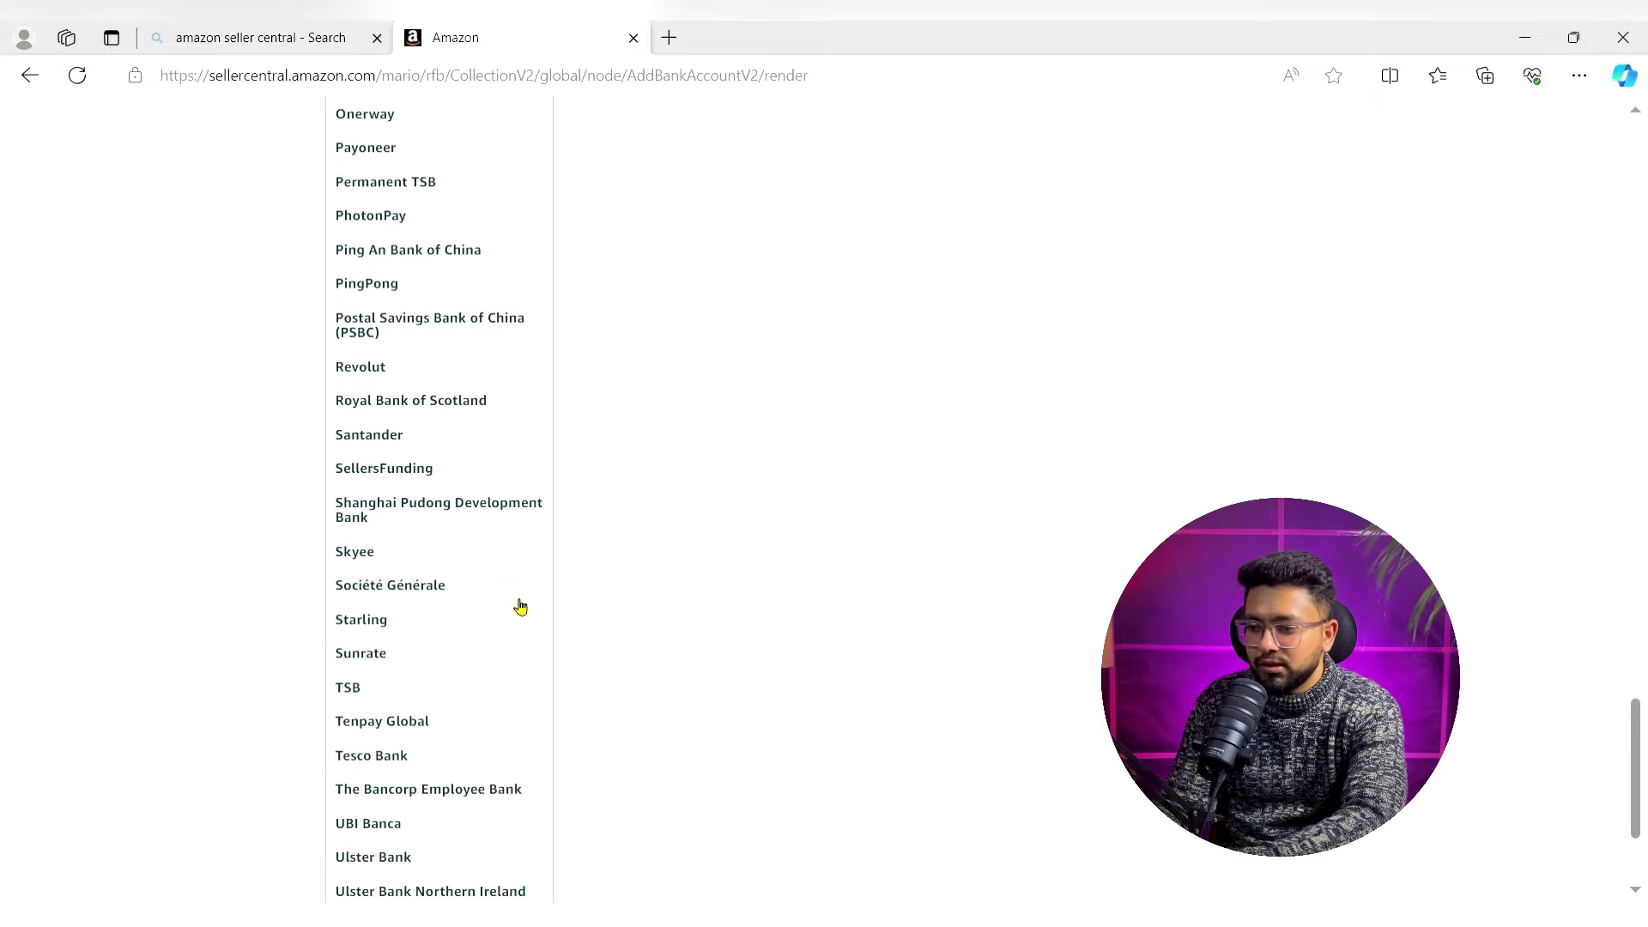
{"action": "scroll", "coordinate": [521, 606], "scroll_direction": "down", "scroll_amount": 3}
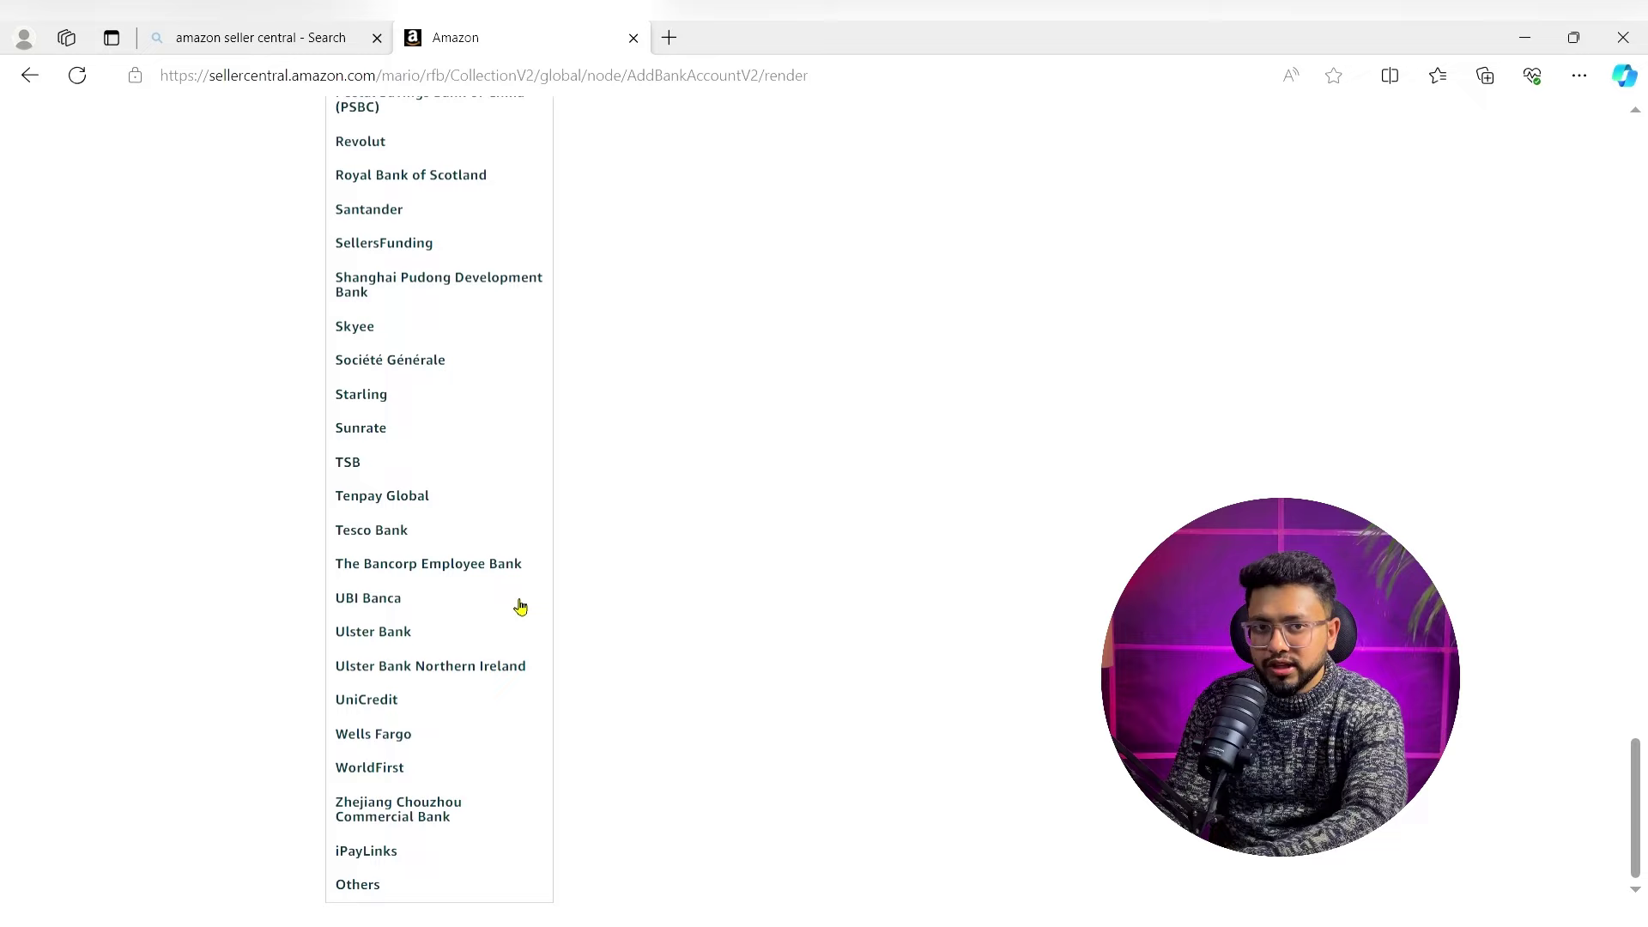
{"action": "left_click", "coordinate": [378, 892]}
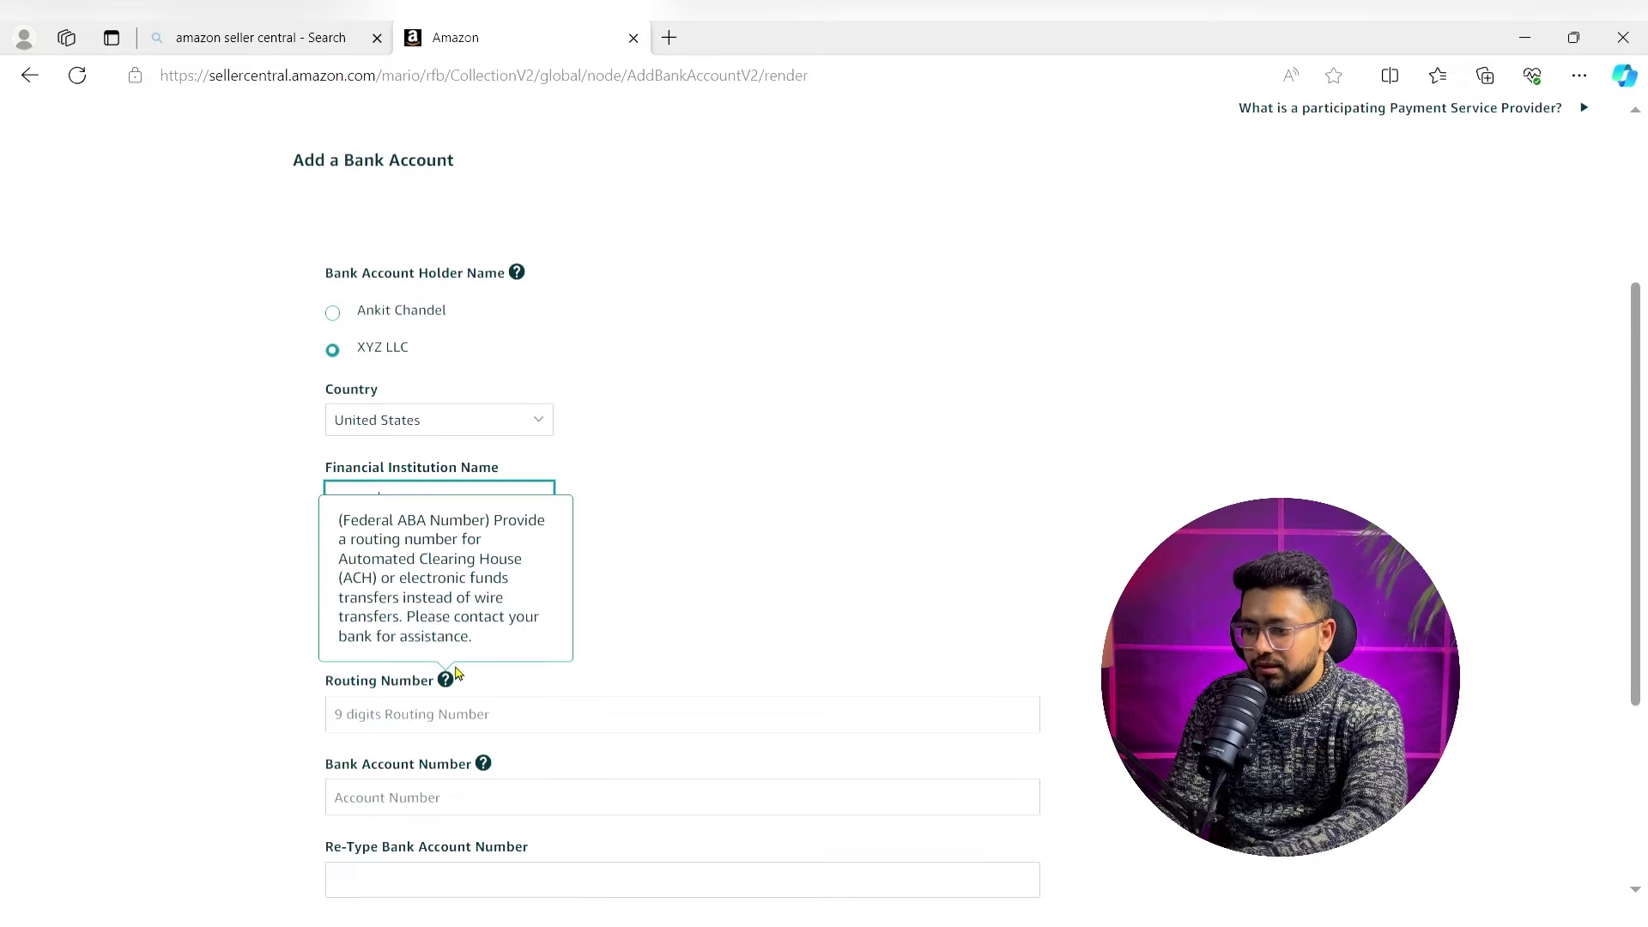
{"action": "key", "text": "Tab"}
{"action": "type", "text": "Me"}
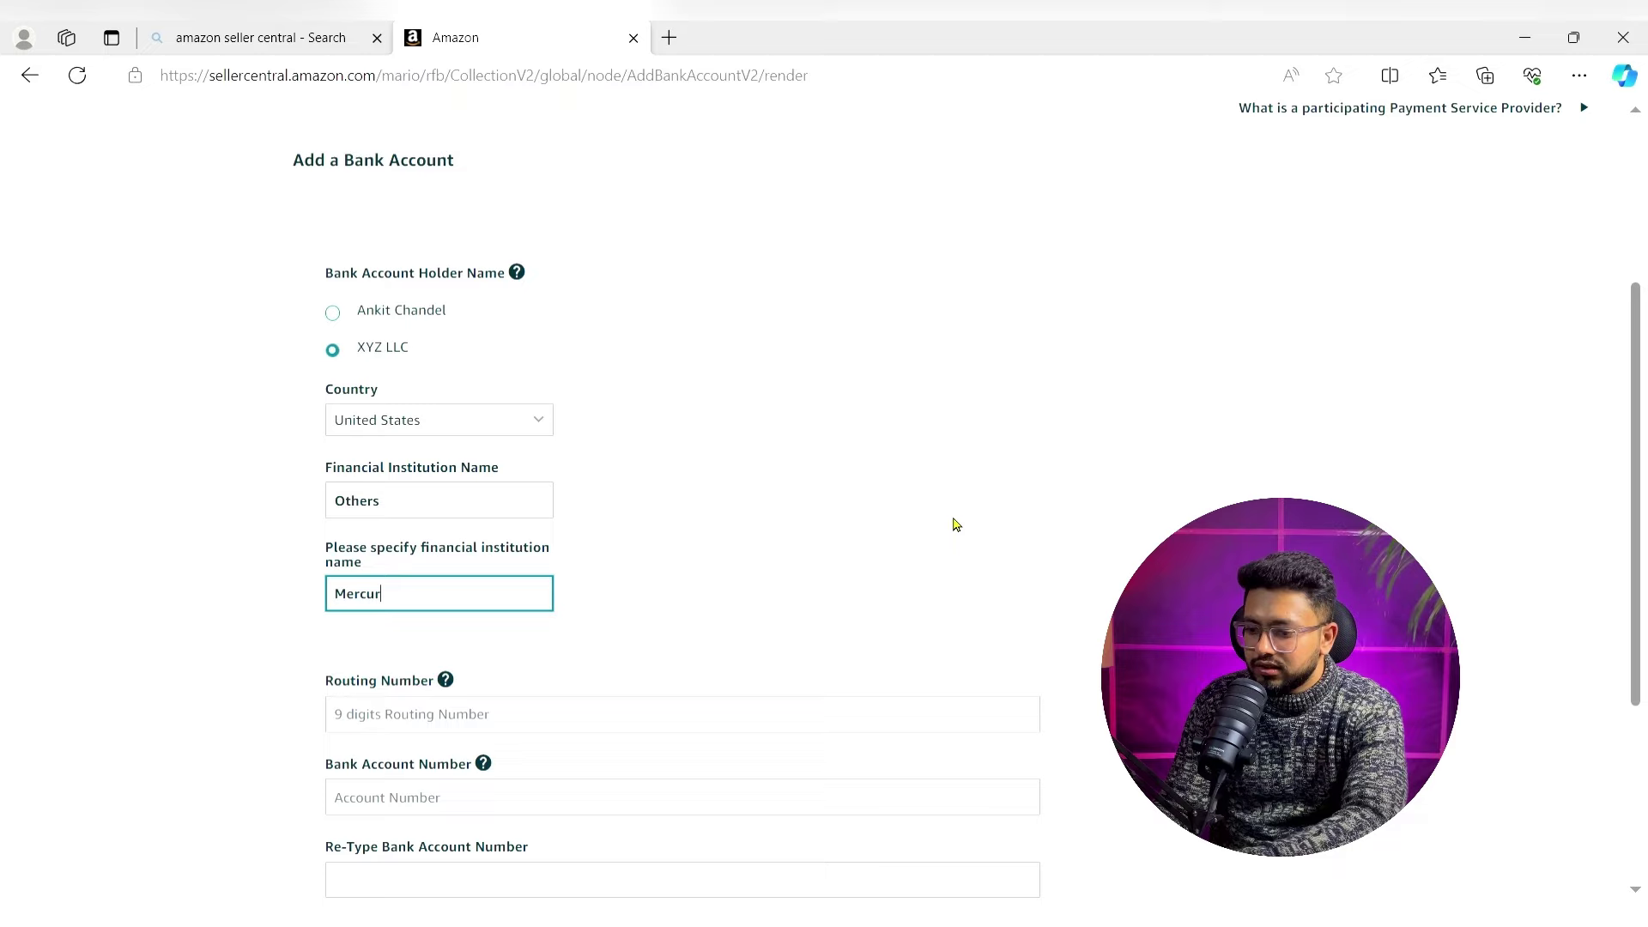
- Submit the bank account details for verification
{"action": "left_click", "coordinate": [693, 654]}
{"action": "scroll", "coordinate": [693, 654], "scroll_direction": "down", "scroll_amount": 3}
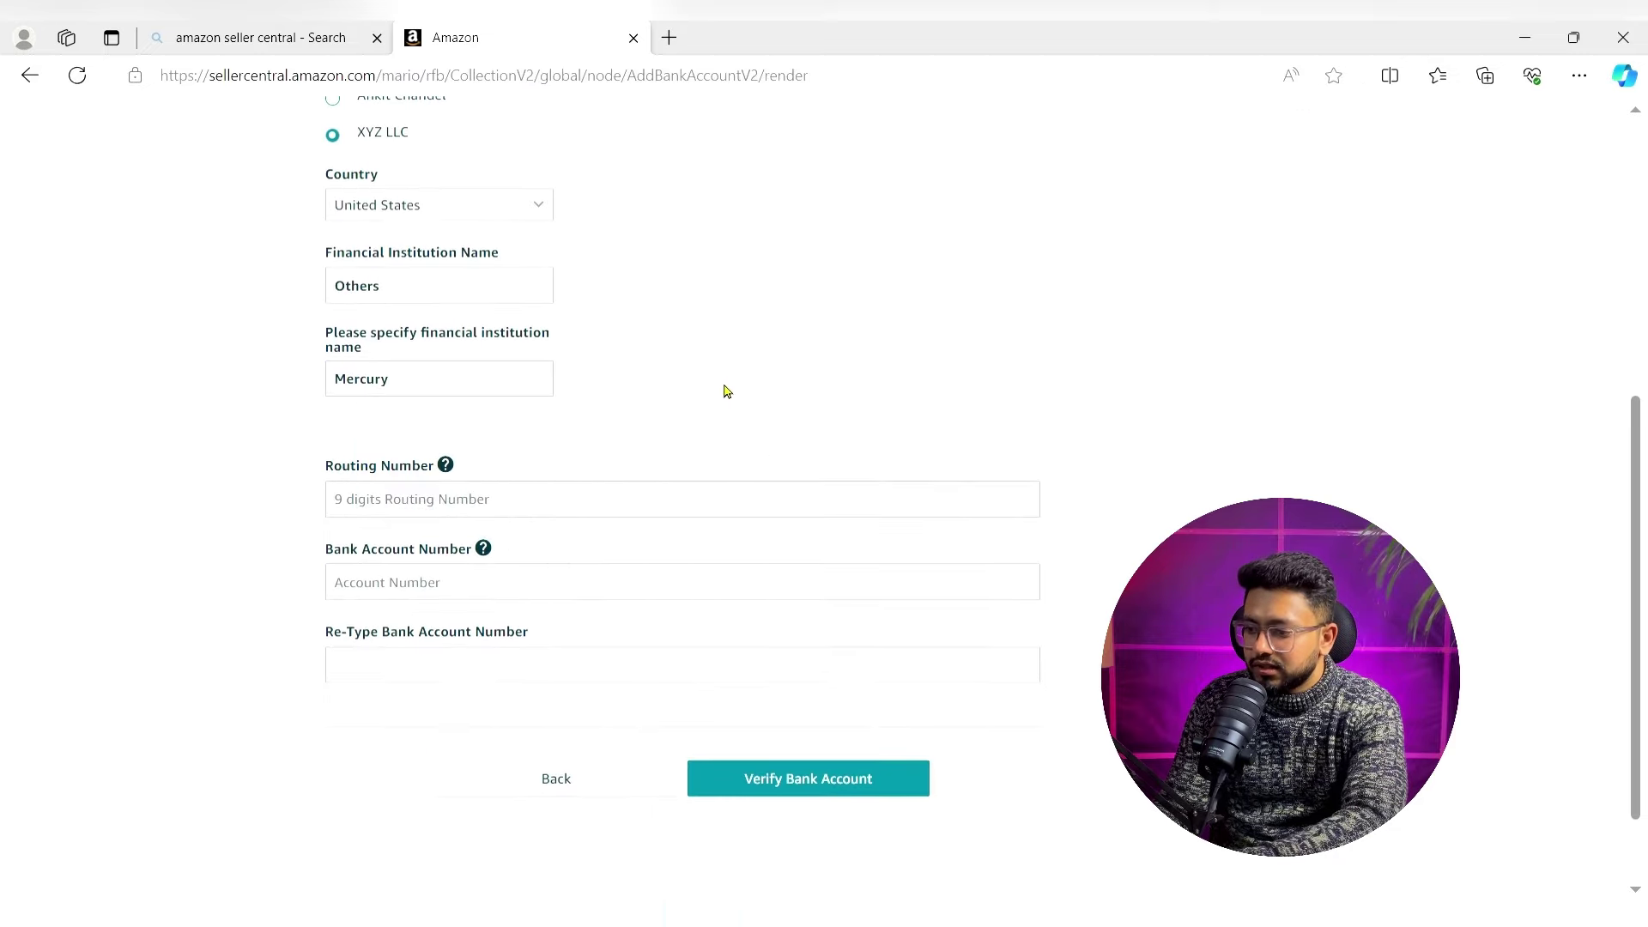
{"action": "left_click", "coordinate": [872, 772]}
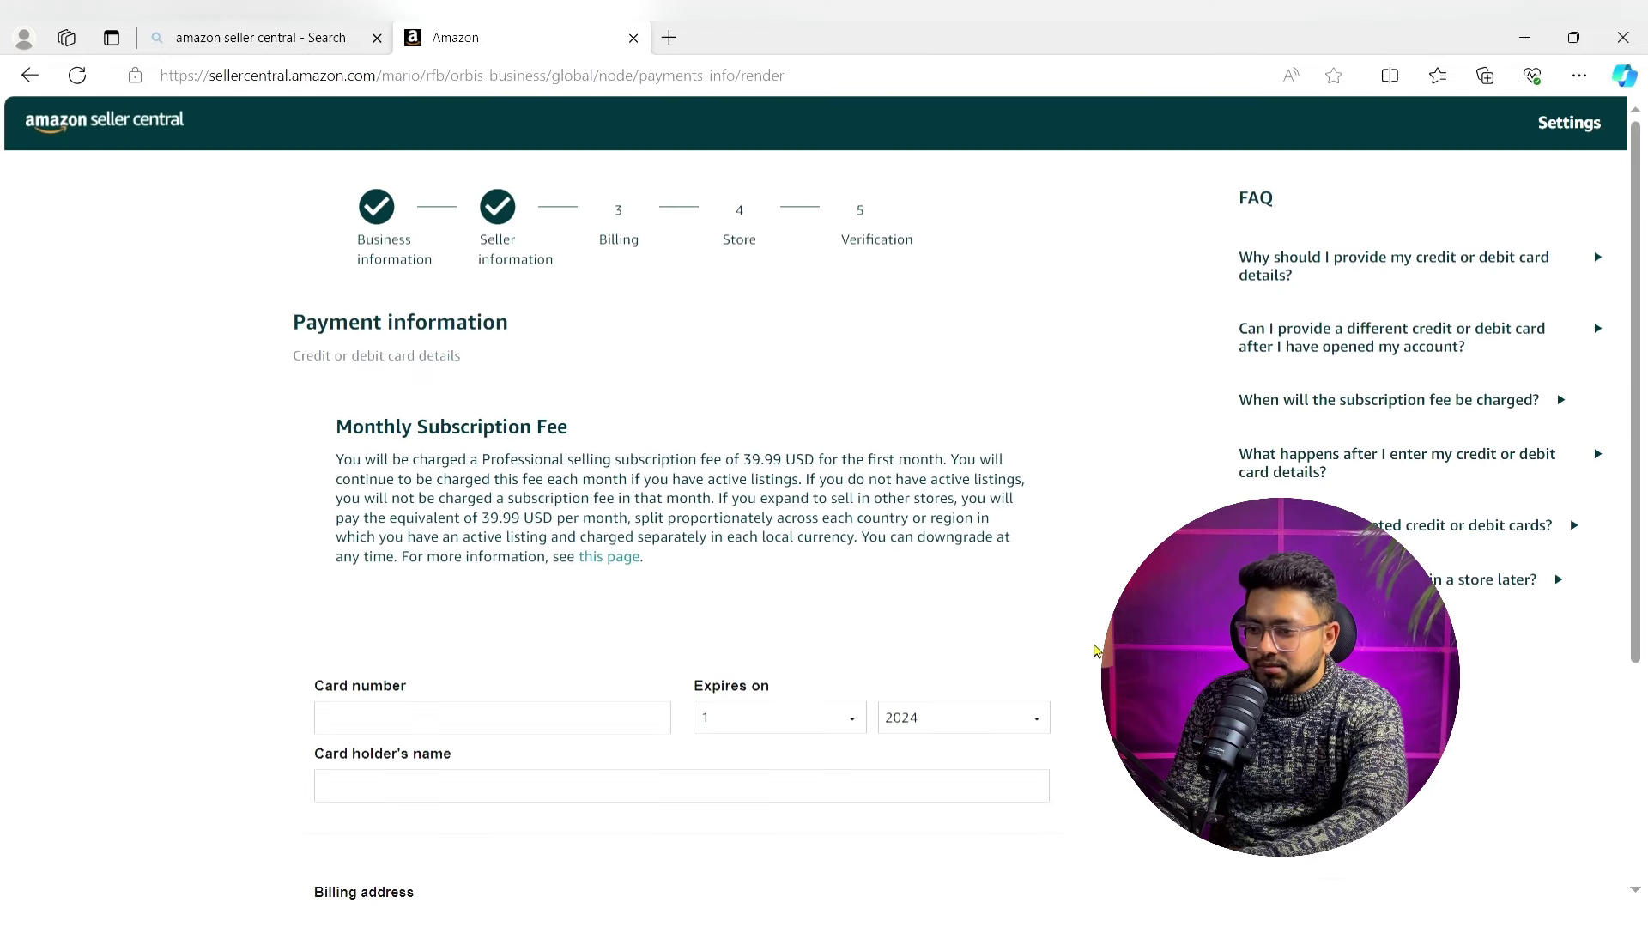
- Go to the card number field, keep the existing billing address, and submit the payment information
{"action": "scroll", "coordinate": [552, 655], "scroll_direction": "down", "scroll_amount": 2}
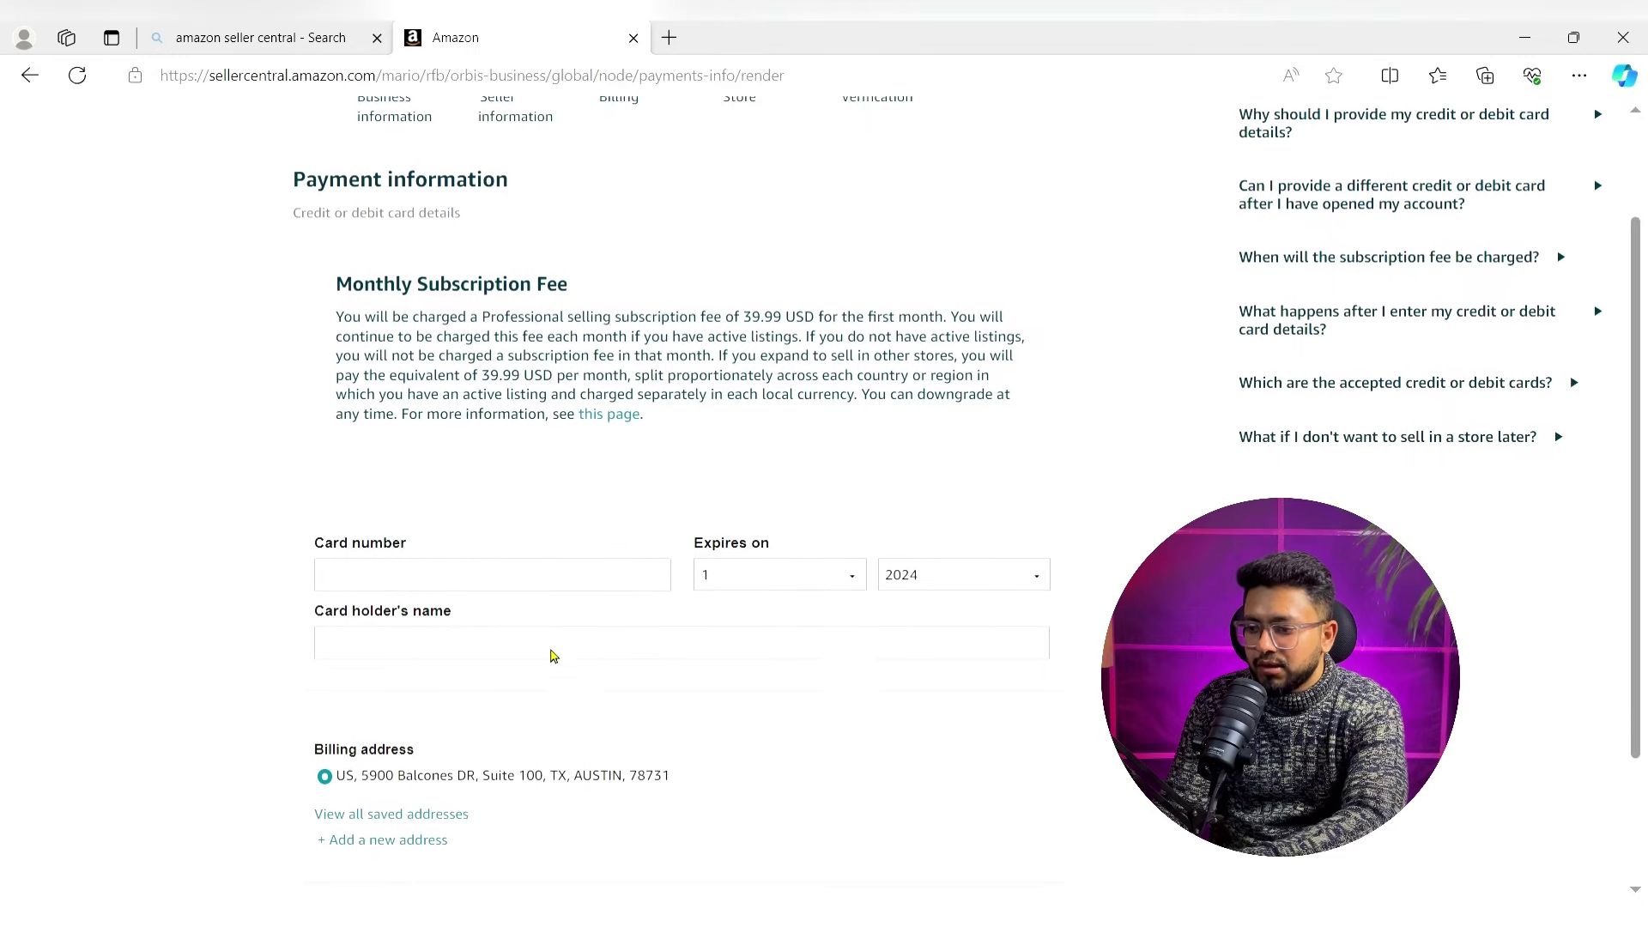
{"action": "left_click", "coordinate": [572, 563]}
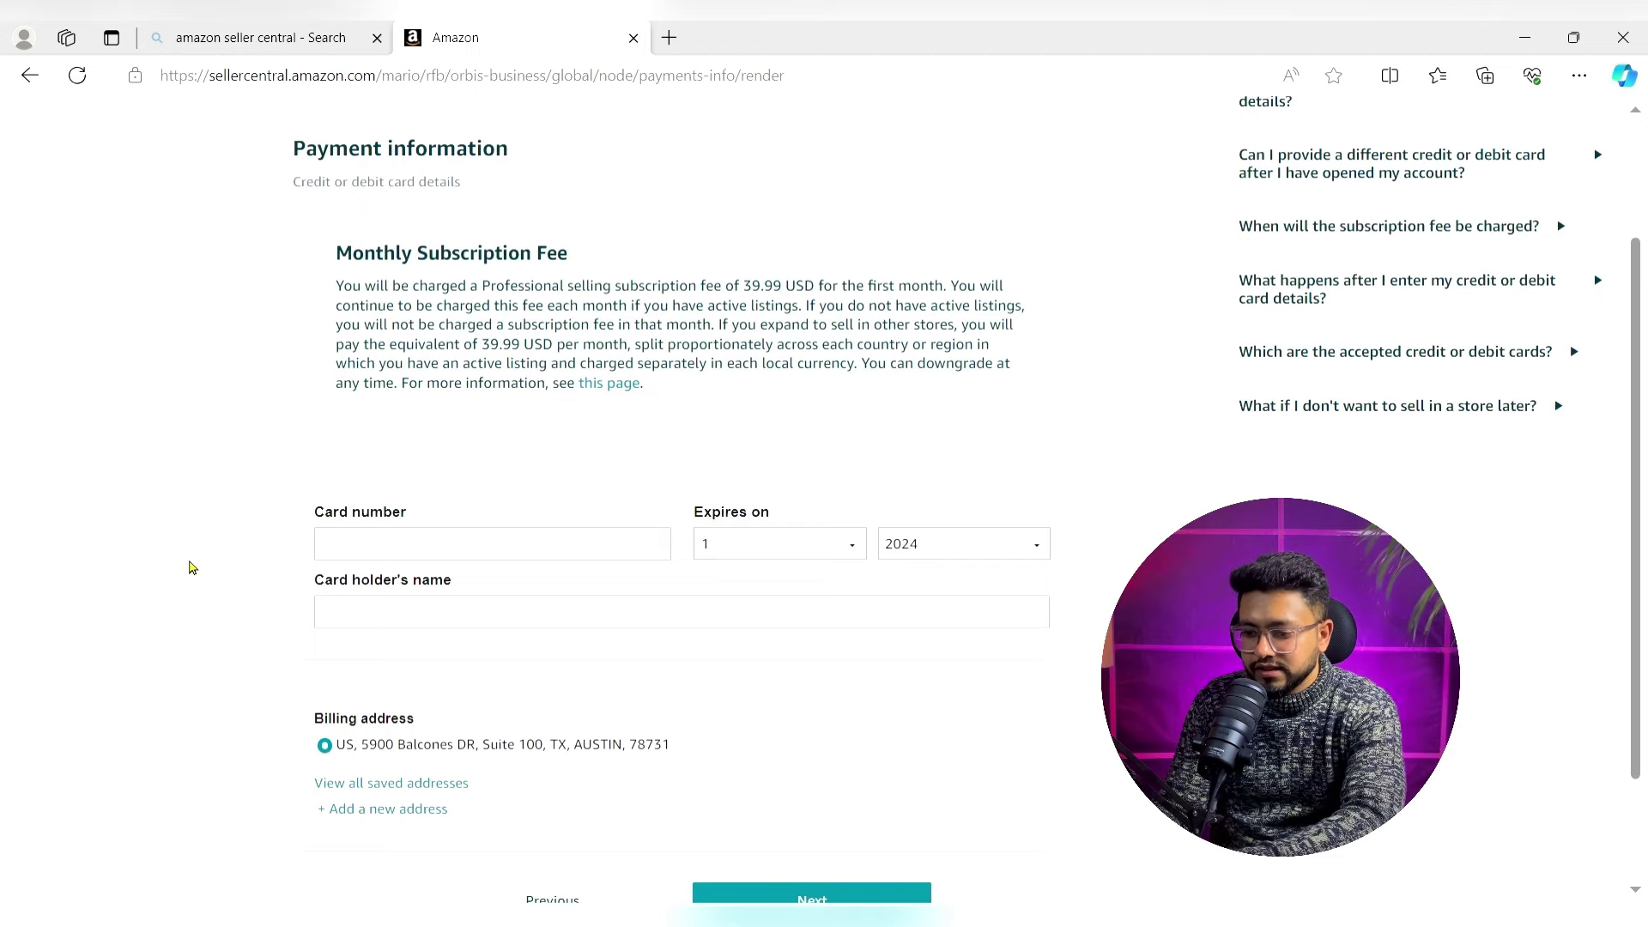
{"action": "scroll", "coordinate": [192, 567], "scroll_direction": "down", "scroll_amount": 2}
{"action": "left_click", "coordinate": [829, 755]}
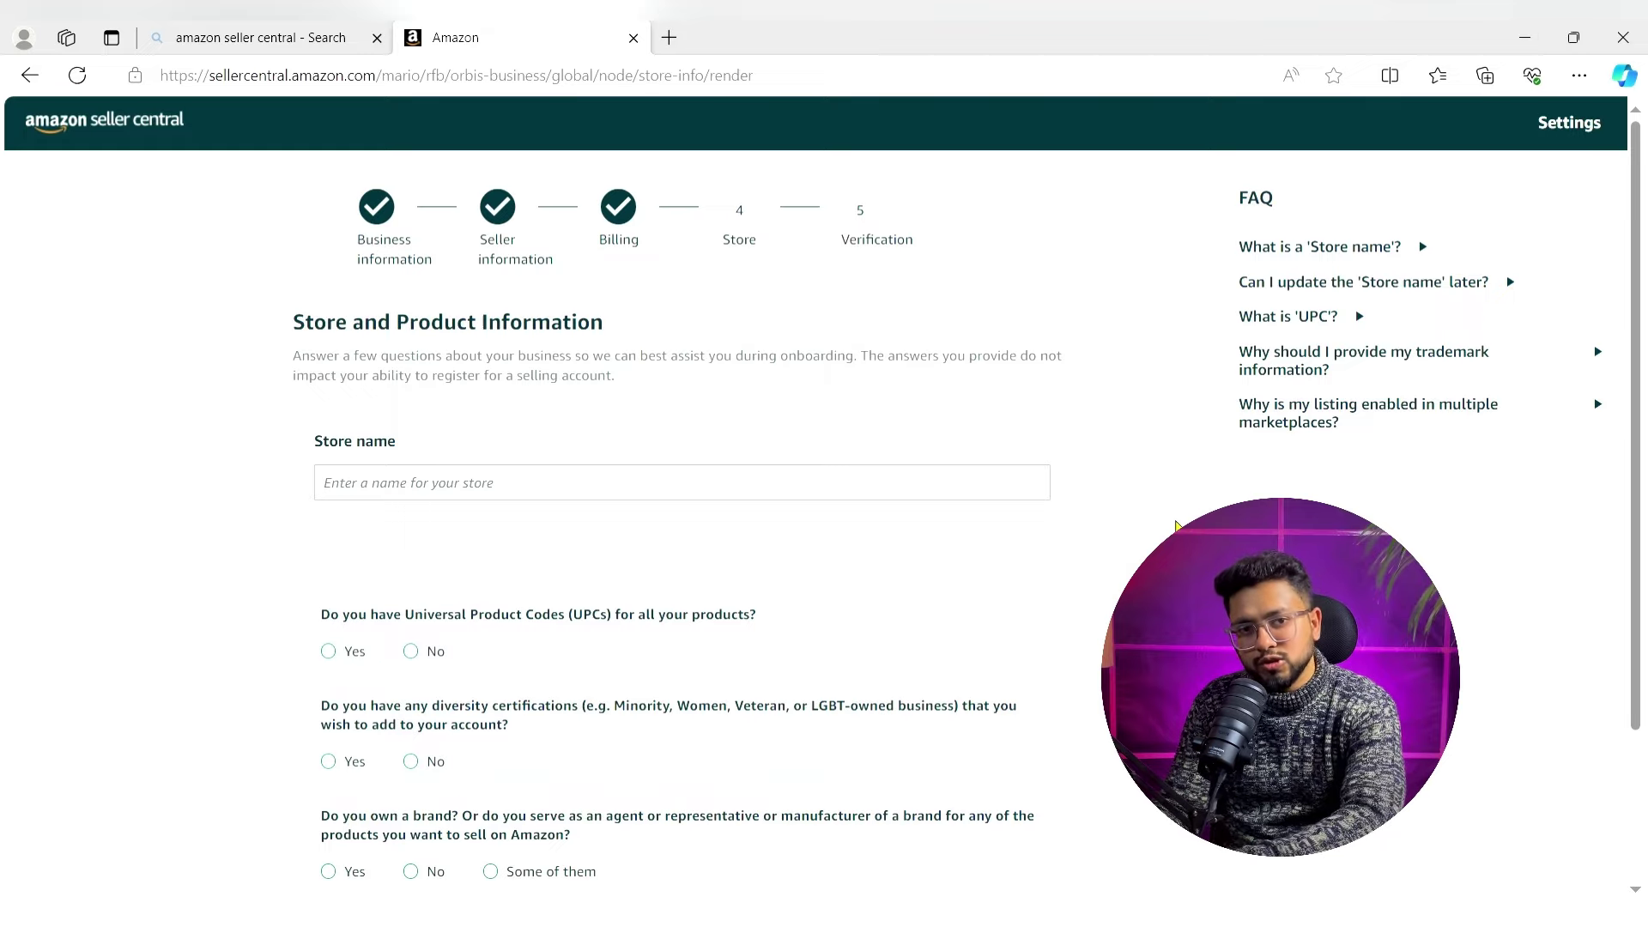
- Name the store XYZ Store LLC and answer No to having UPCs for all products
{"action": "type", "text": "XY"}
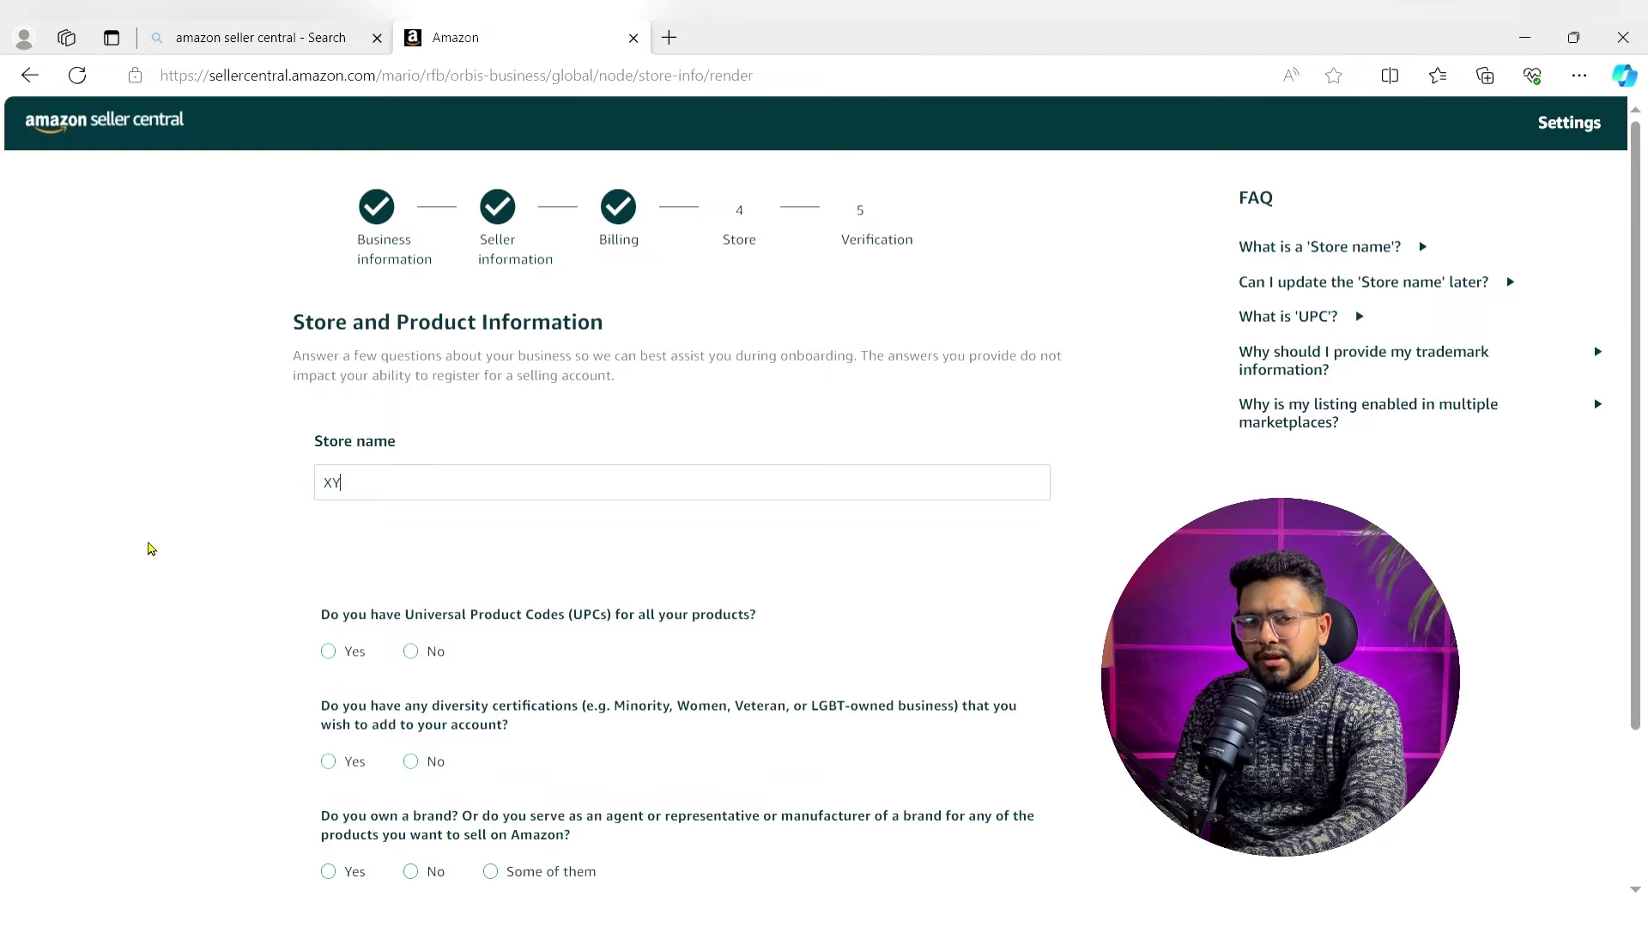
{"action": "type", "text": "Z Store LLC"}
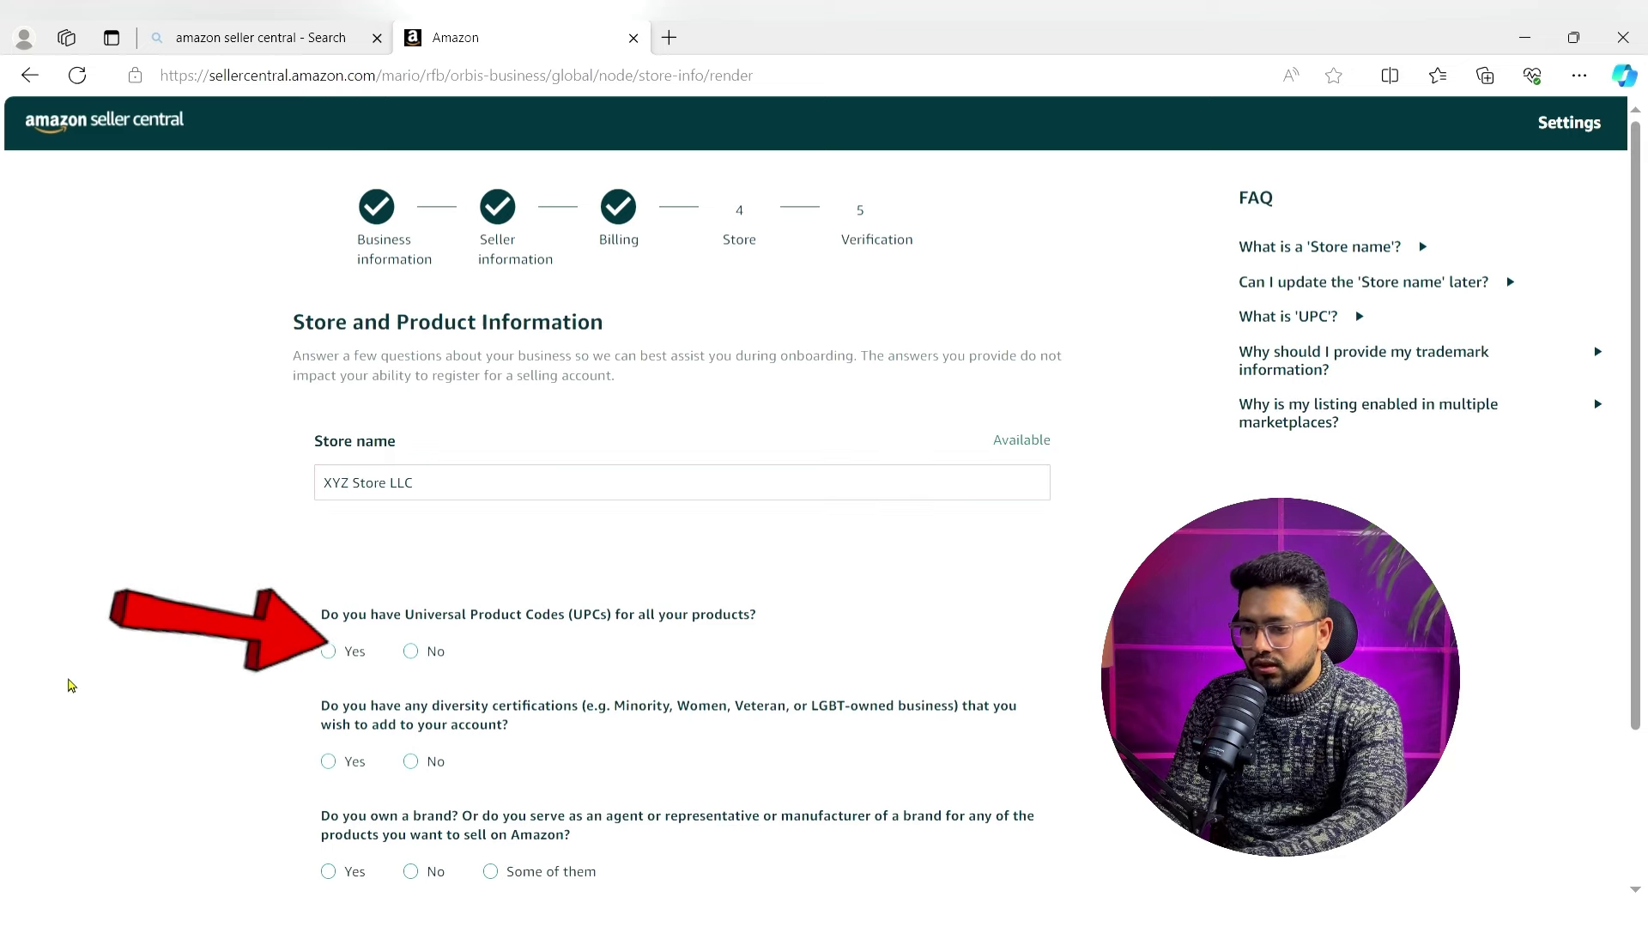
{"action": "scroll", "coordinate": [71, 684], "scroll_direction": "down", "scroll_amount": 2}
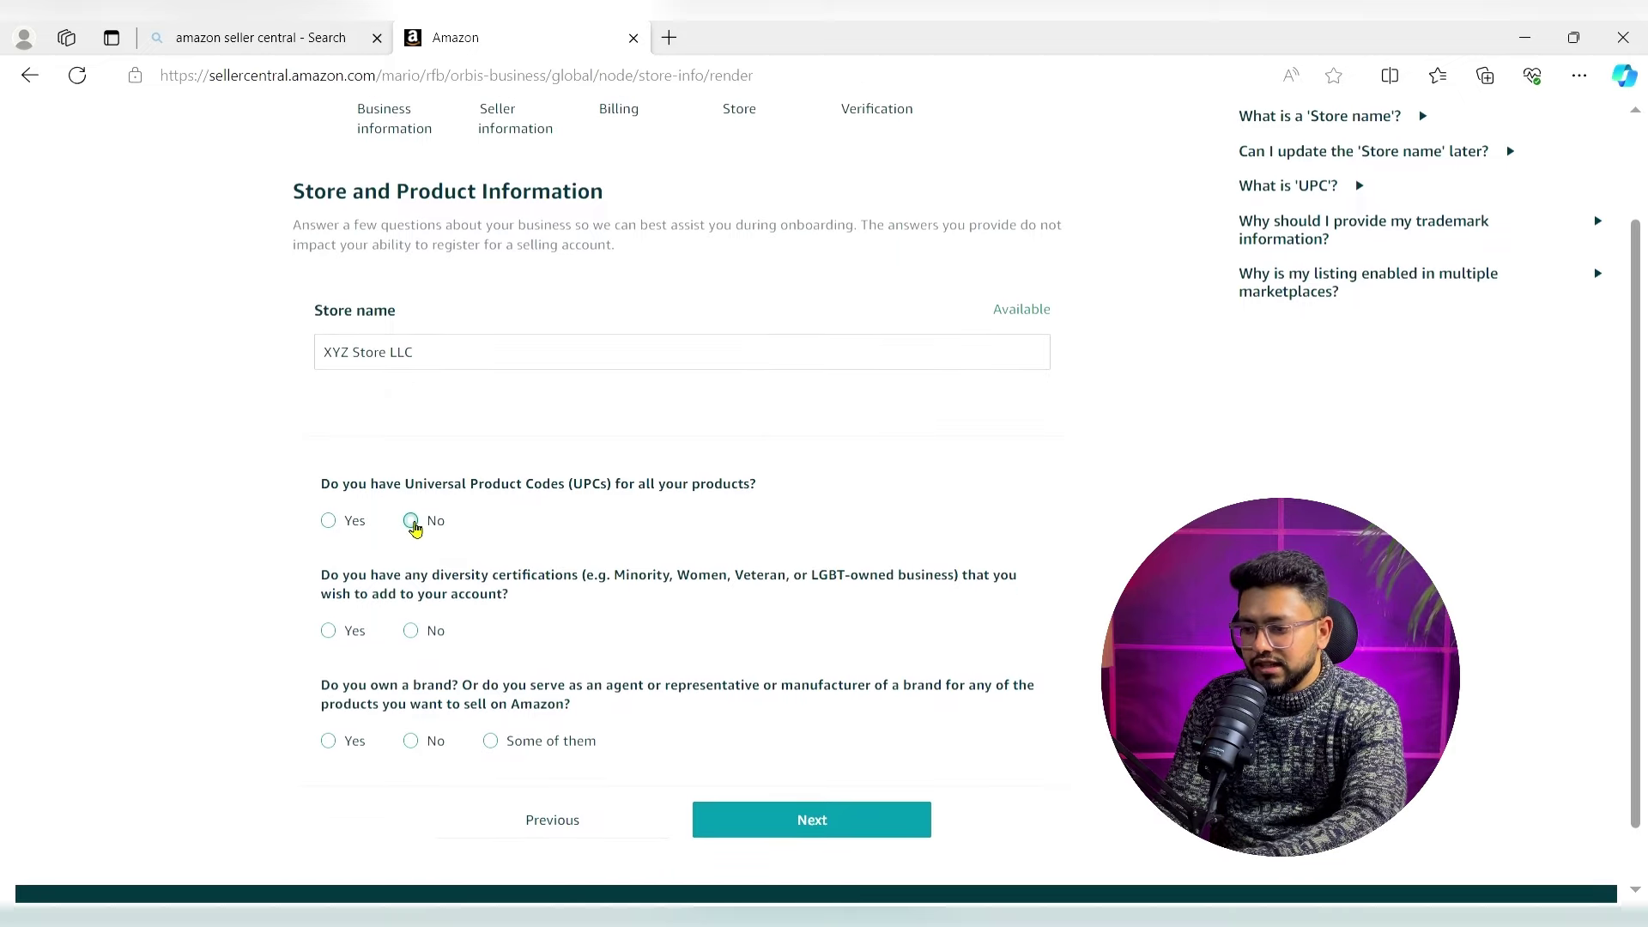
{"action": "left_click", "coordinate": [412, 521]}
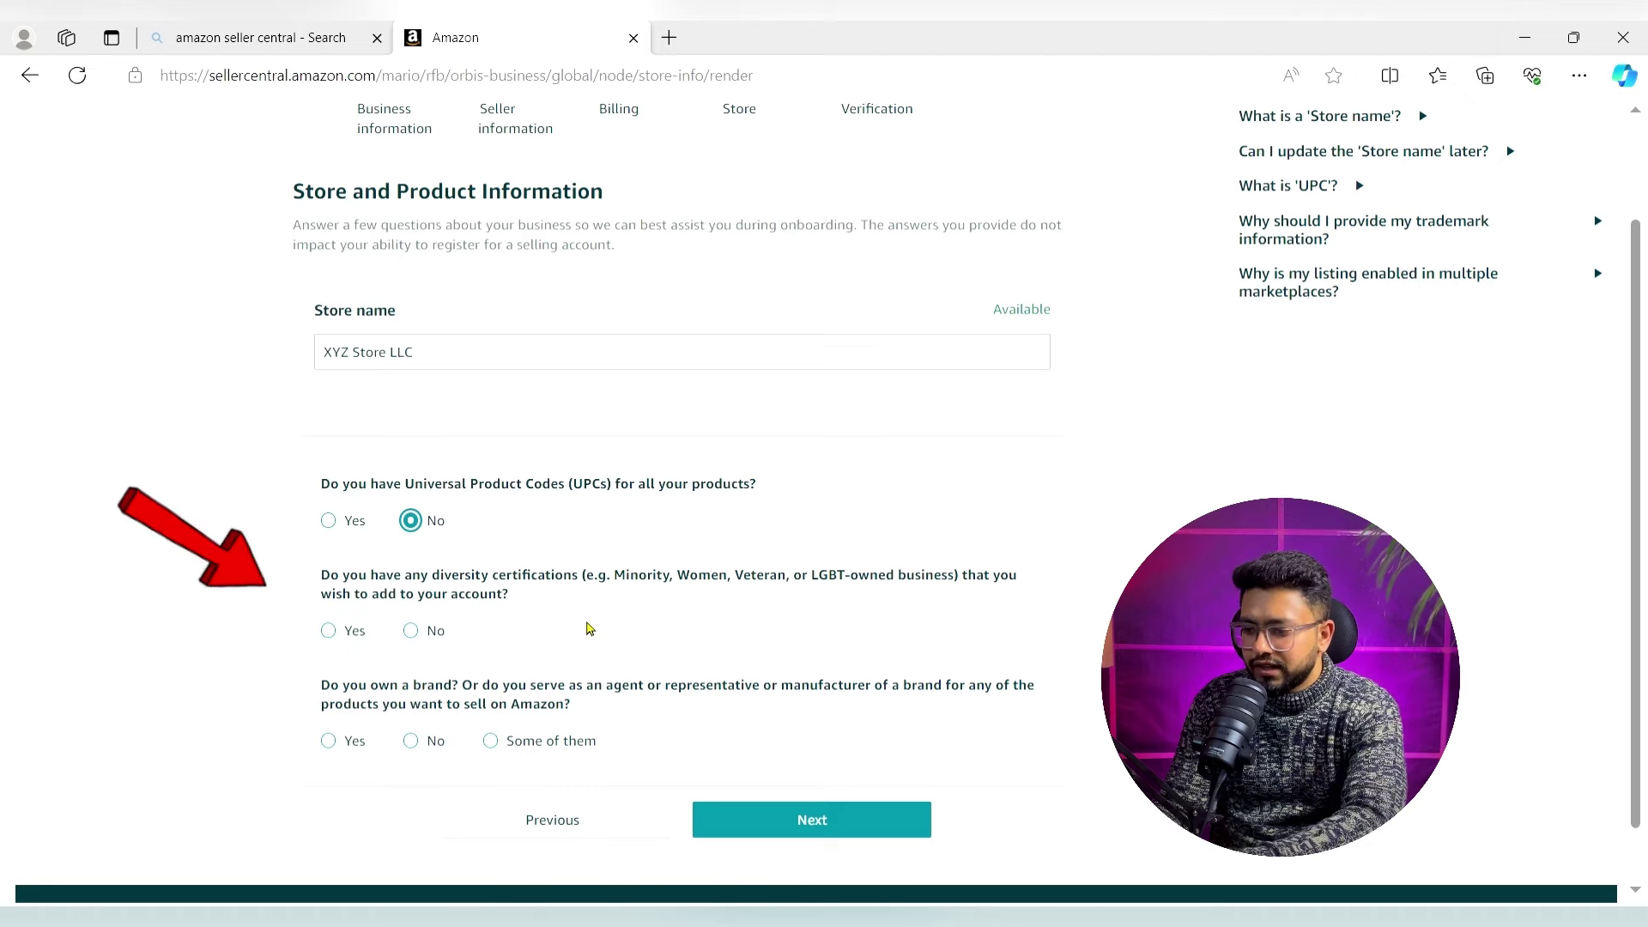
- Answer No for diversity certifications, Some of them for brand ownership and No for an active registered trademark, and submit the store information
{"action": "left_click", "coordinate": [412, 632]}
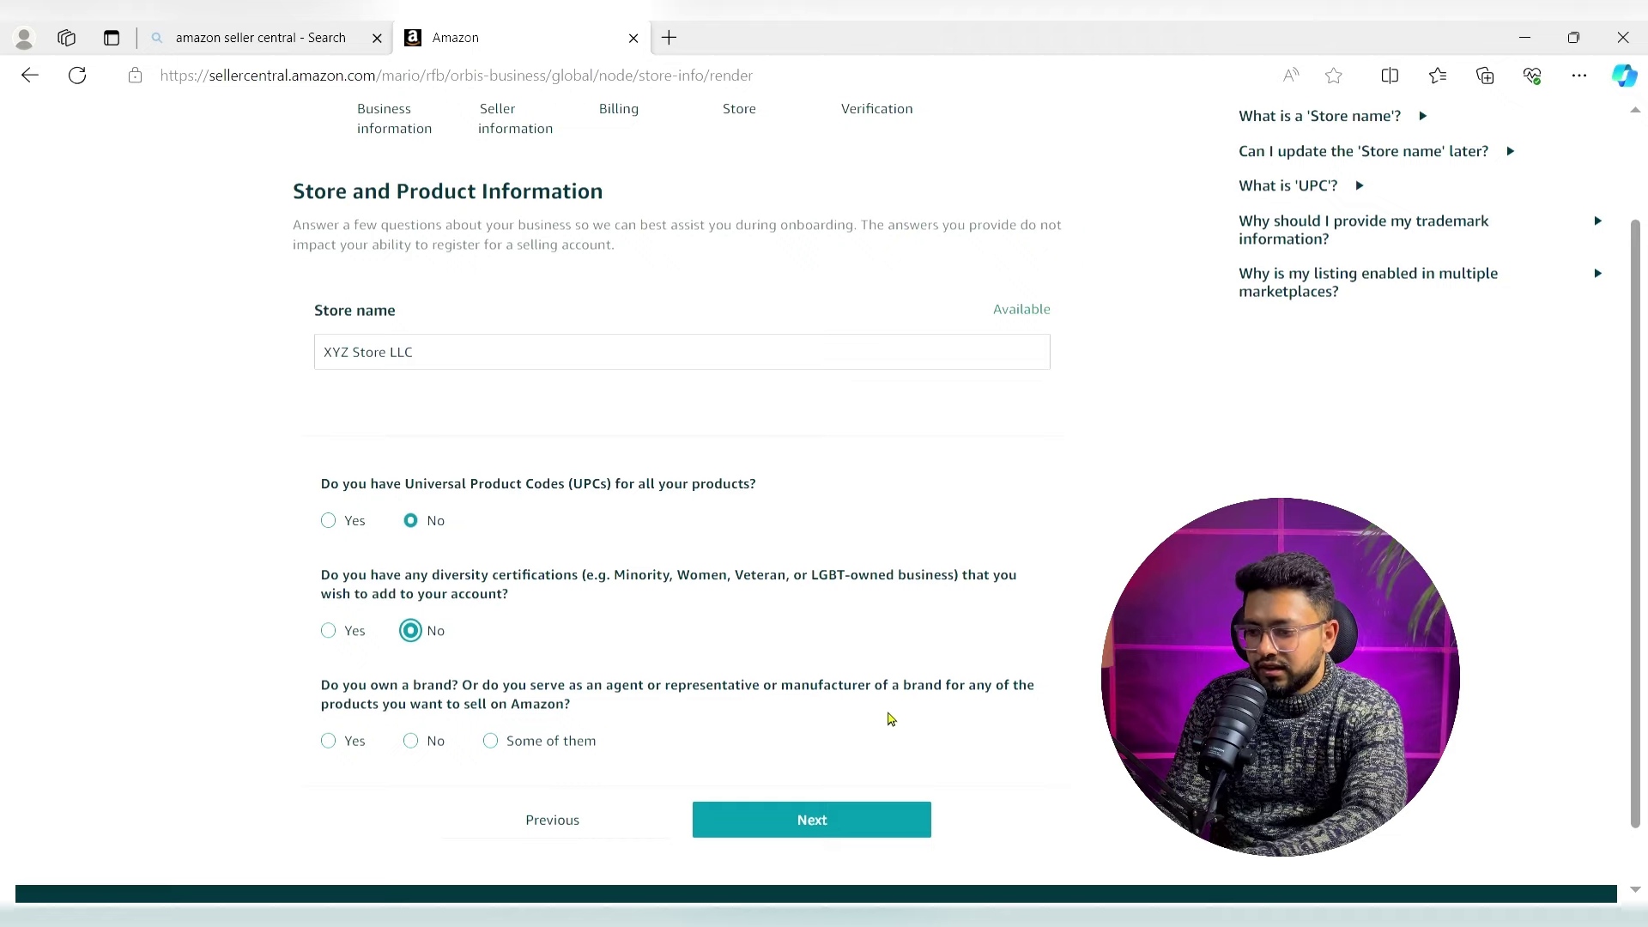
{"action": "left_click", "coordinate": [491, 742]}
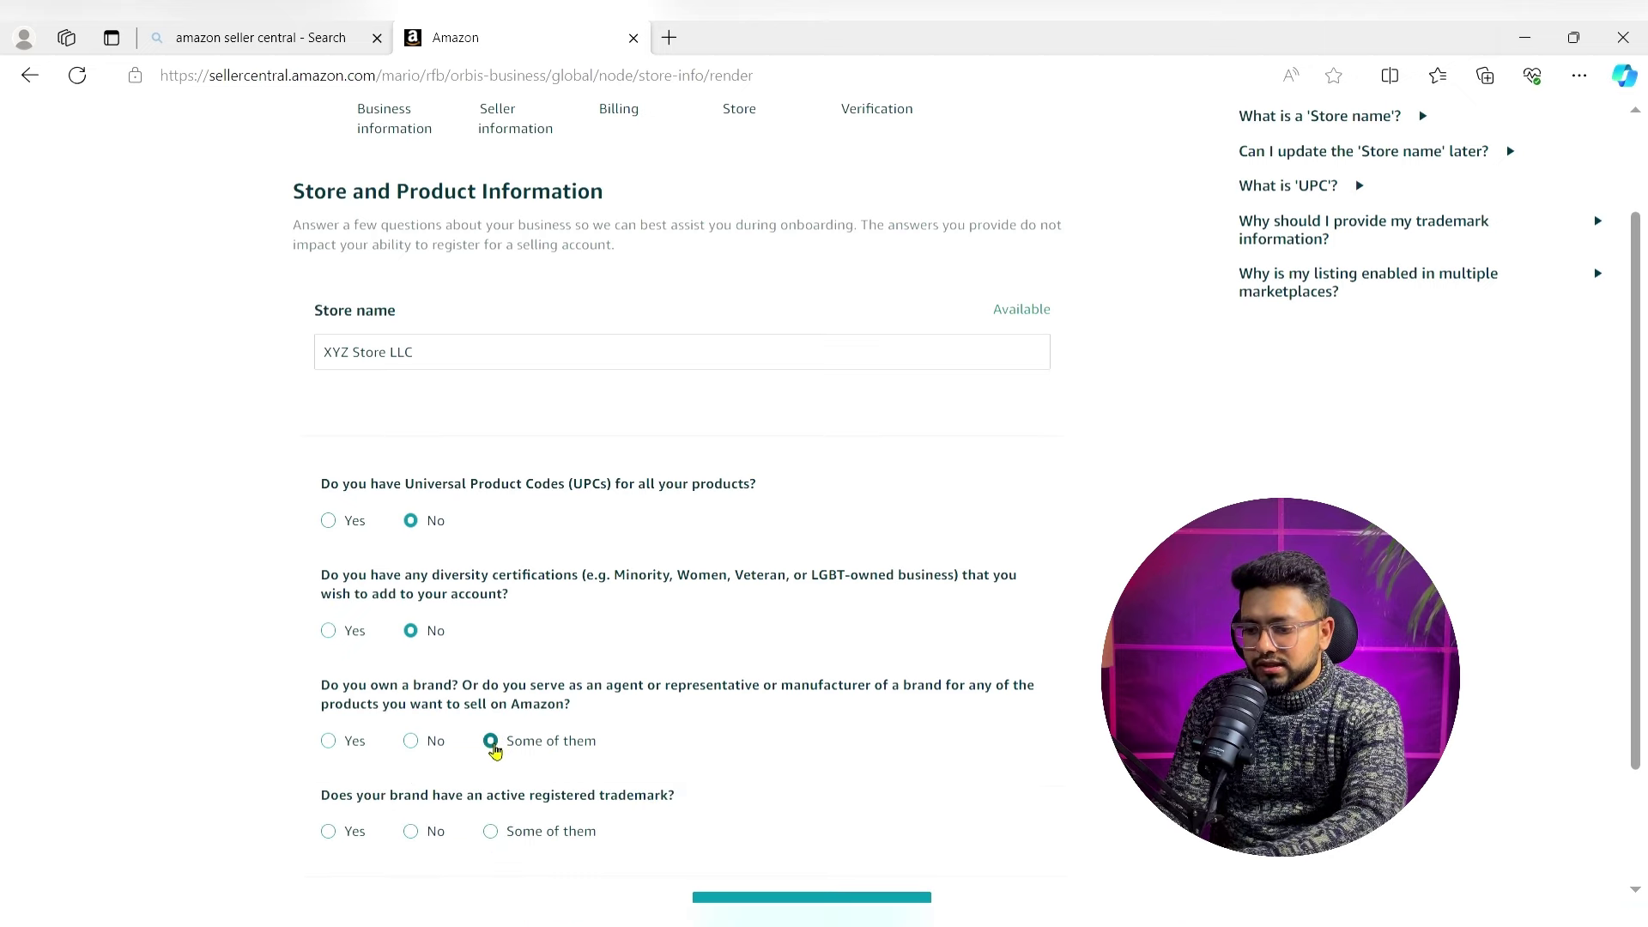
{"action": "scroll", "coordinate": [616, 755], "scroll_direction": "down", "scroll_amount": 1}
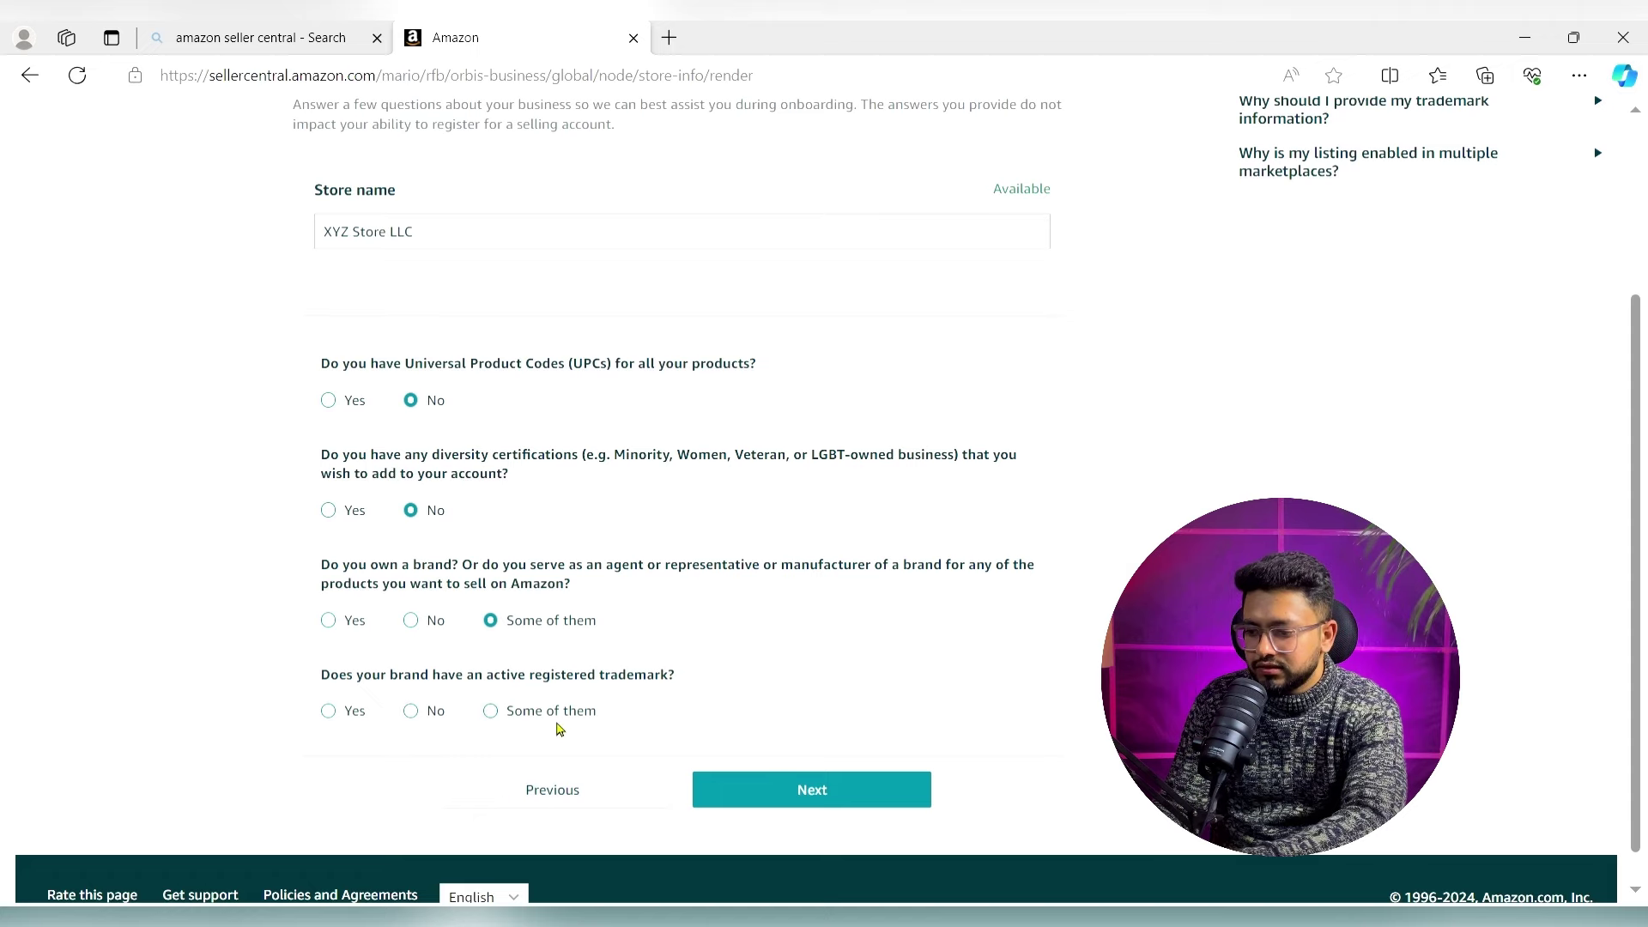
{"action": "left_click", "coordinate": [411, 711]}
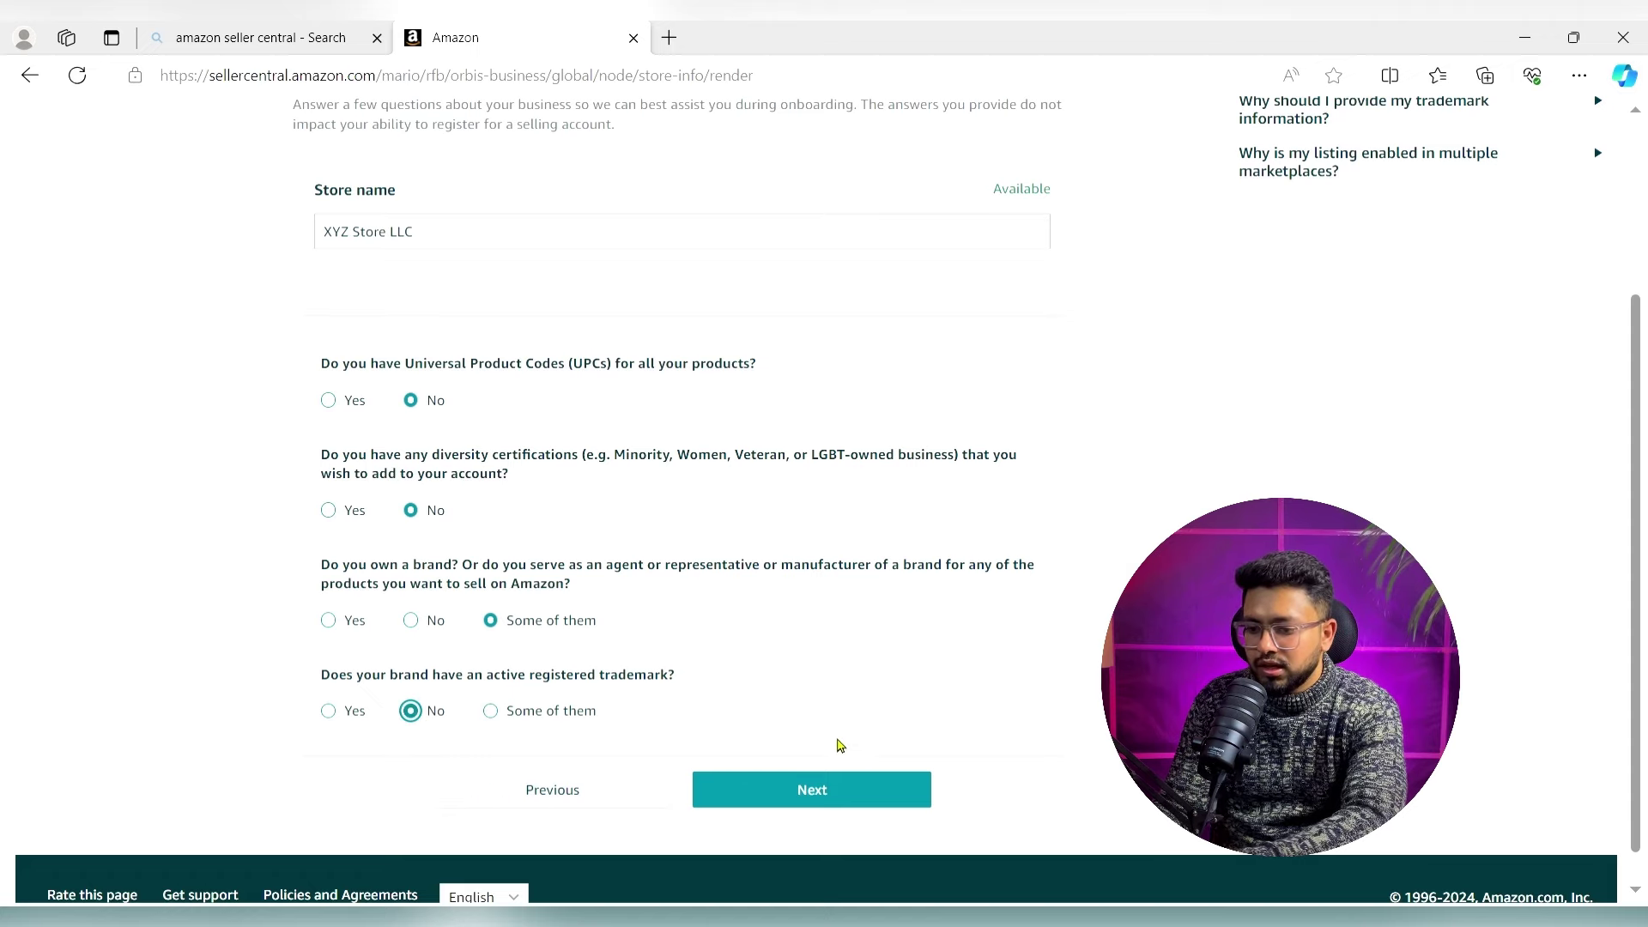
{"action": "left_click", "coordinate": [845, 793]}
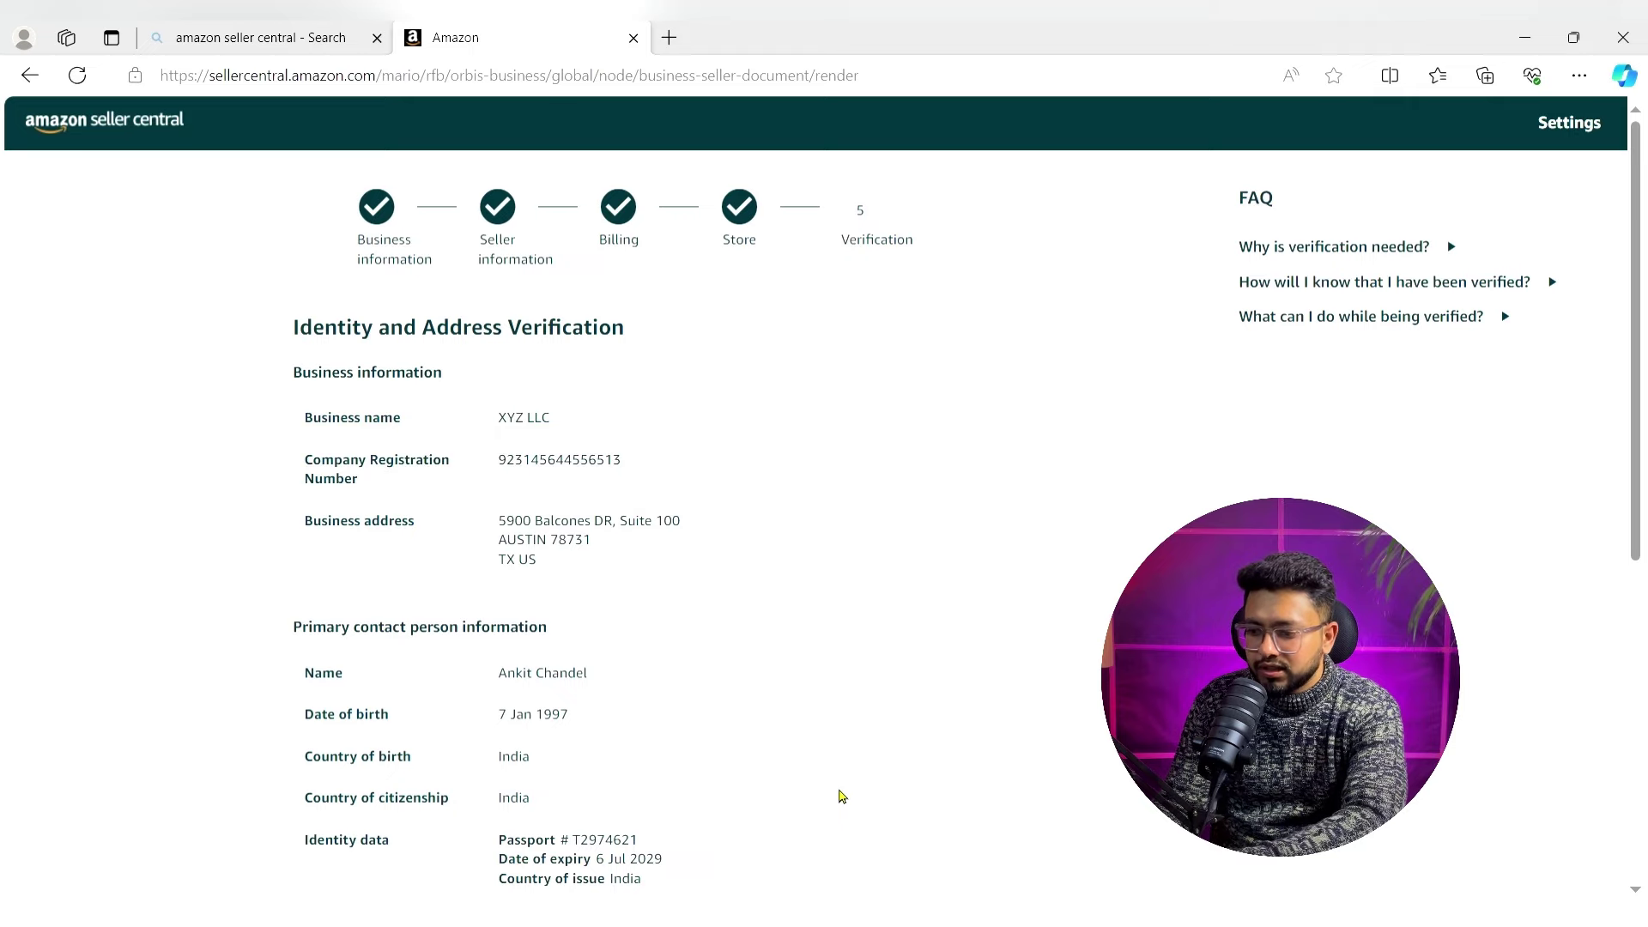
- Upload the primary contact's passport document and submit the identity and address verification
{"action": "scroll", "coordinate": [841, 796], "scroll_direction": "down", "scroll_amount": 3}
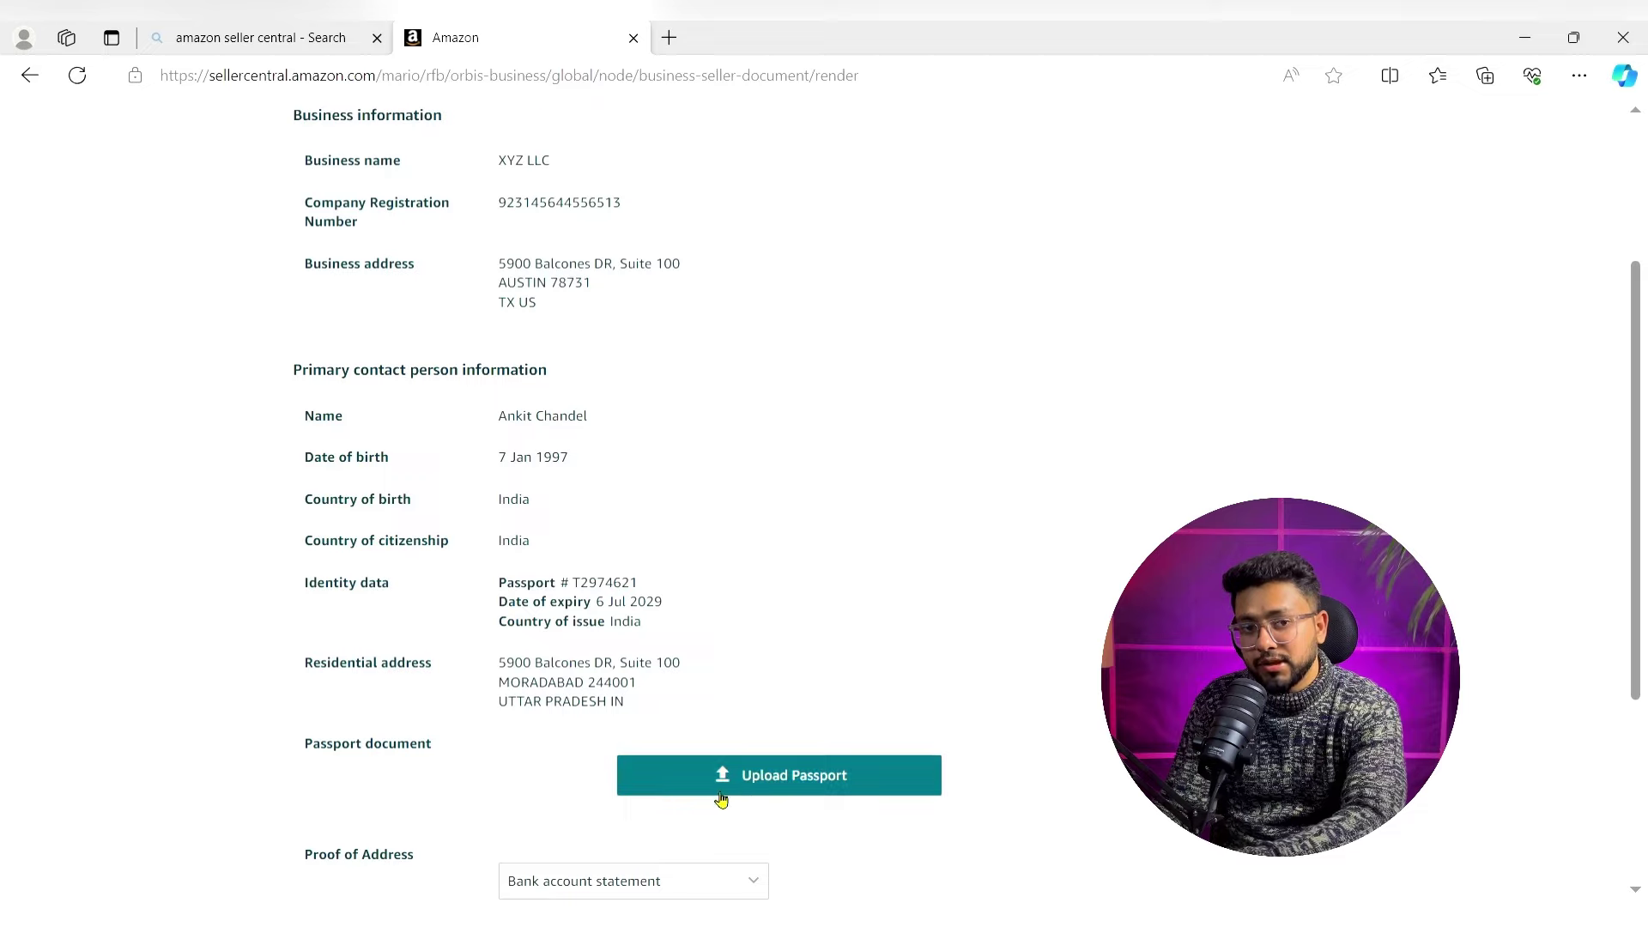
{"action": "left_click", "coordinate": [753, 788]}
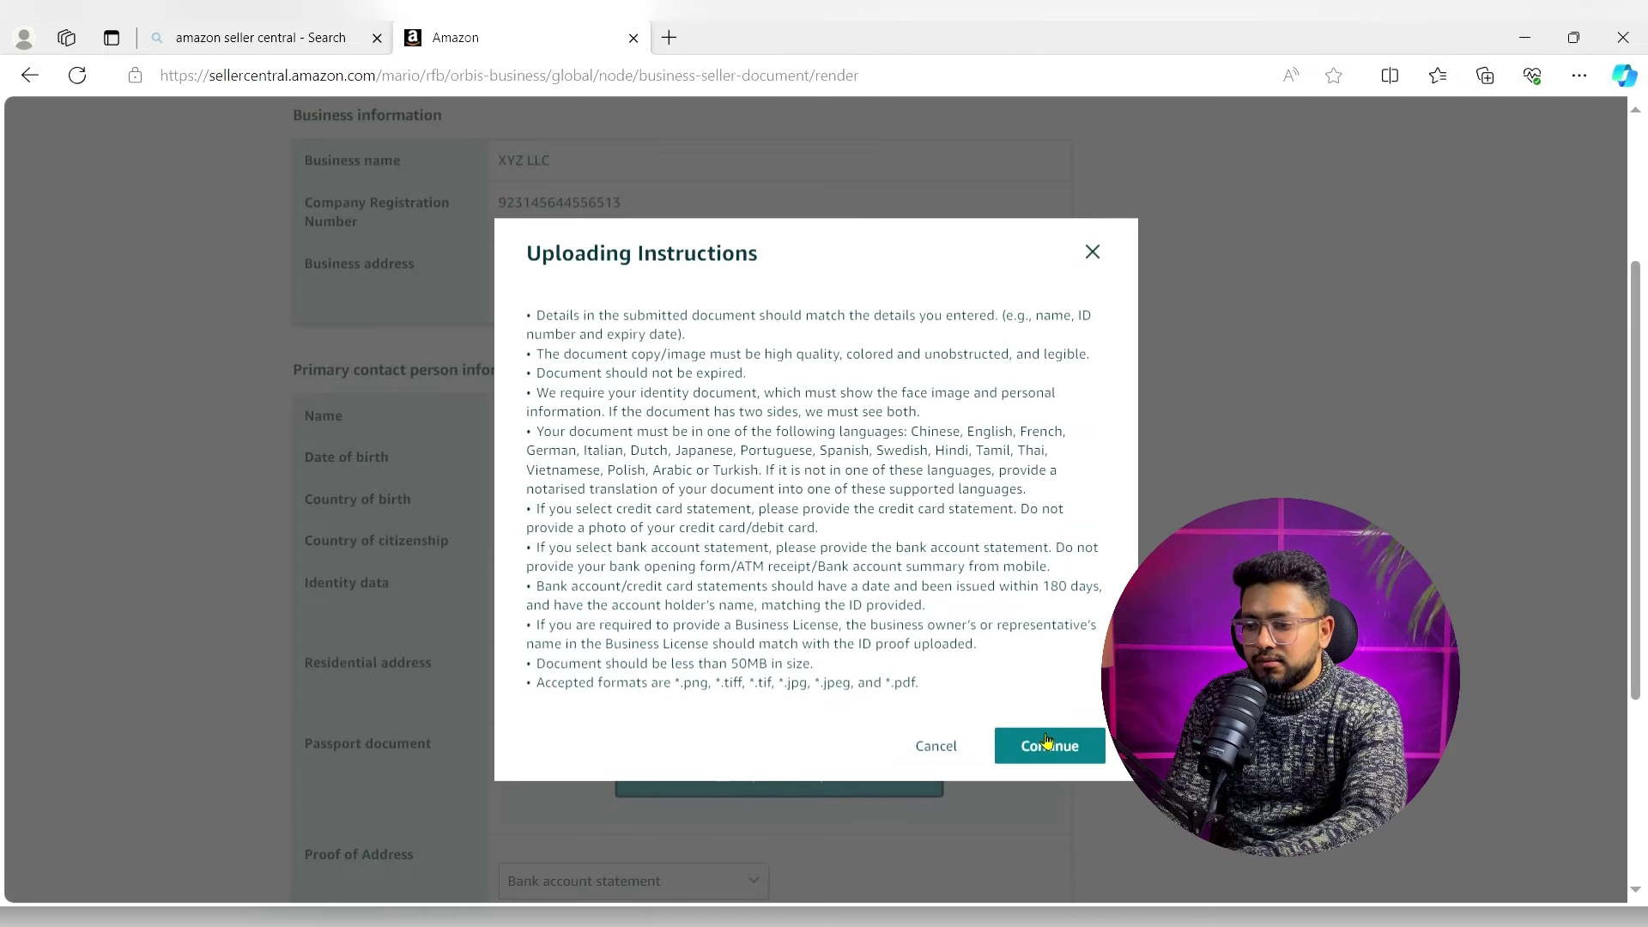
{"action": "left_click", "coordinate": [841, 735]}
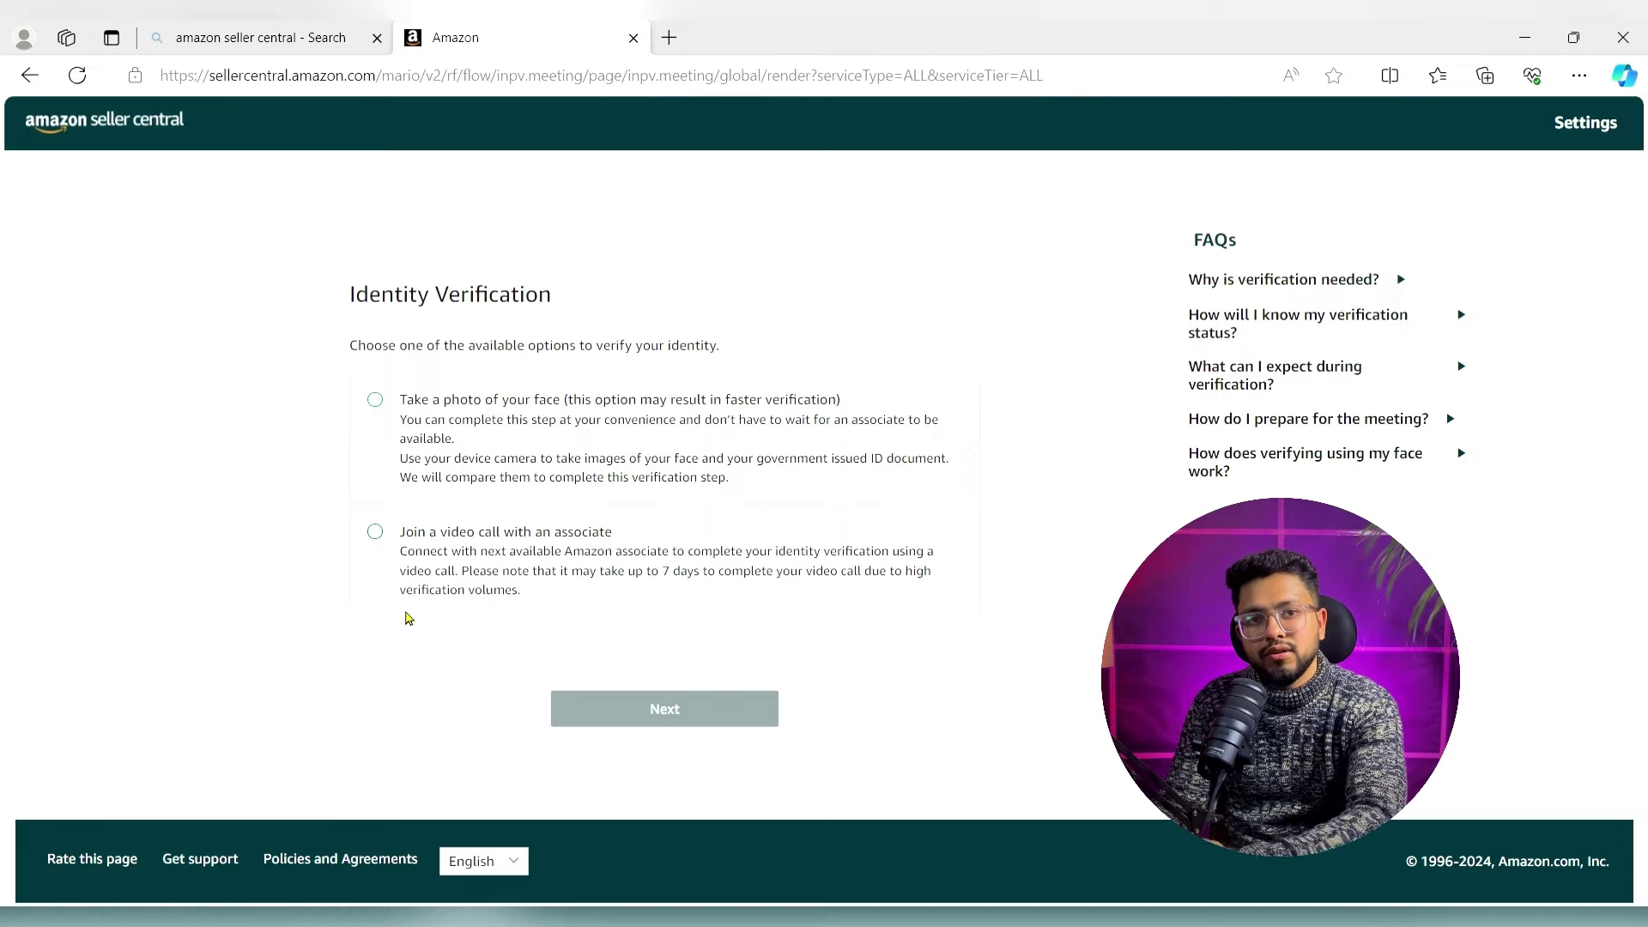
- Choose identity verification by taking a photo of the face and consent to the use of facial data
{"action": "left_click", "coordinate": [376, 534]}
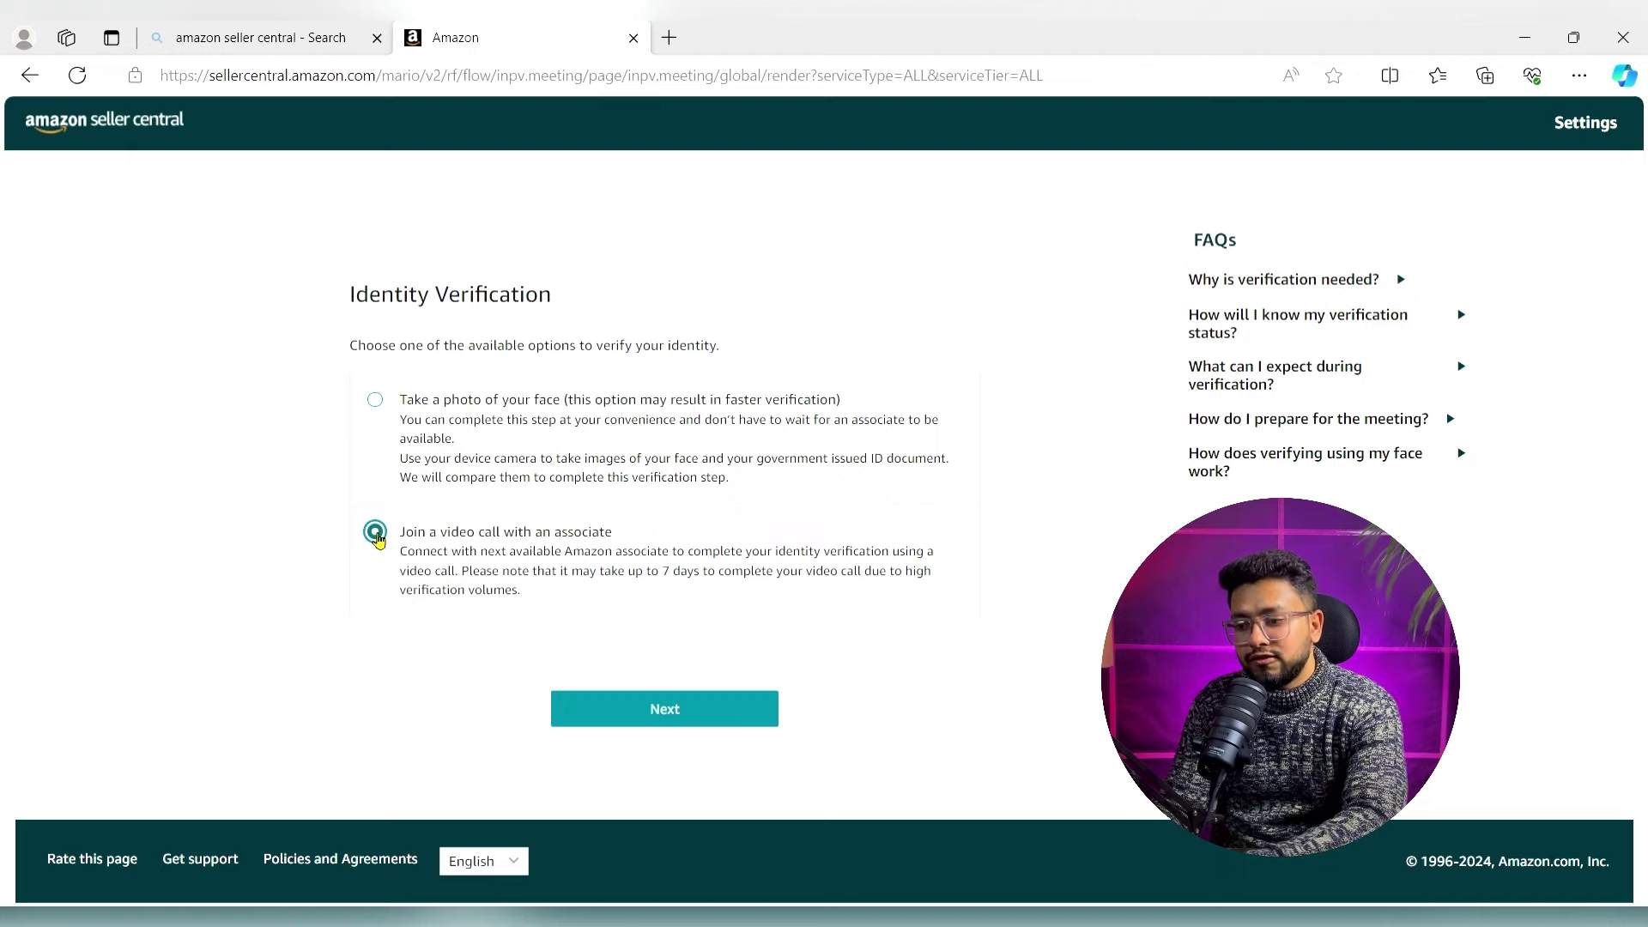
{"action": "left_click", "coordinate": [378, 409]}
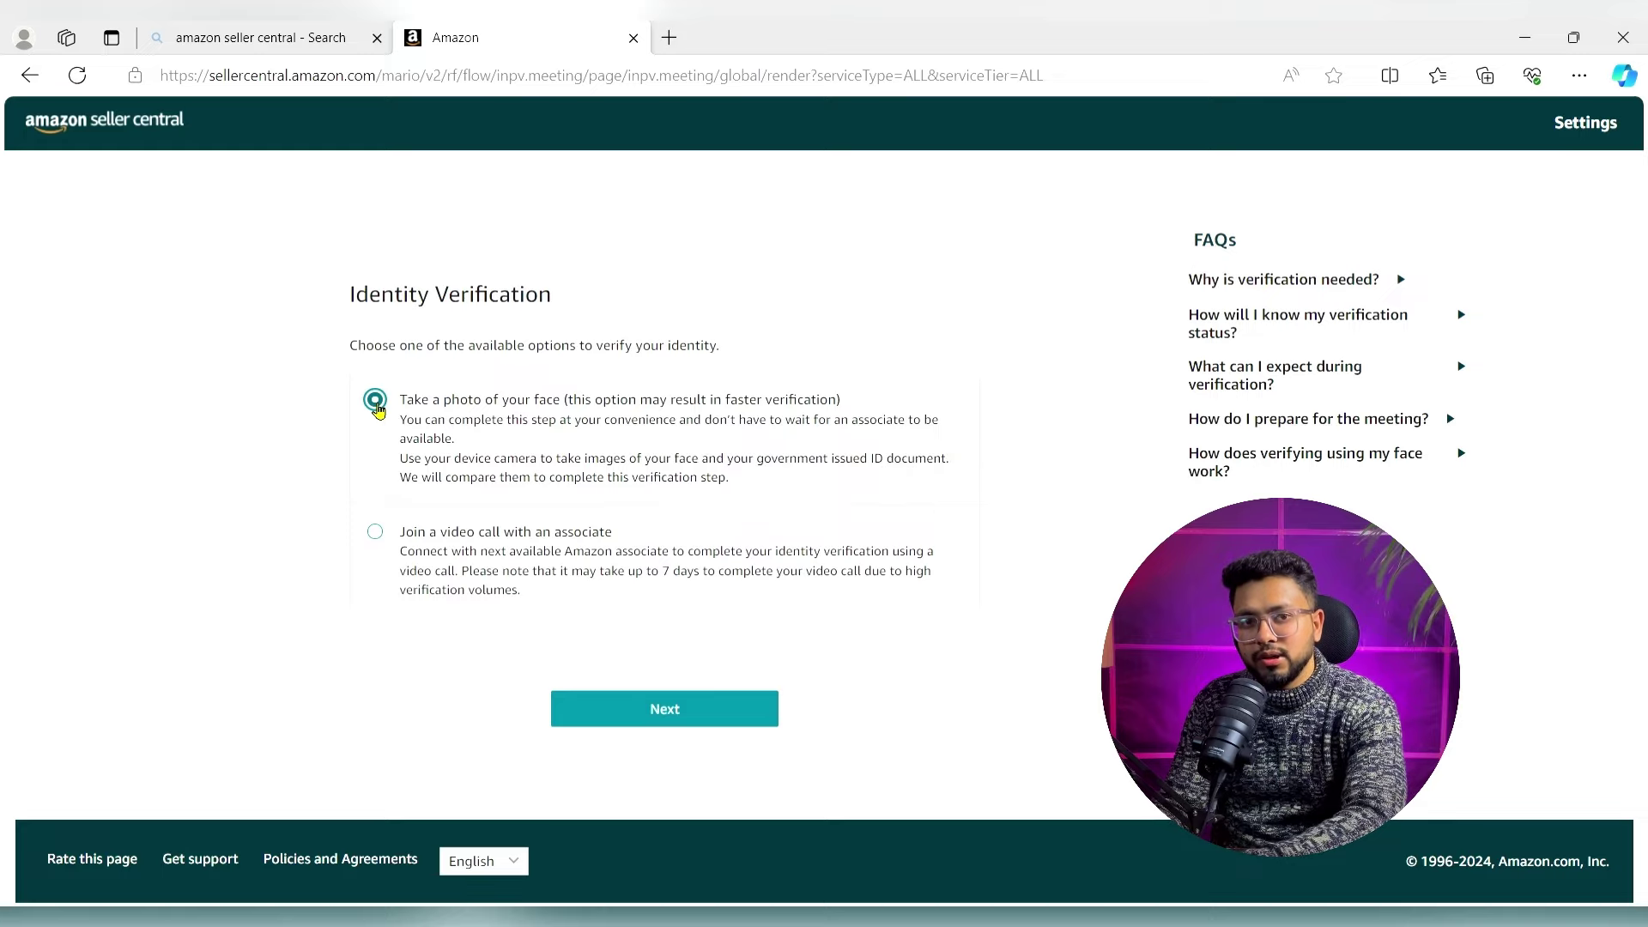
{"action": "left_click", "coordinate": [760, 719]}
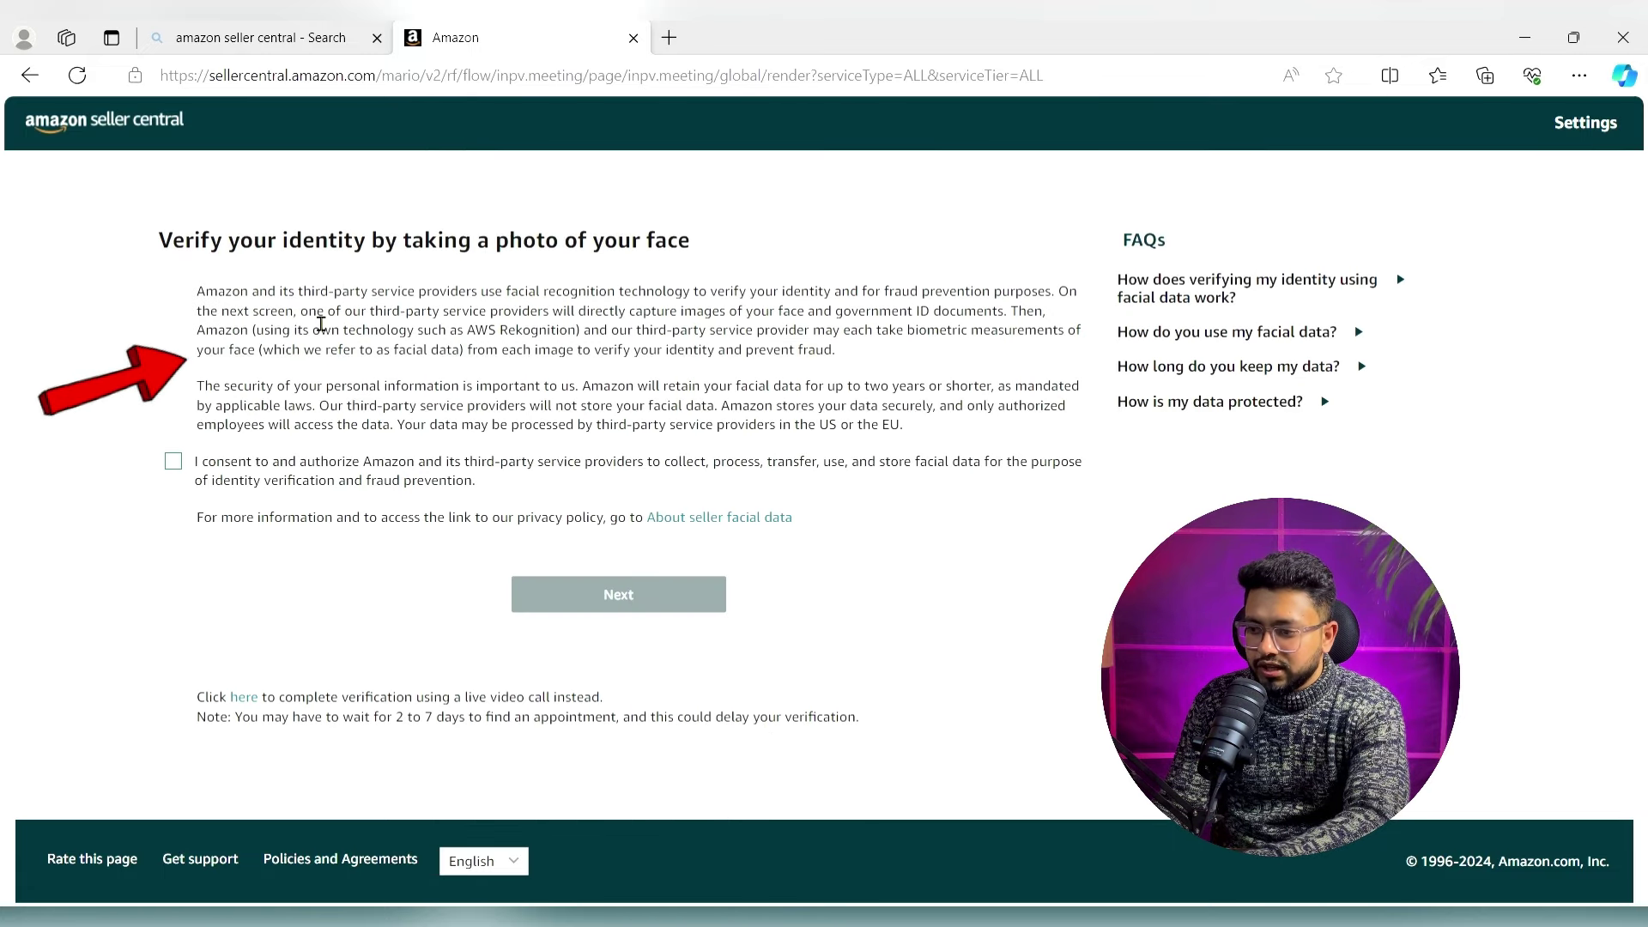
{"action": "left_click", "coordinate": [172, 461]}
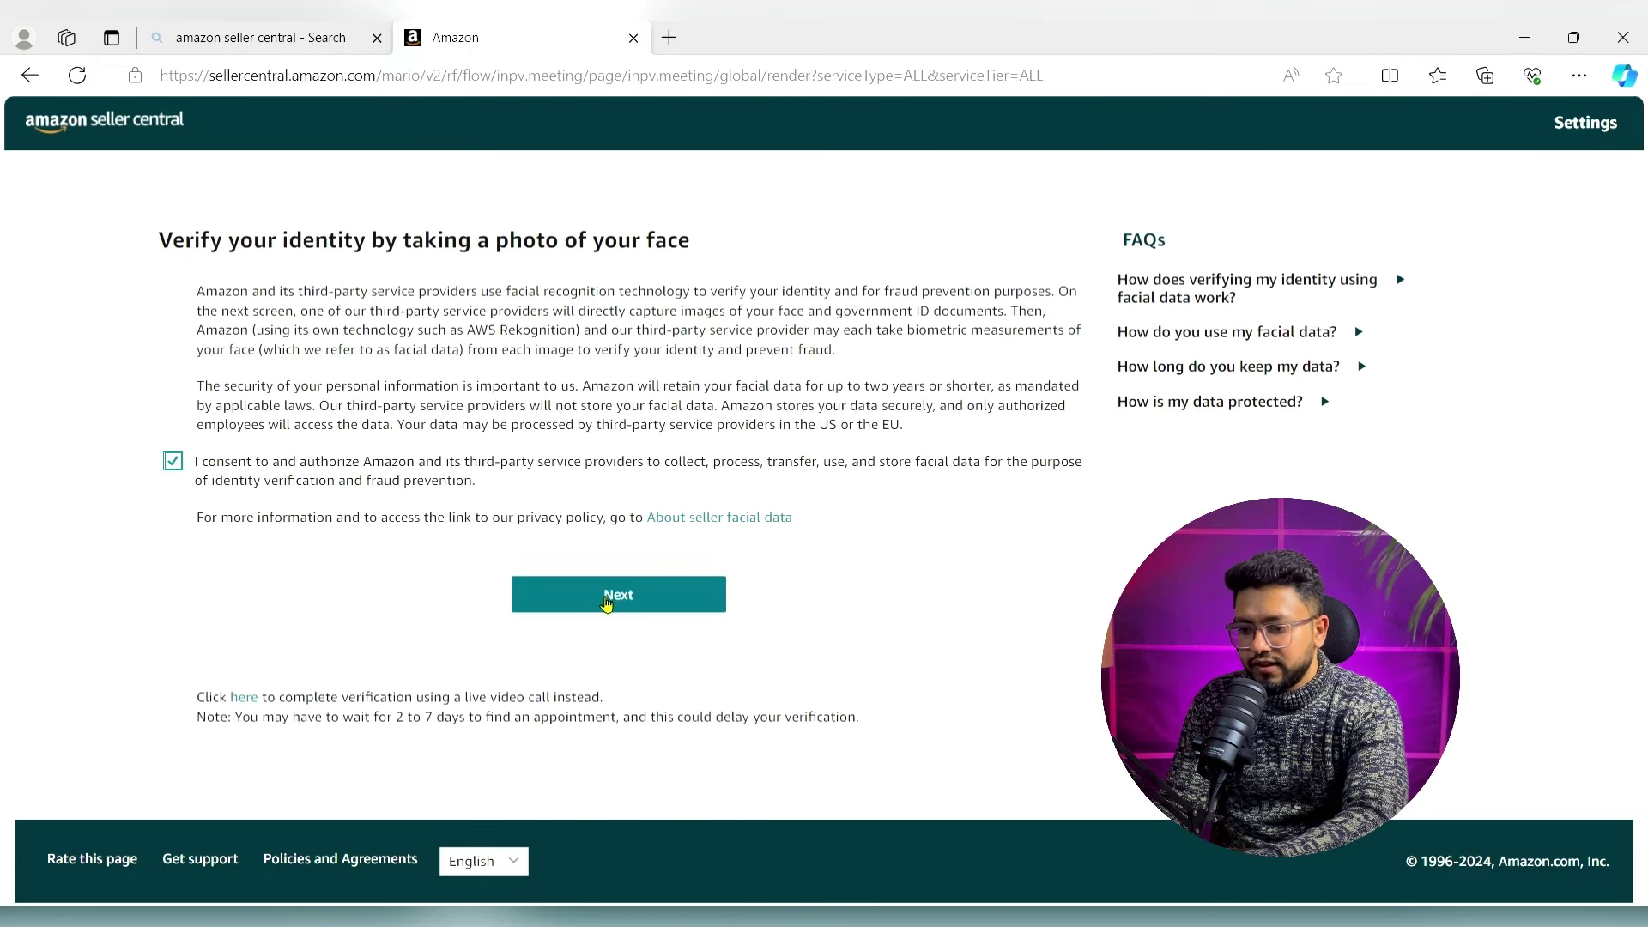
{"action": "left_click", "coordinate": [520, 593]}
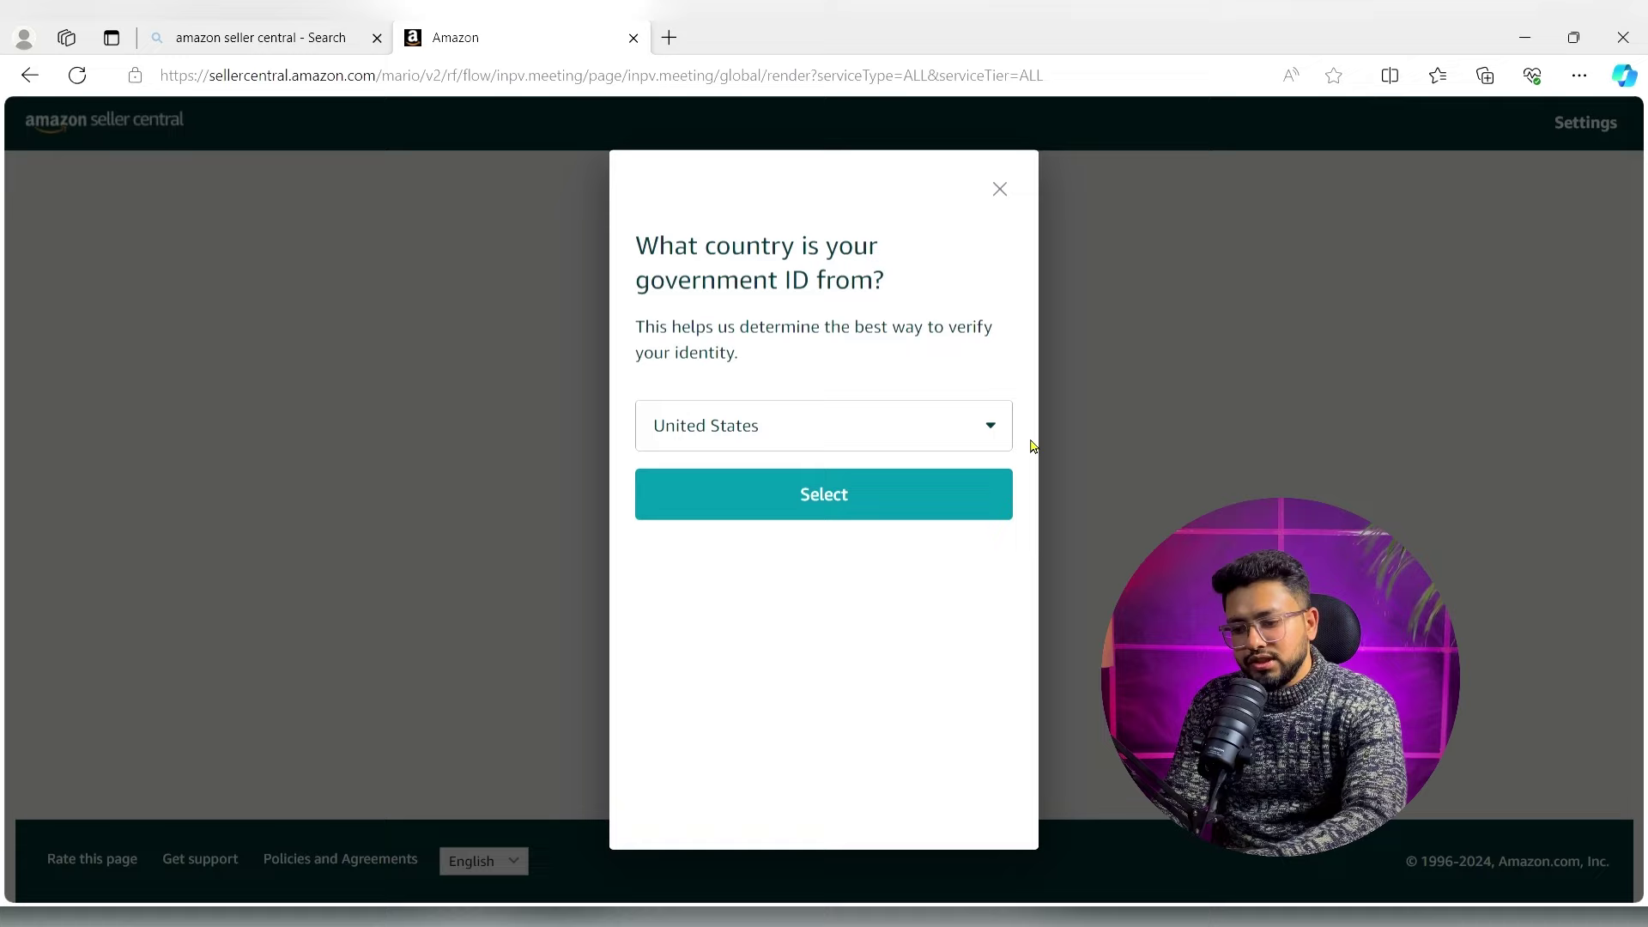
- Set the government ID's country to India, and leave the photo verification at the document type choice
{"action": "left_click", "coordinate": [990, 426]}
{"action": "type", "text": "India"}
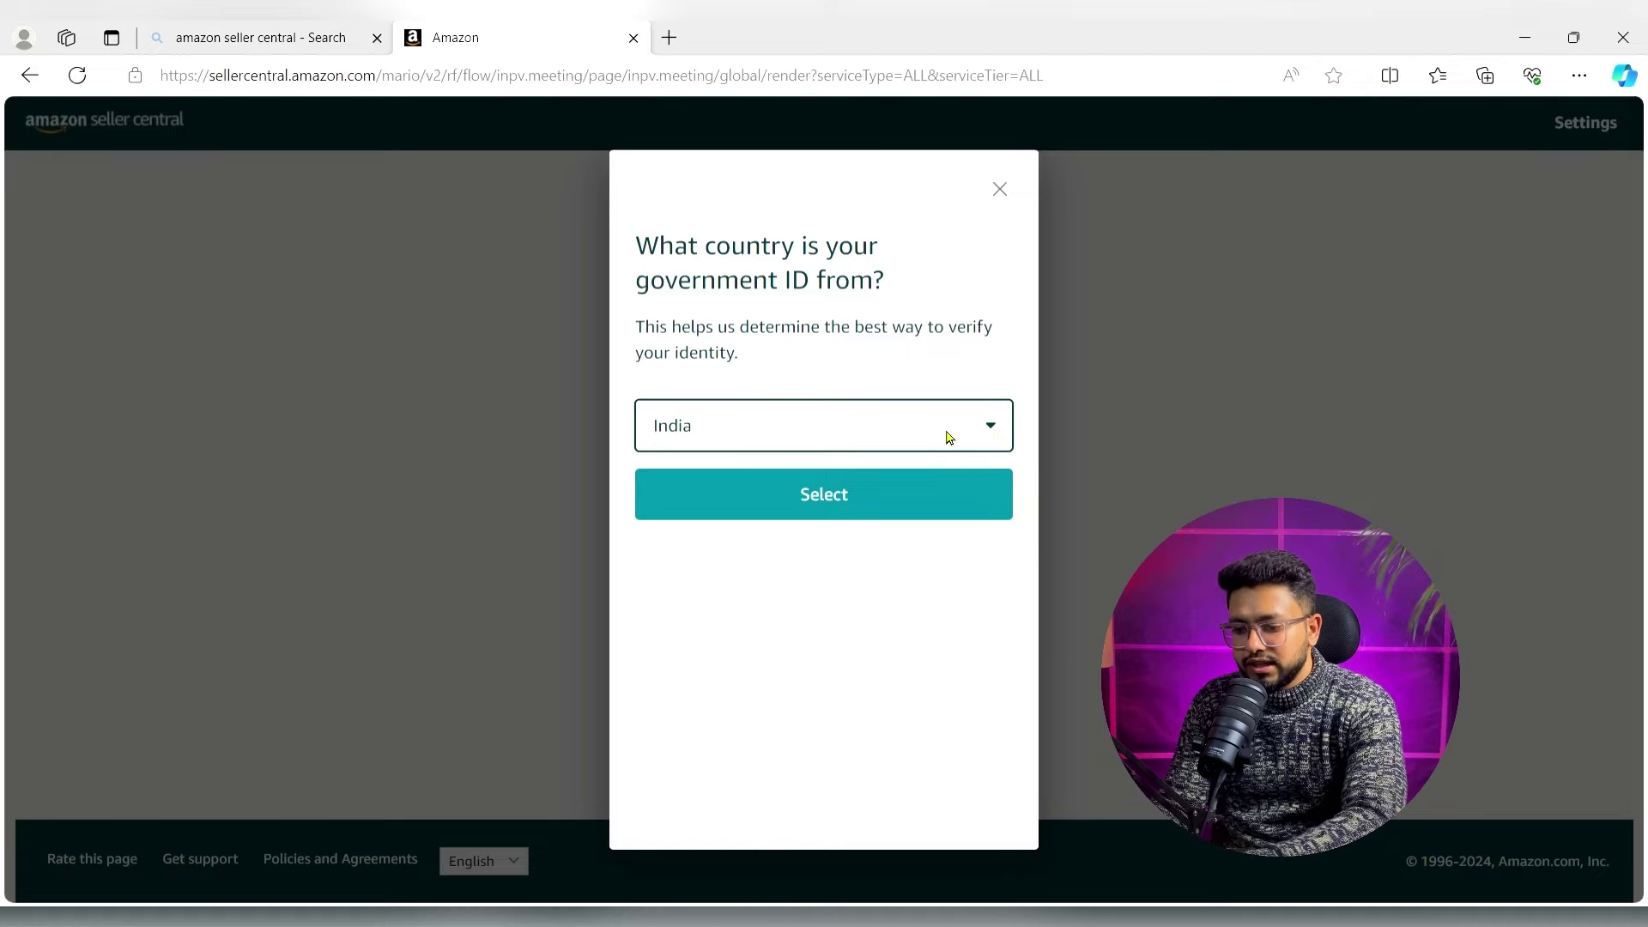
{"action": "left_click", "coordinate": [810, 483]}
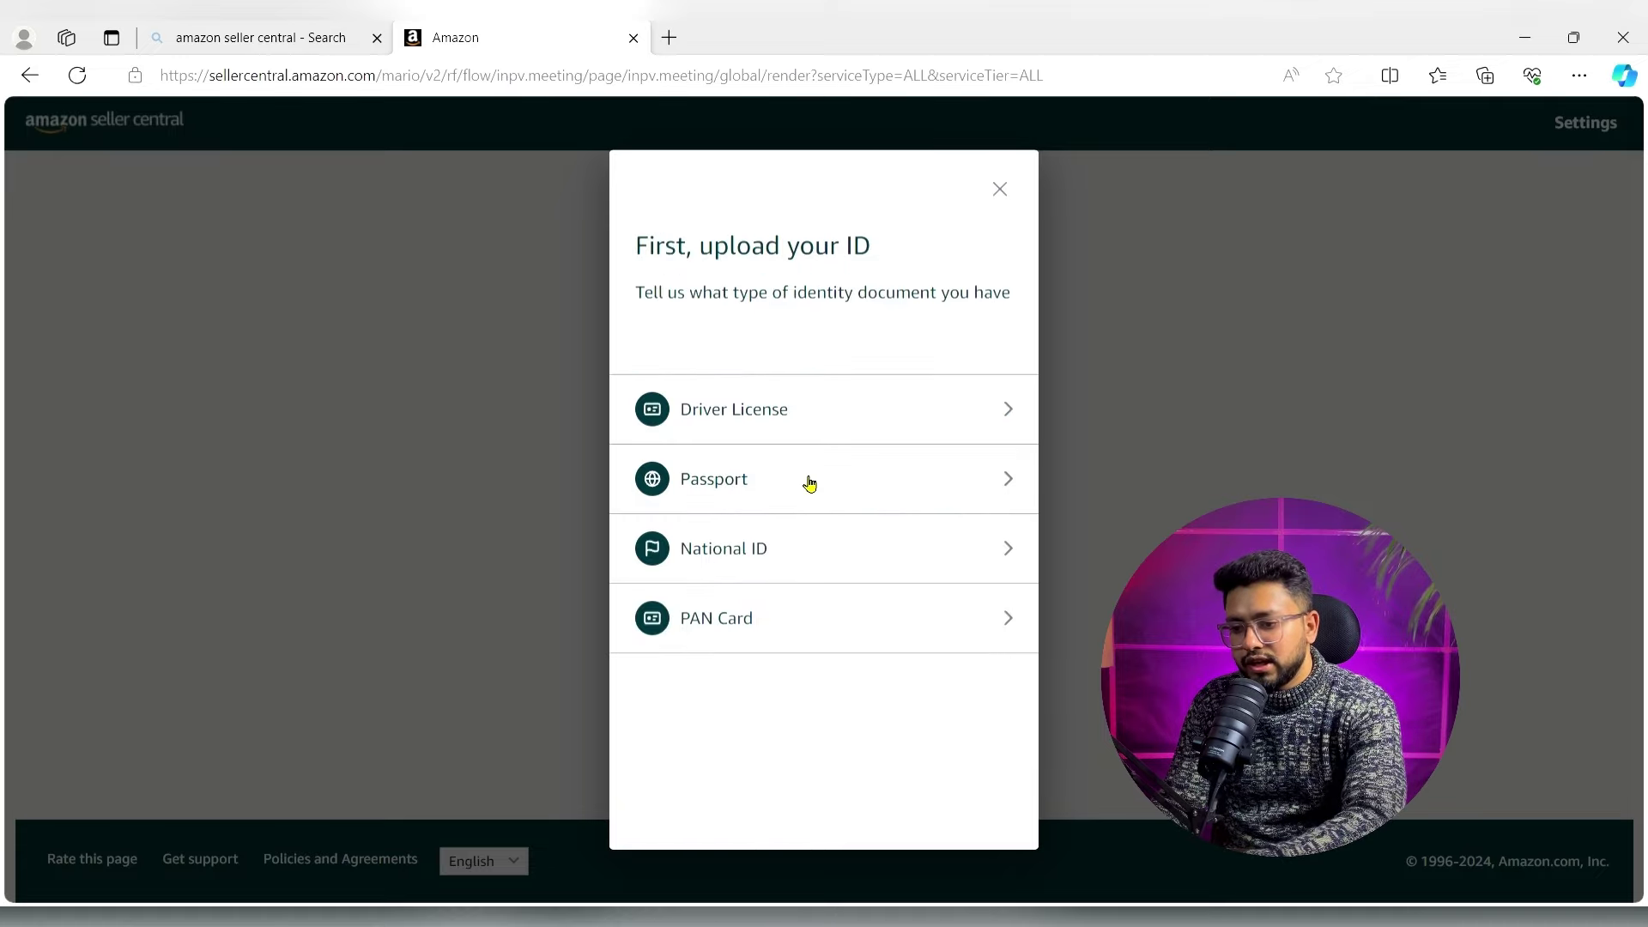
{"action": "left_click", "coordinate": [1017, 551]}
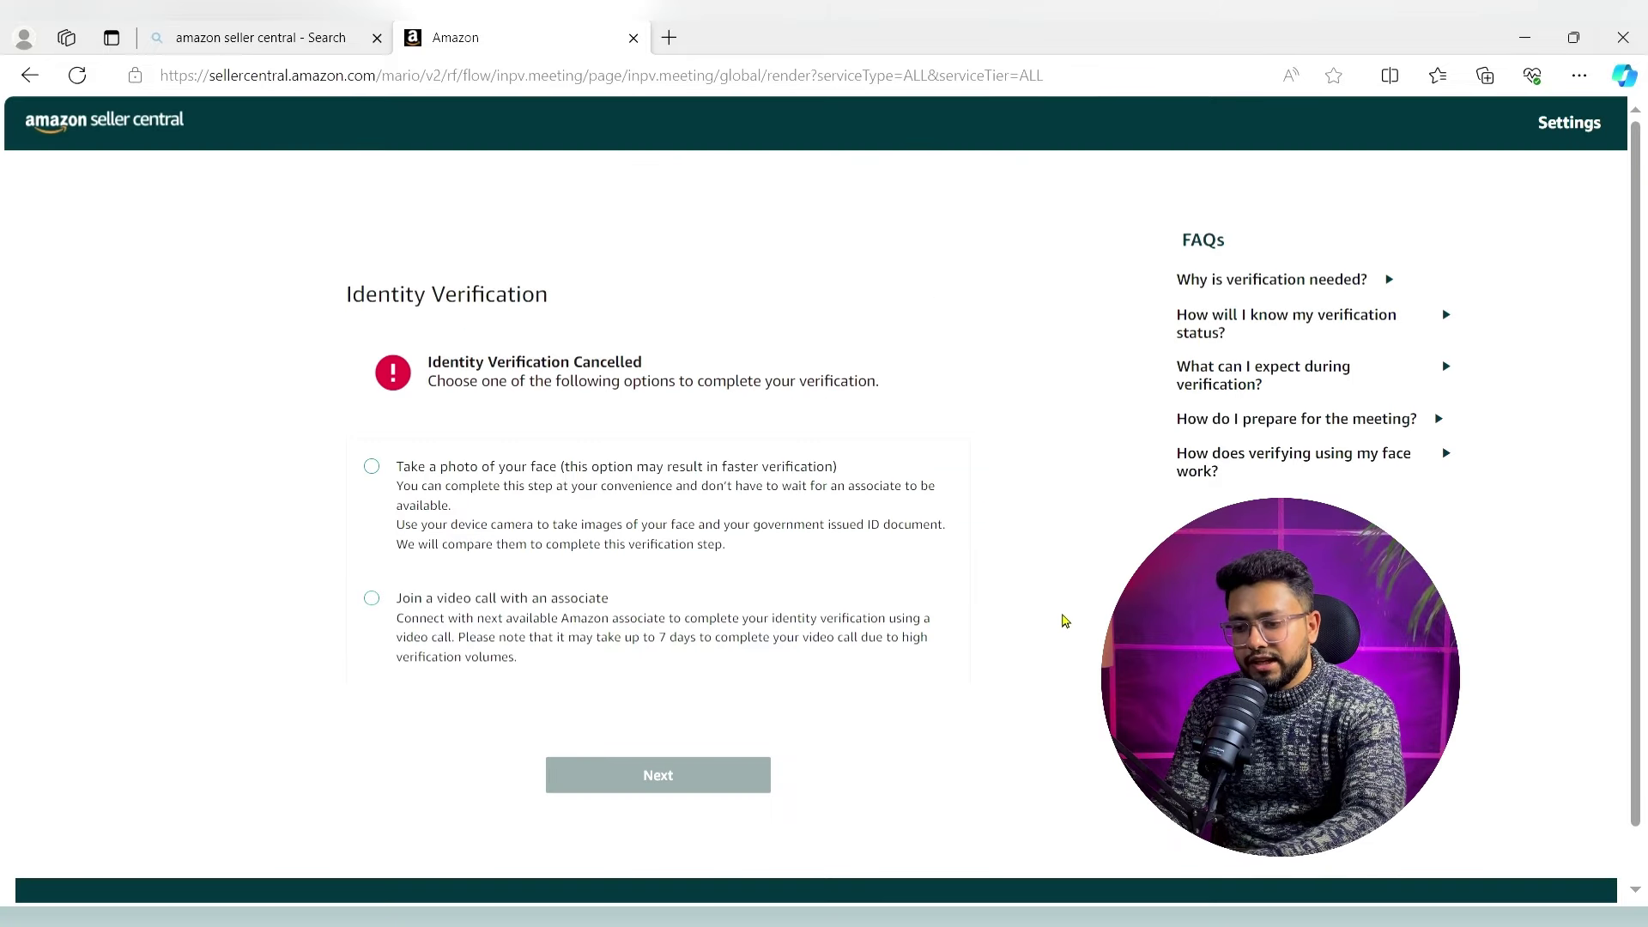
- Choose to verify identity by joining a video call with an associate, and continue to the appointment scheduling
{"action": "scroll", "coordinate": [1064, 619], "scroll_direction": "down", "scroll_amount": 1}
{"action": "scroll", "coordinate": [1064, 620], "scroll_direction": "up", "scroll_amount": 1}
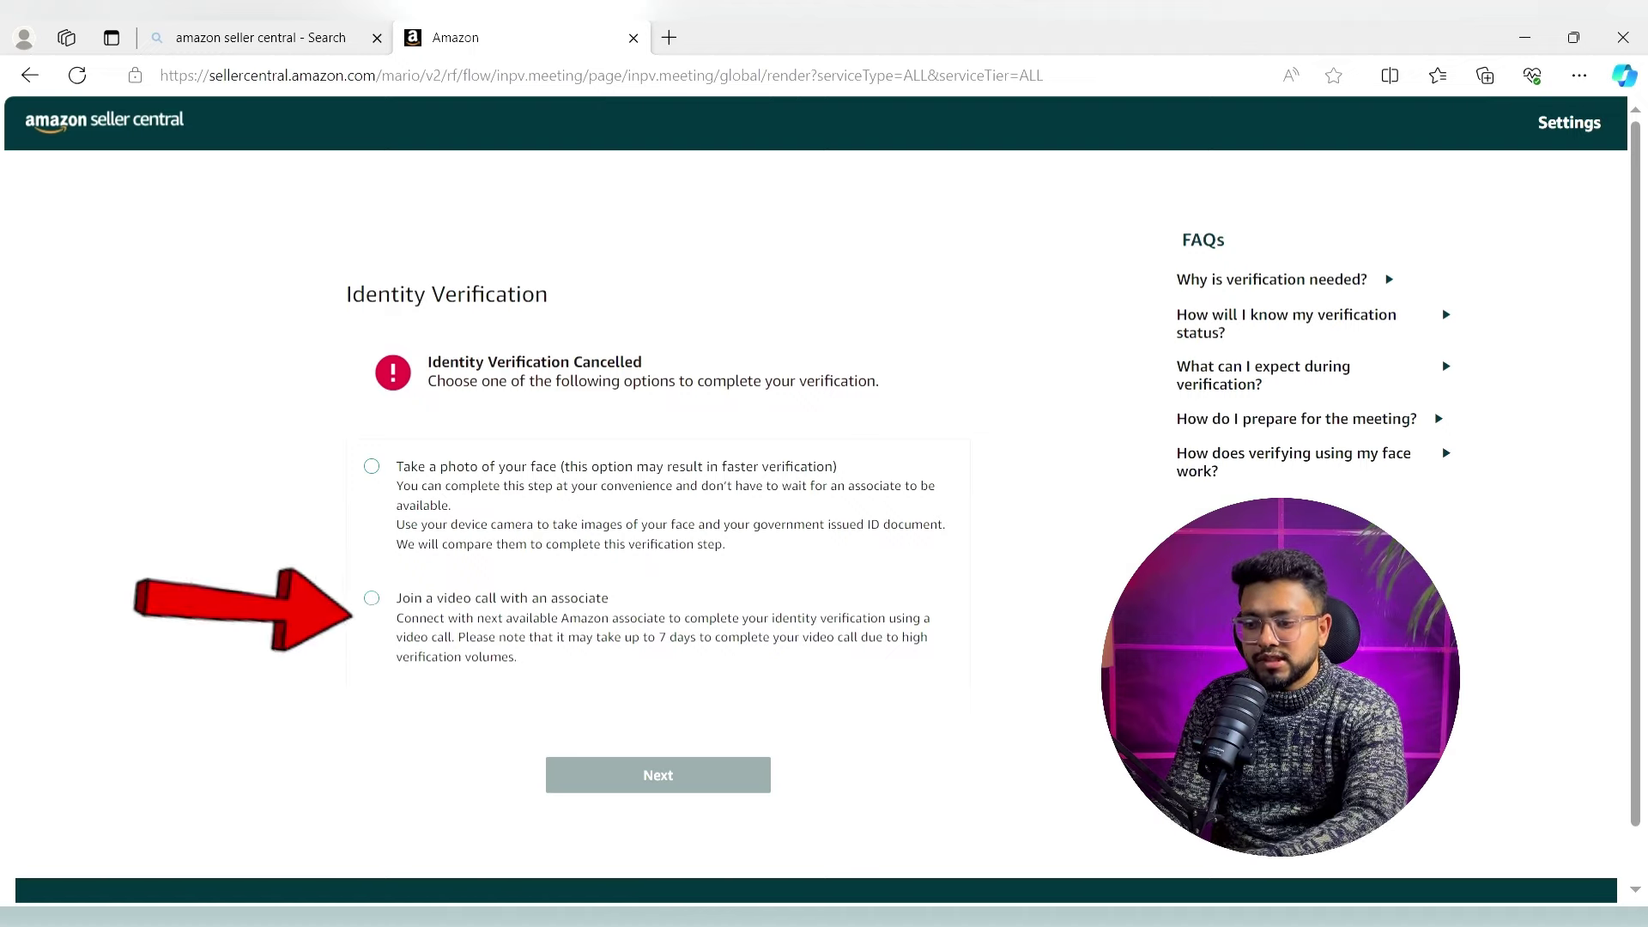
{"action": "left_click", "coordinate": [371, 598]}
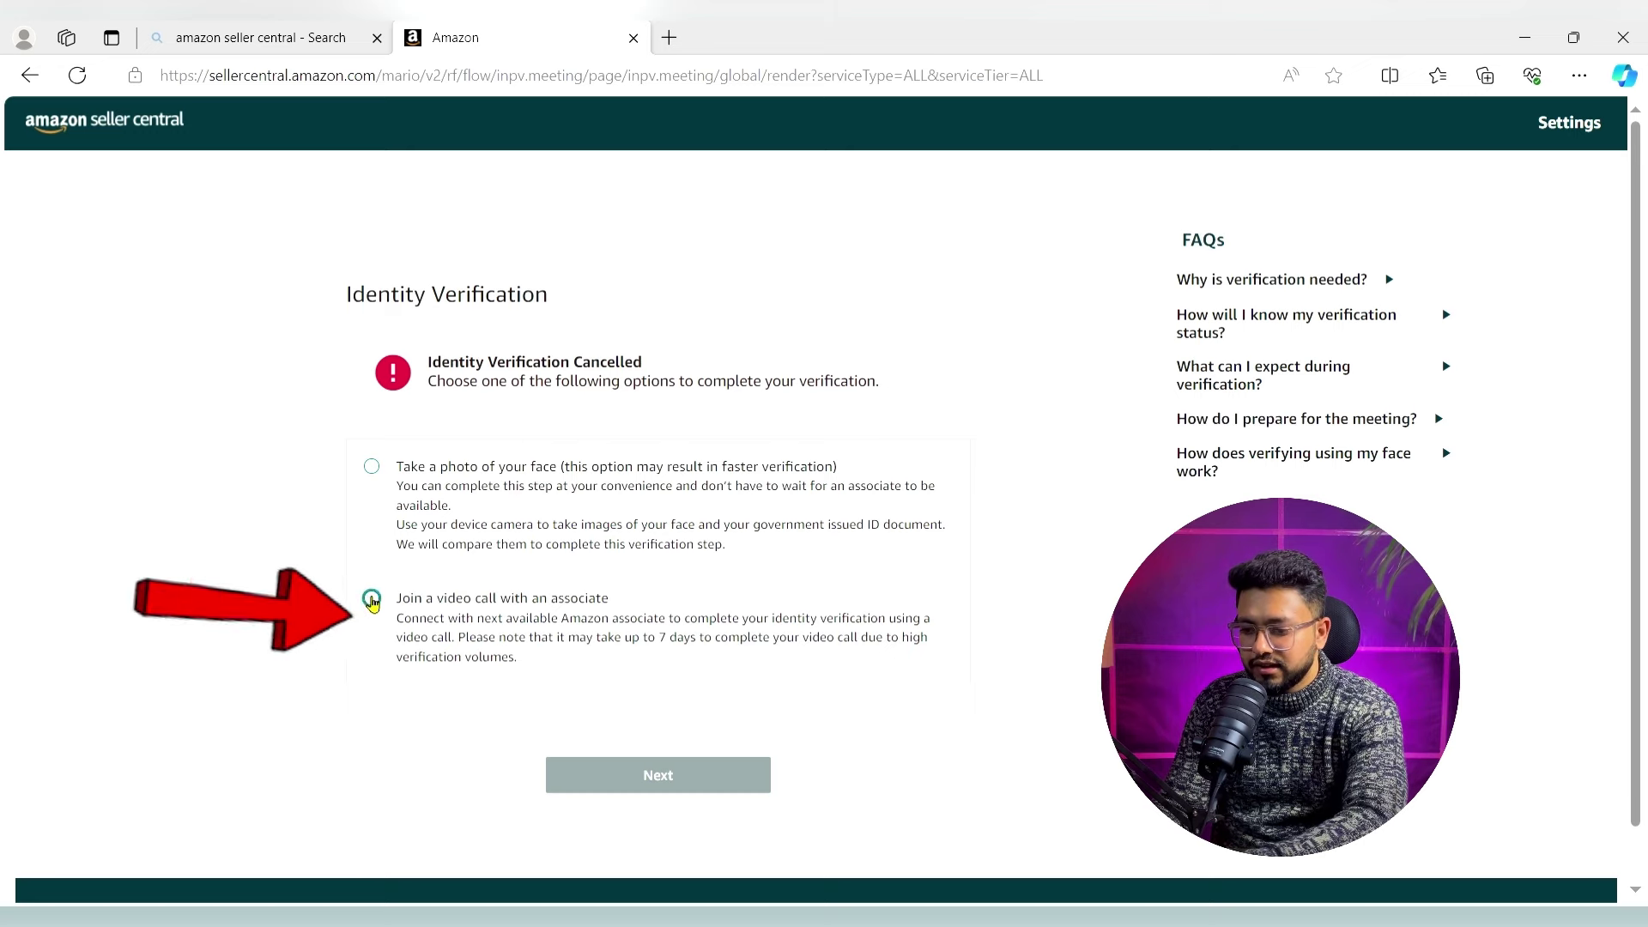
{"action": "left_click", "coordinate": [580, 787]}
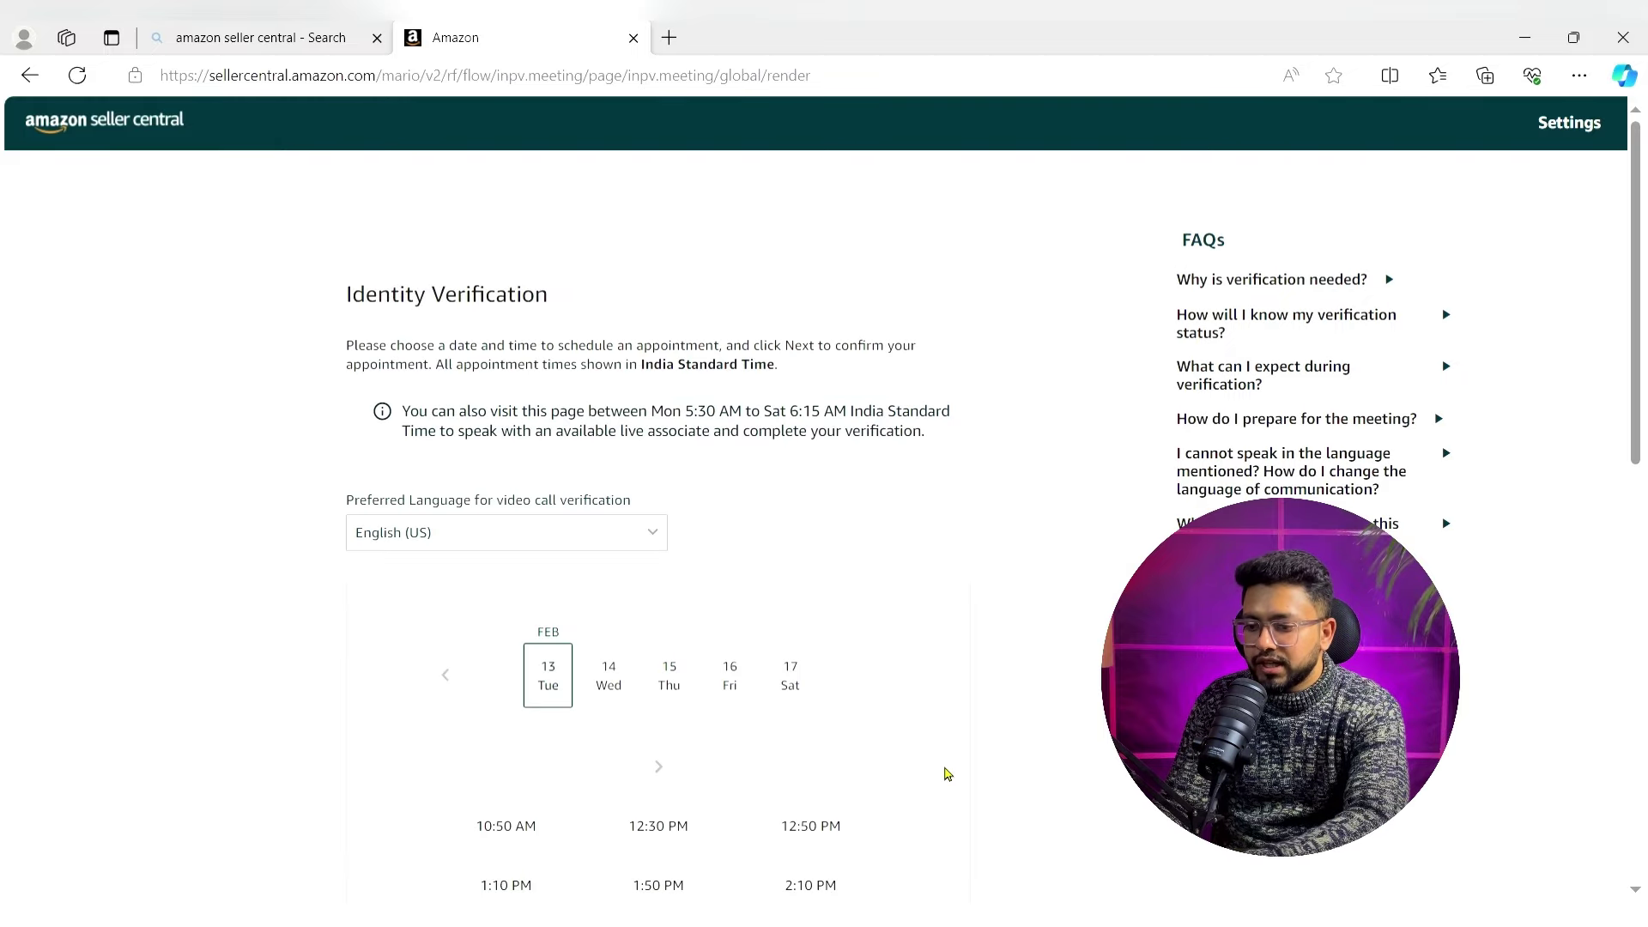
- Select Thursday, February 15 at 8:30 AM for the video call appointment
{"action": "scroll", "coordinate": [951, 745], "scroll_direction": "down", "scroll_amount": 2}
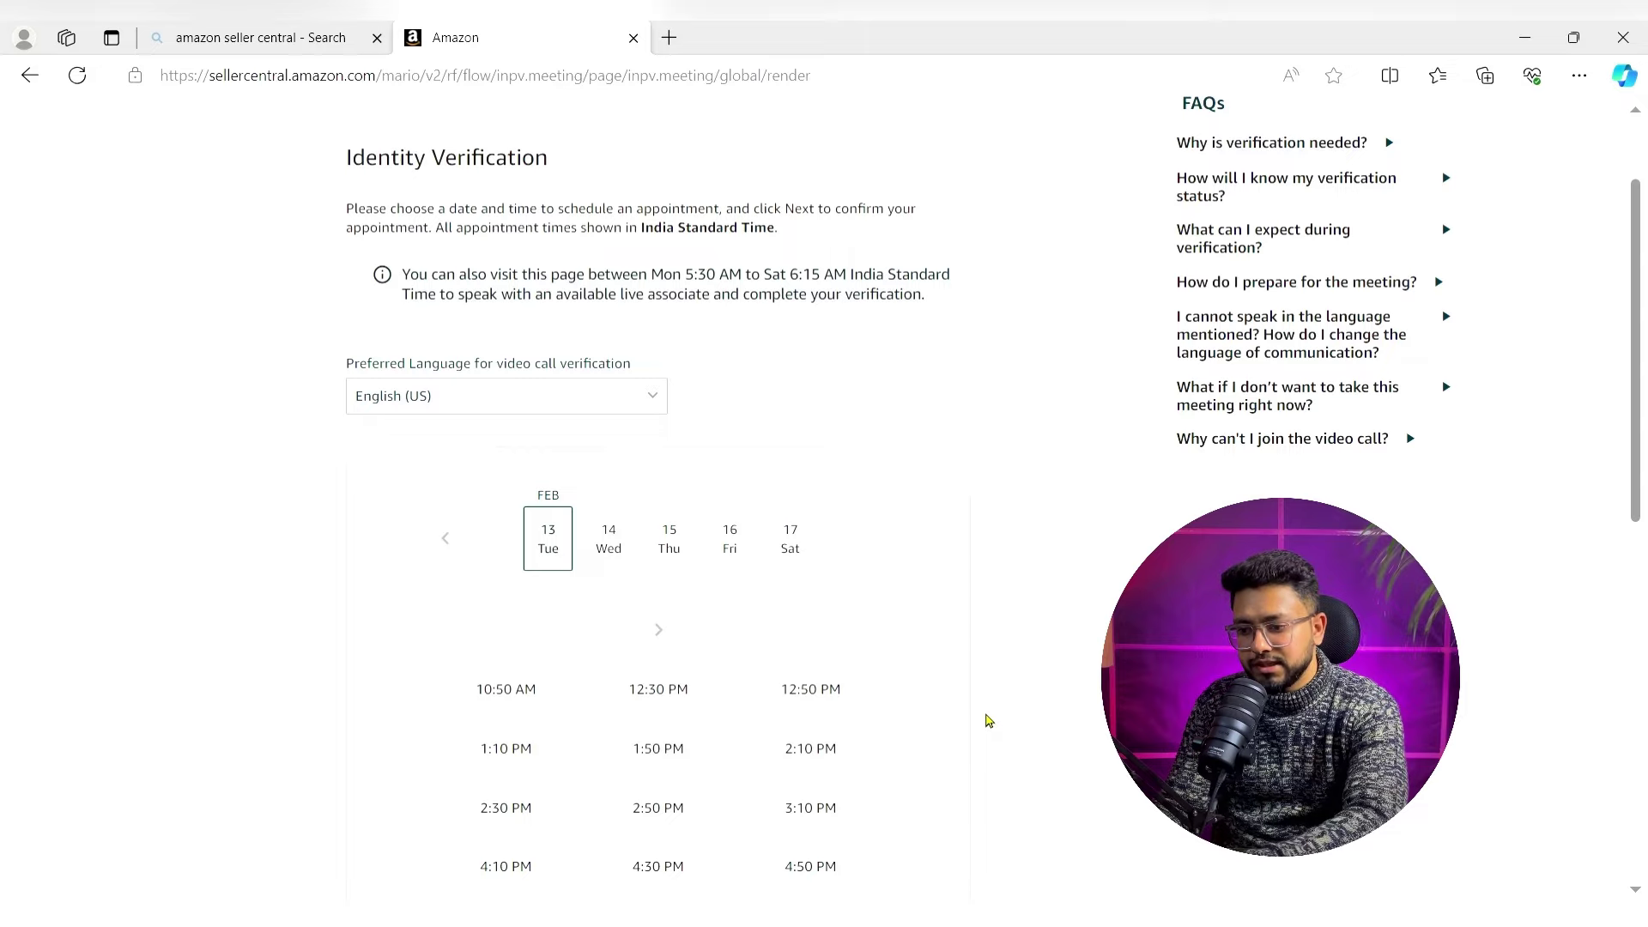
{"action": "scroll", "coordinate": [987, 721], "scroll_direction": "down", "scroll_amount": 1}
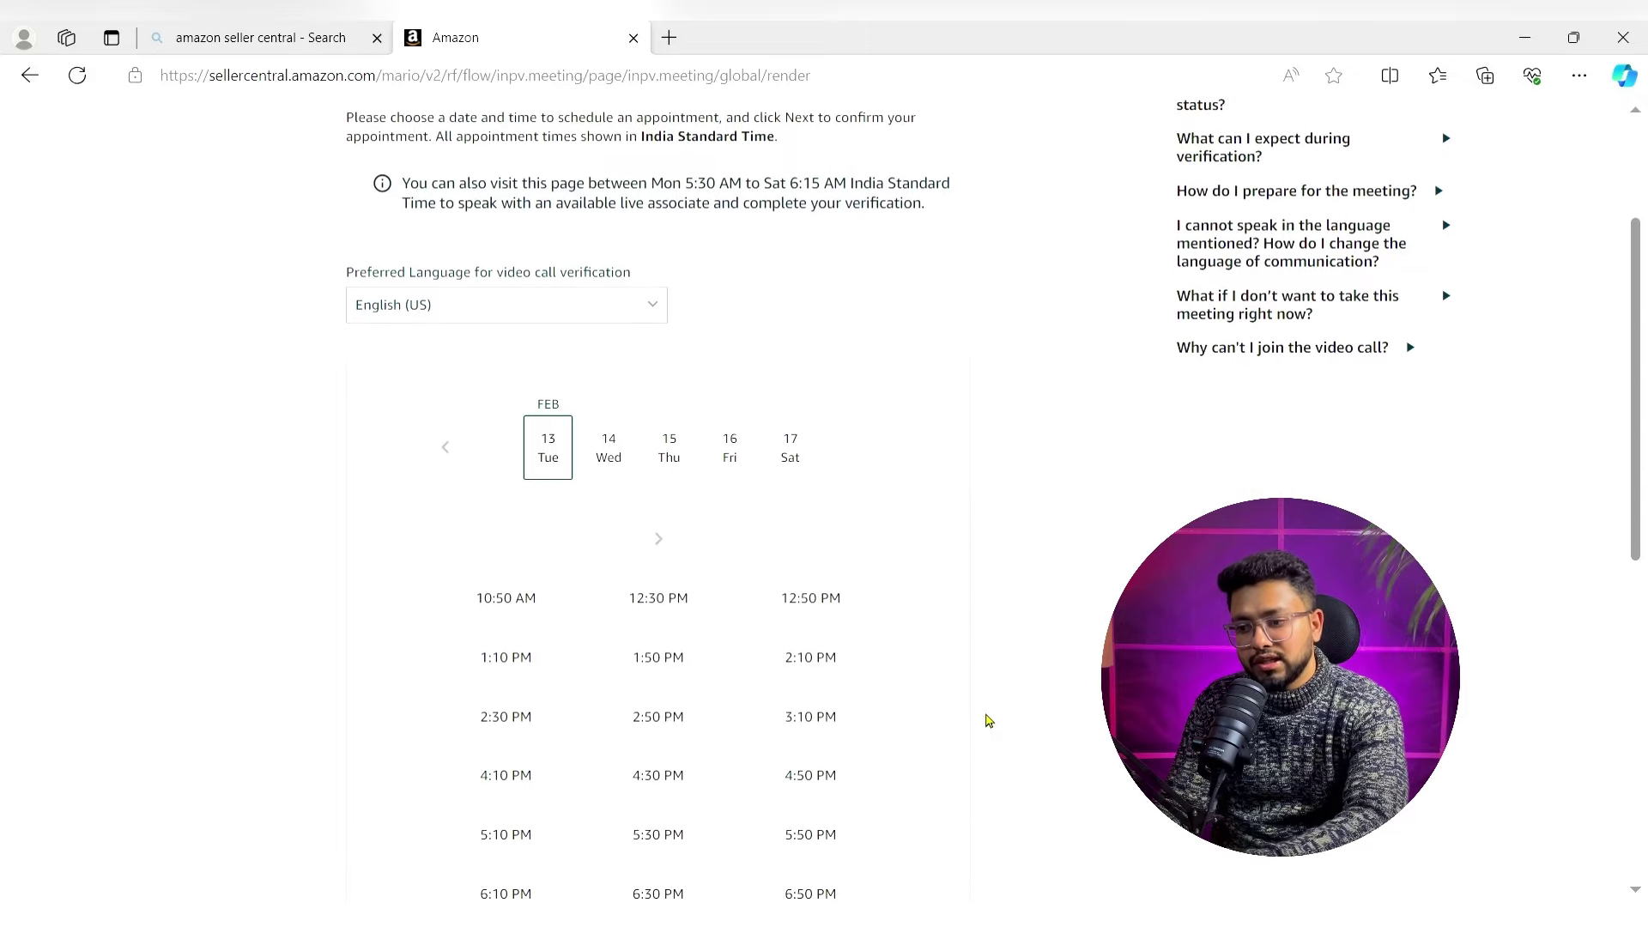
{"action": "left_click", "coordinate": [684, 464]}
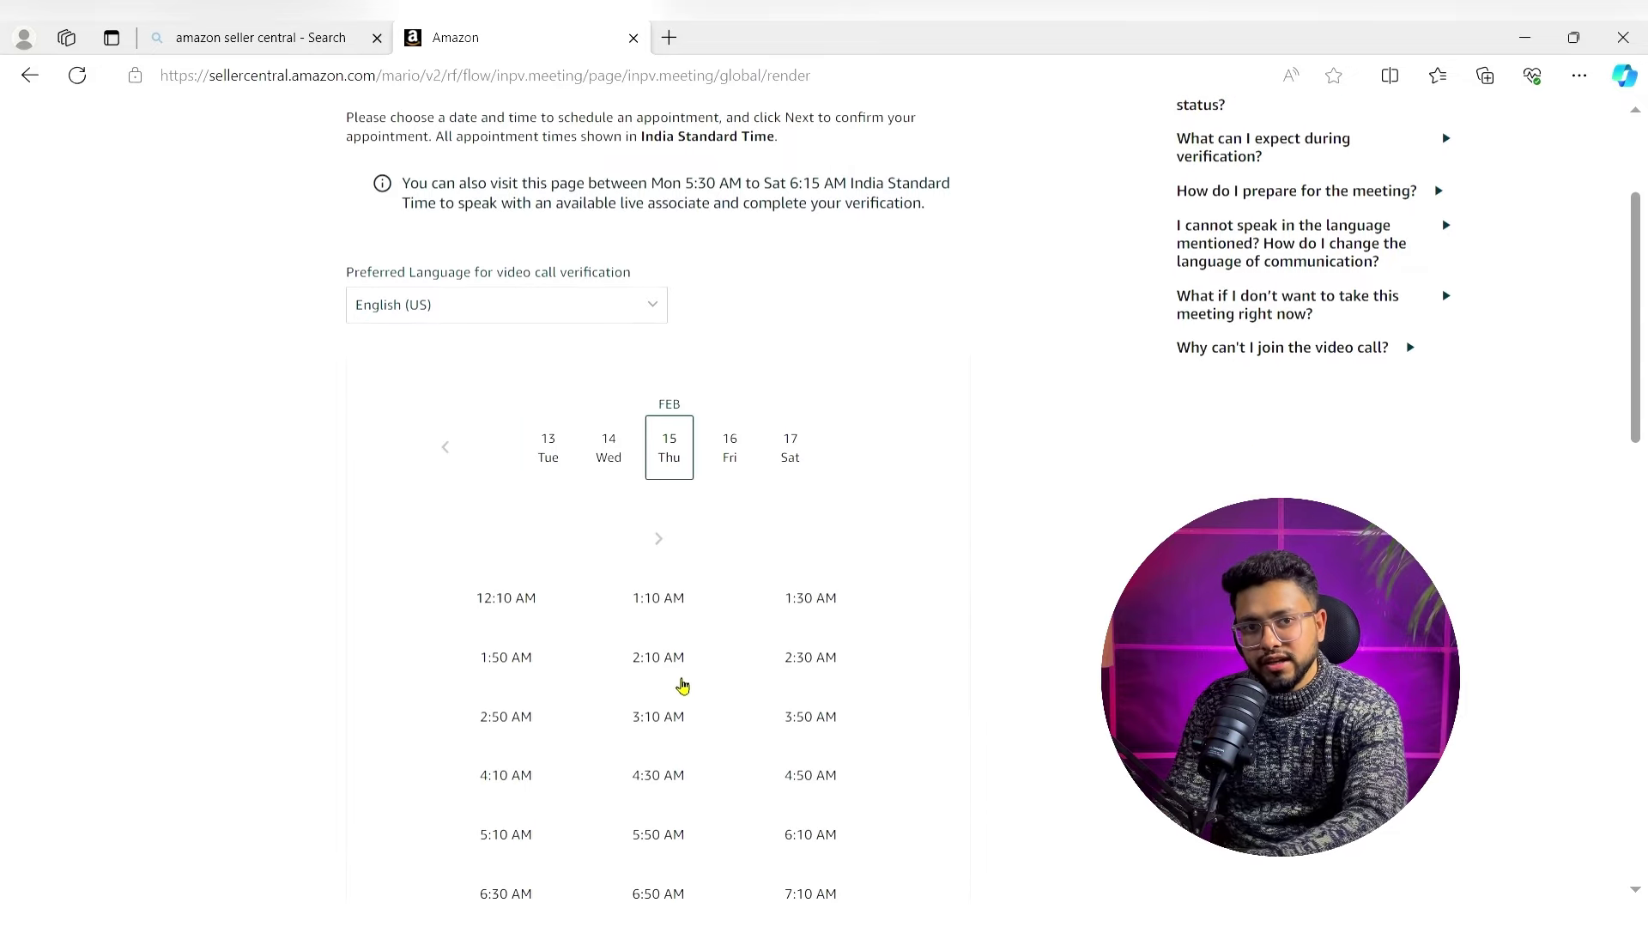
{"action": "scroll", "coordinate": [627, 794], "scroll_direction": "down", "scroll_amount": 1}
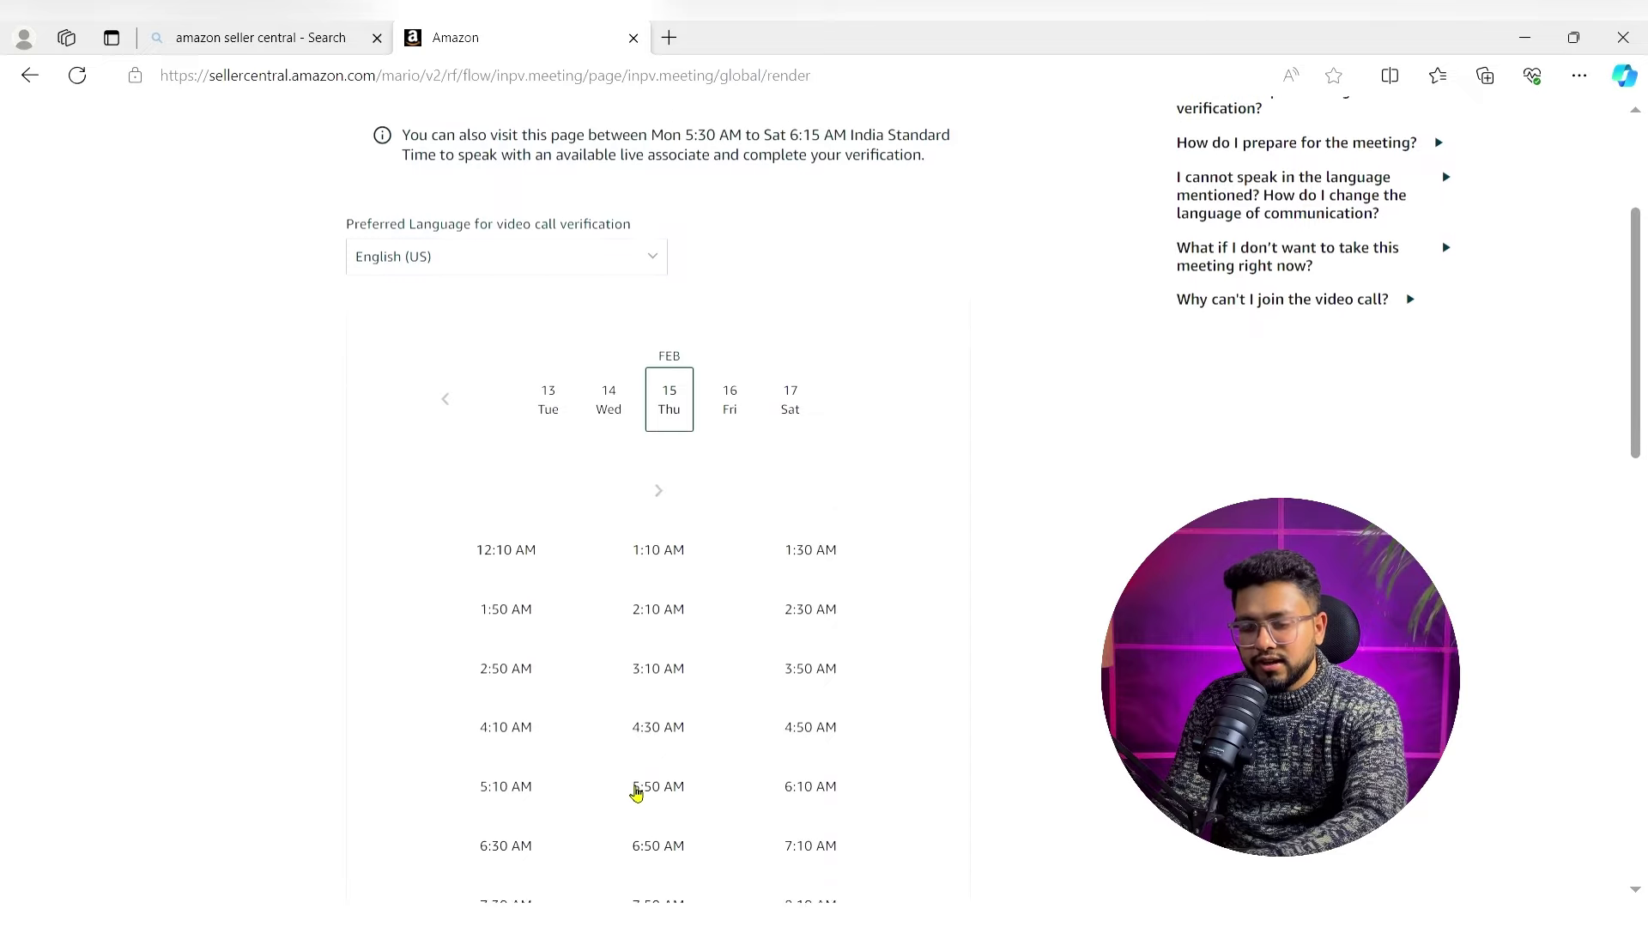
{"action": "scroll", "coordinate": [655, 809], "scroll_direction": "down", "scroll_amount": 3}
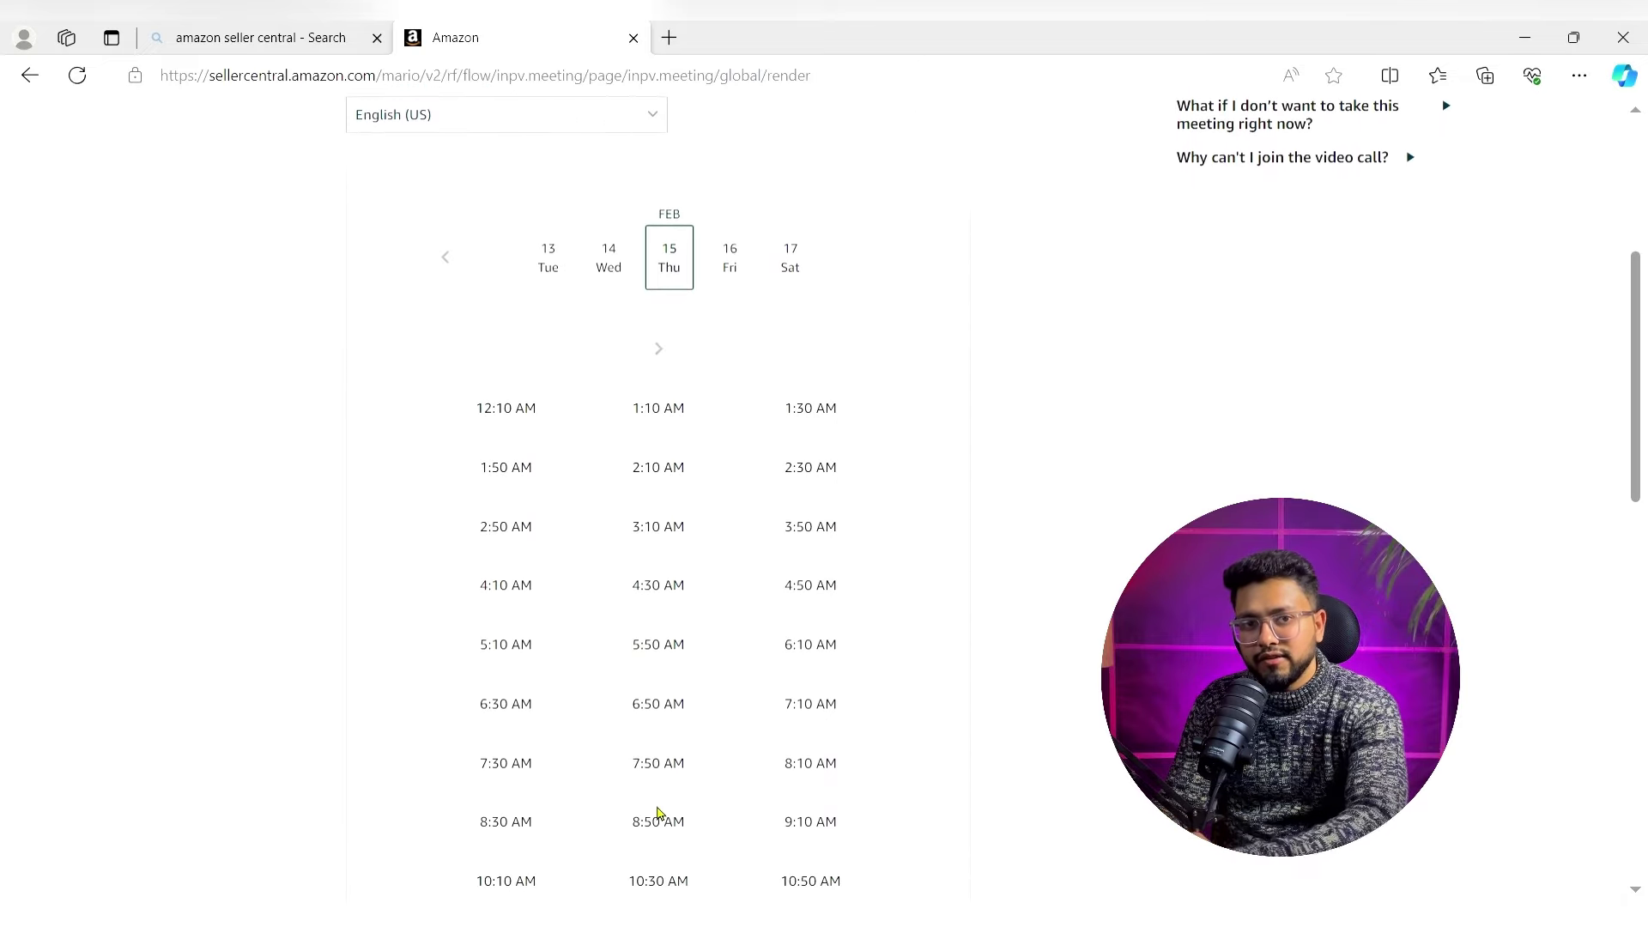
{"action": "left_click", "coordinate": [539, 769]}
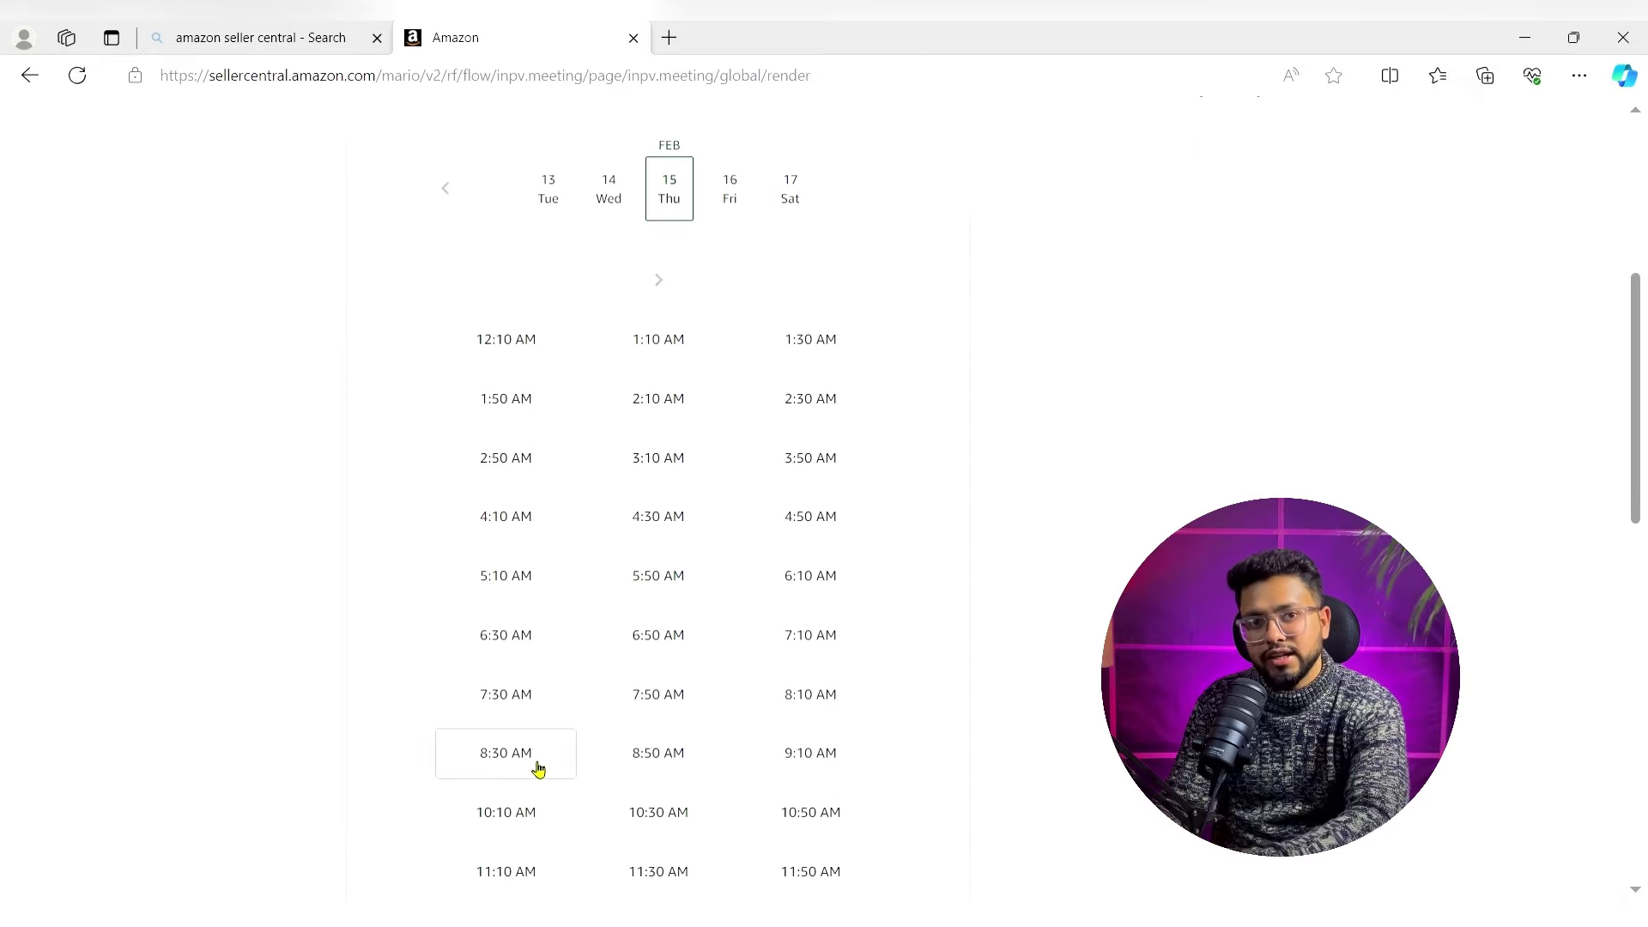
- Confirm that the submitted documents are in English or notarized English translations, and submit the appointment
{"action": "scroll", "coordinate": [965, 682], "scroll_direction": "down", "scroll_amount": 15}
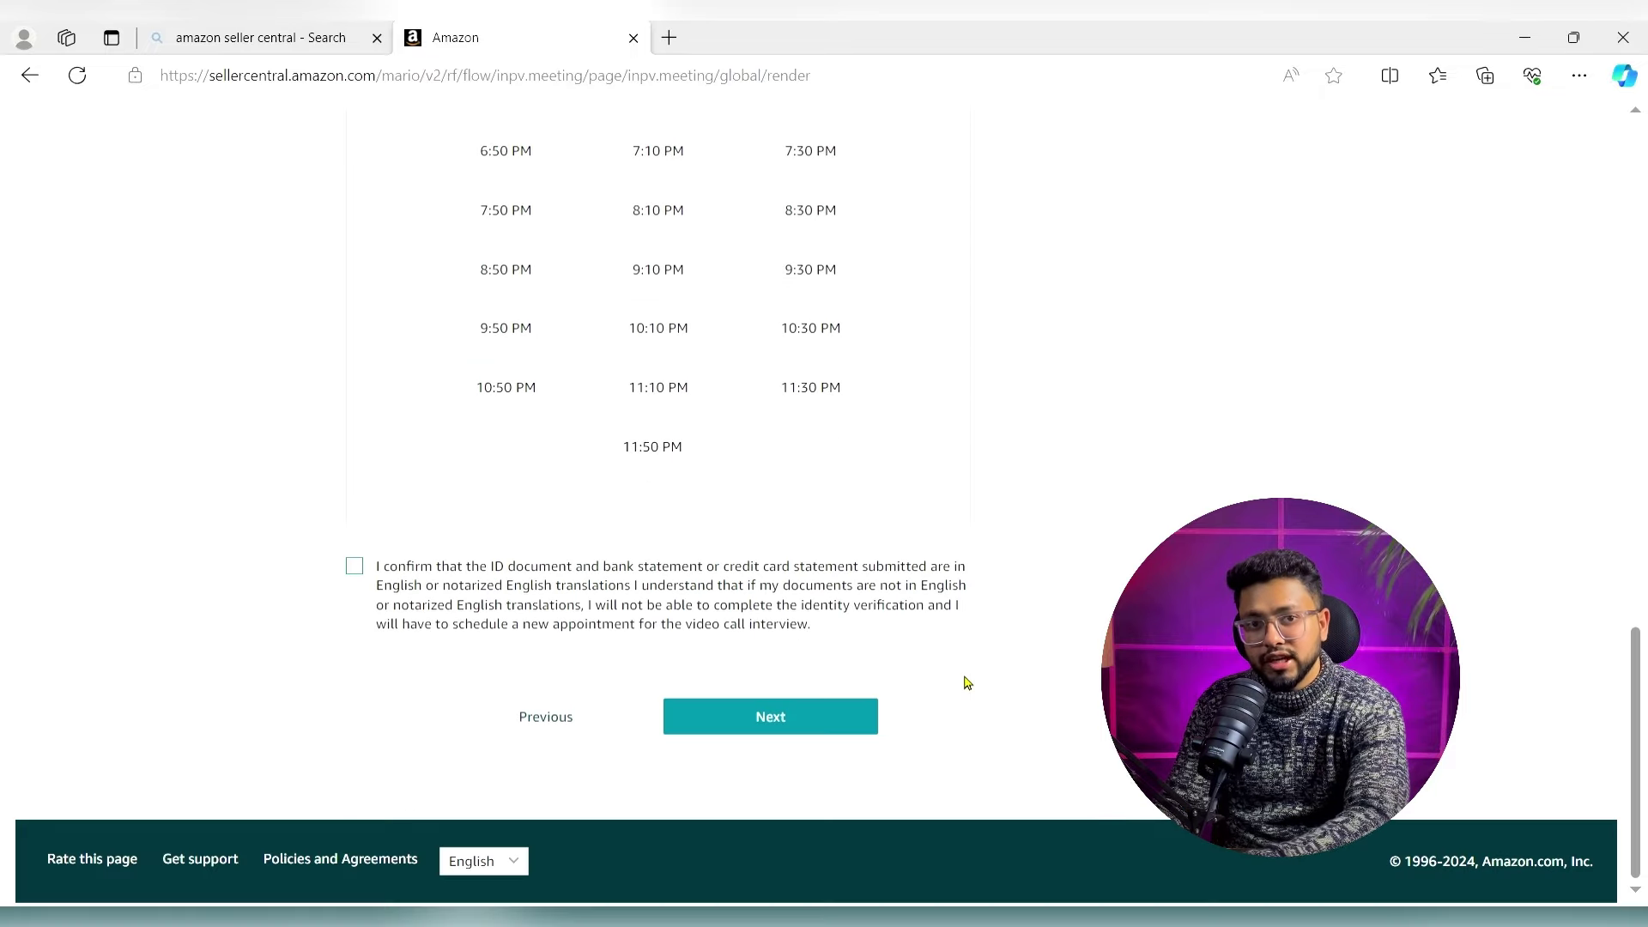
{"action": "left_click", "coordinate": [355, 566]}
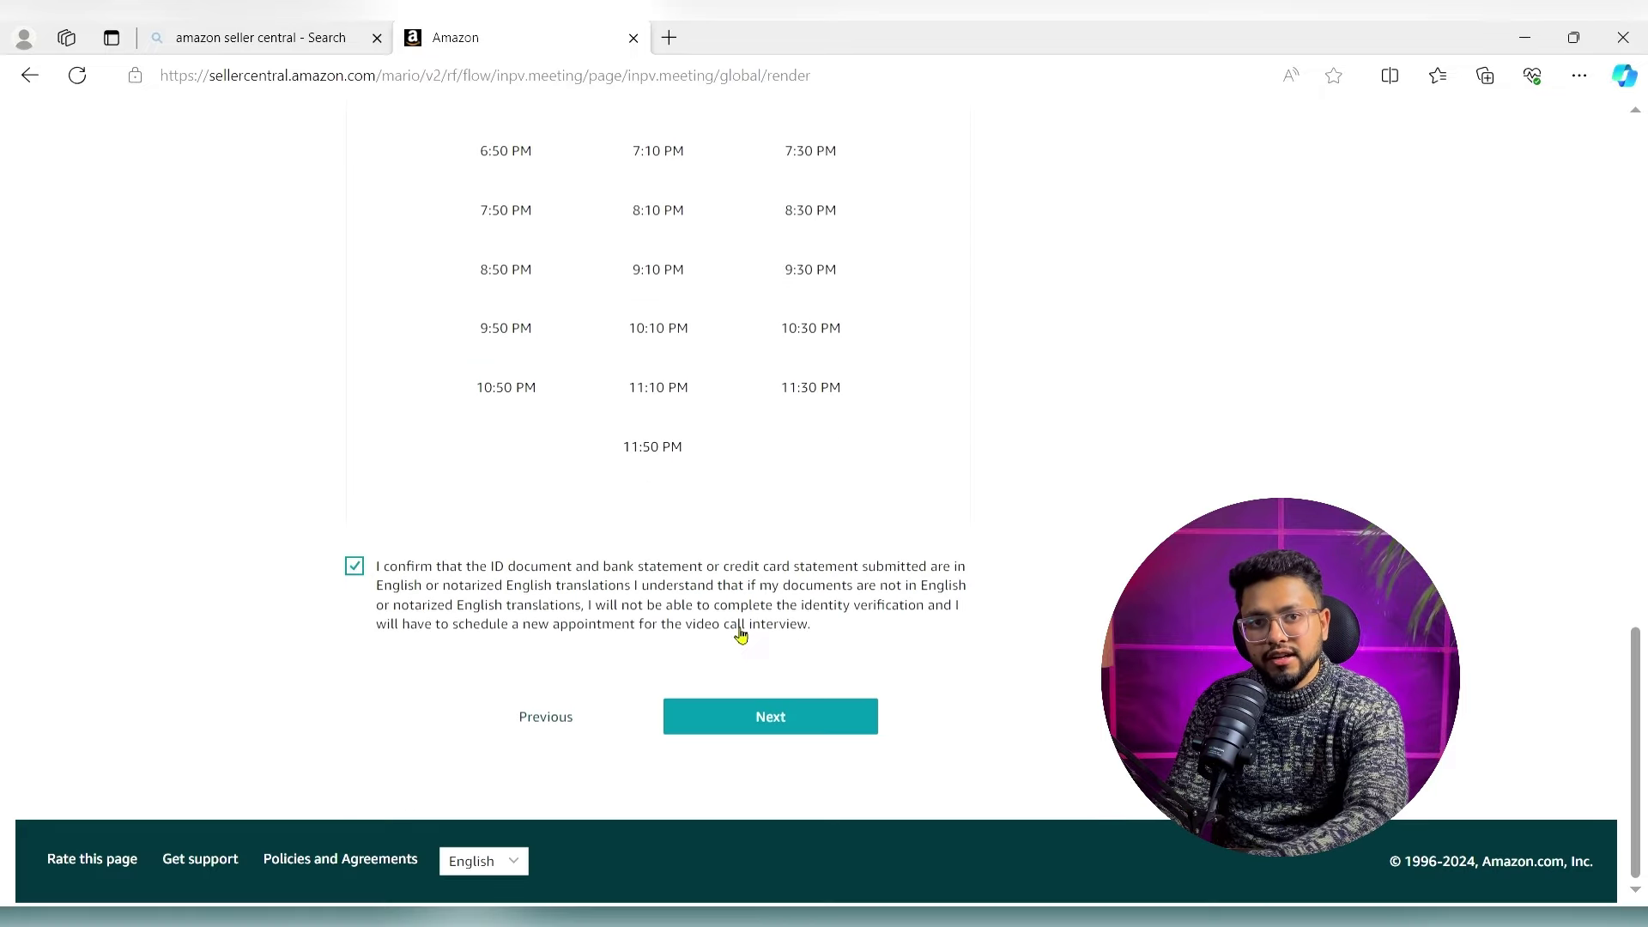
{"action": "left_click", "coordinate": [856, 732]}
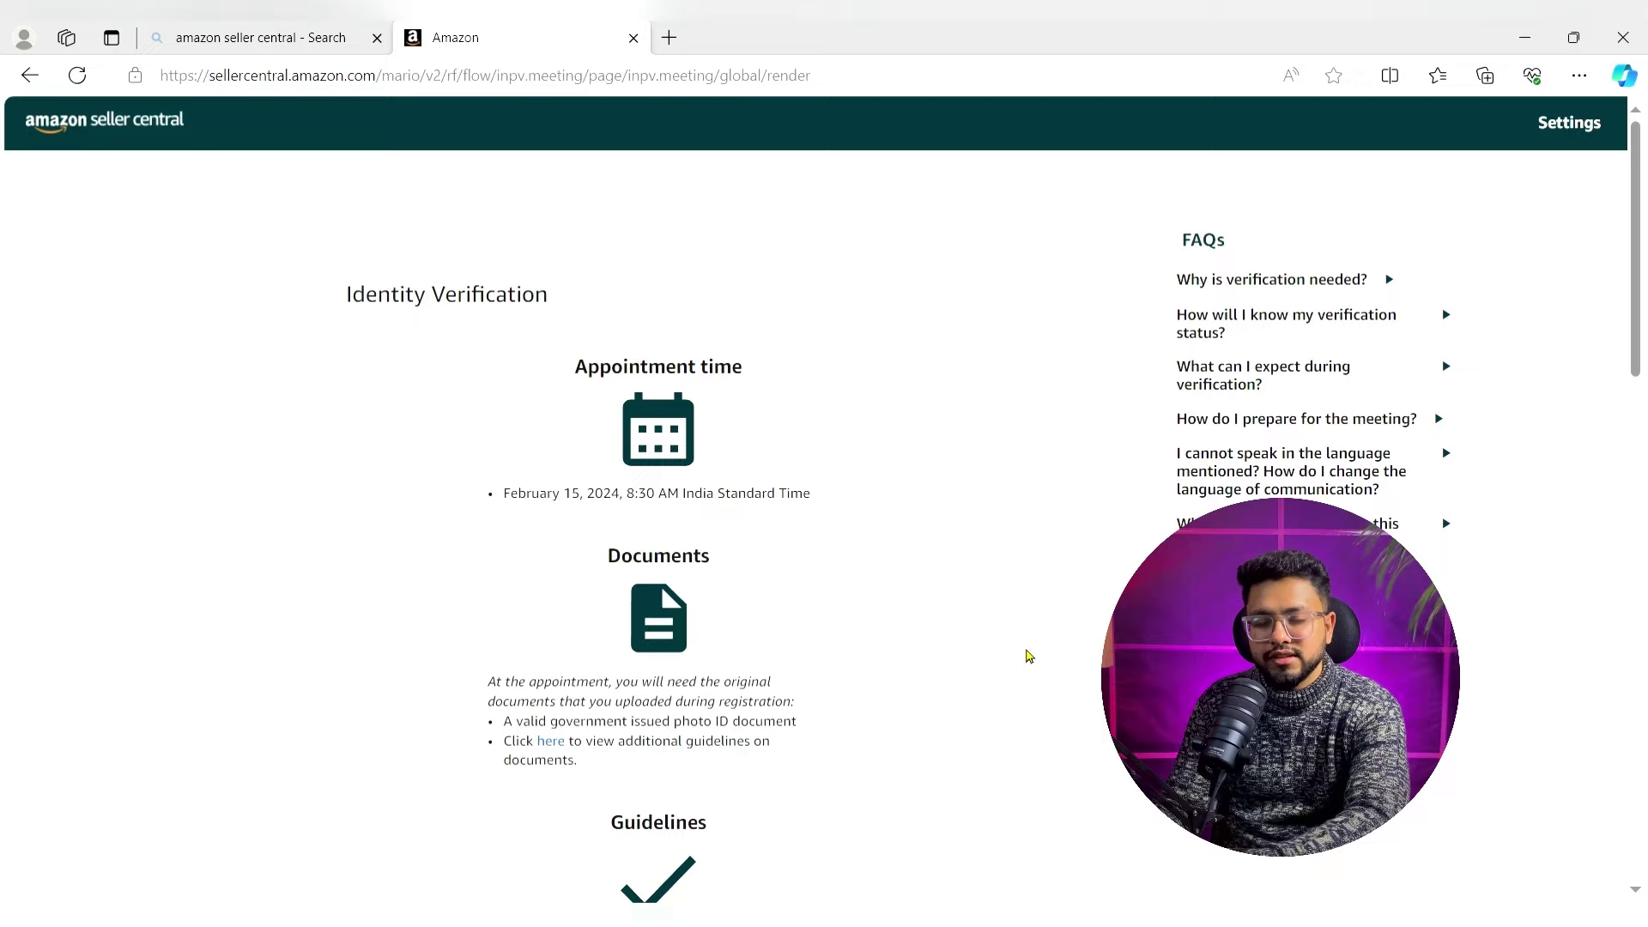
- Review the appointment time, required documents and guidelines, and acknowledge the video call notice
{"action": "scroll", "coordinate": [817, 478], "scroll_direction": "down", "scroll_amount": 4}
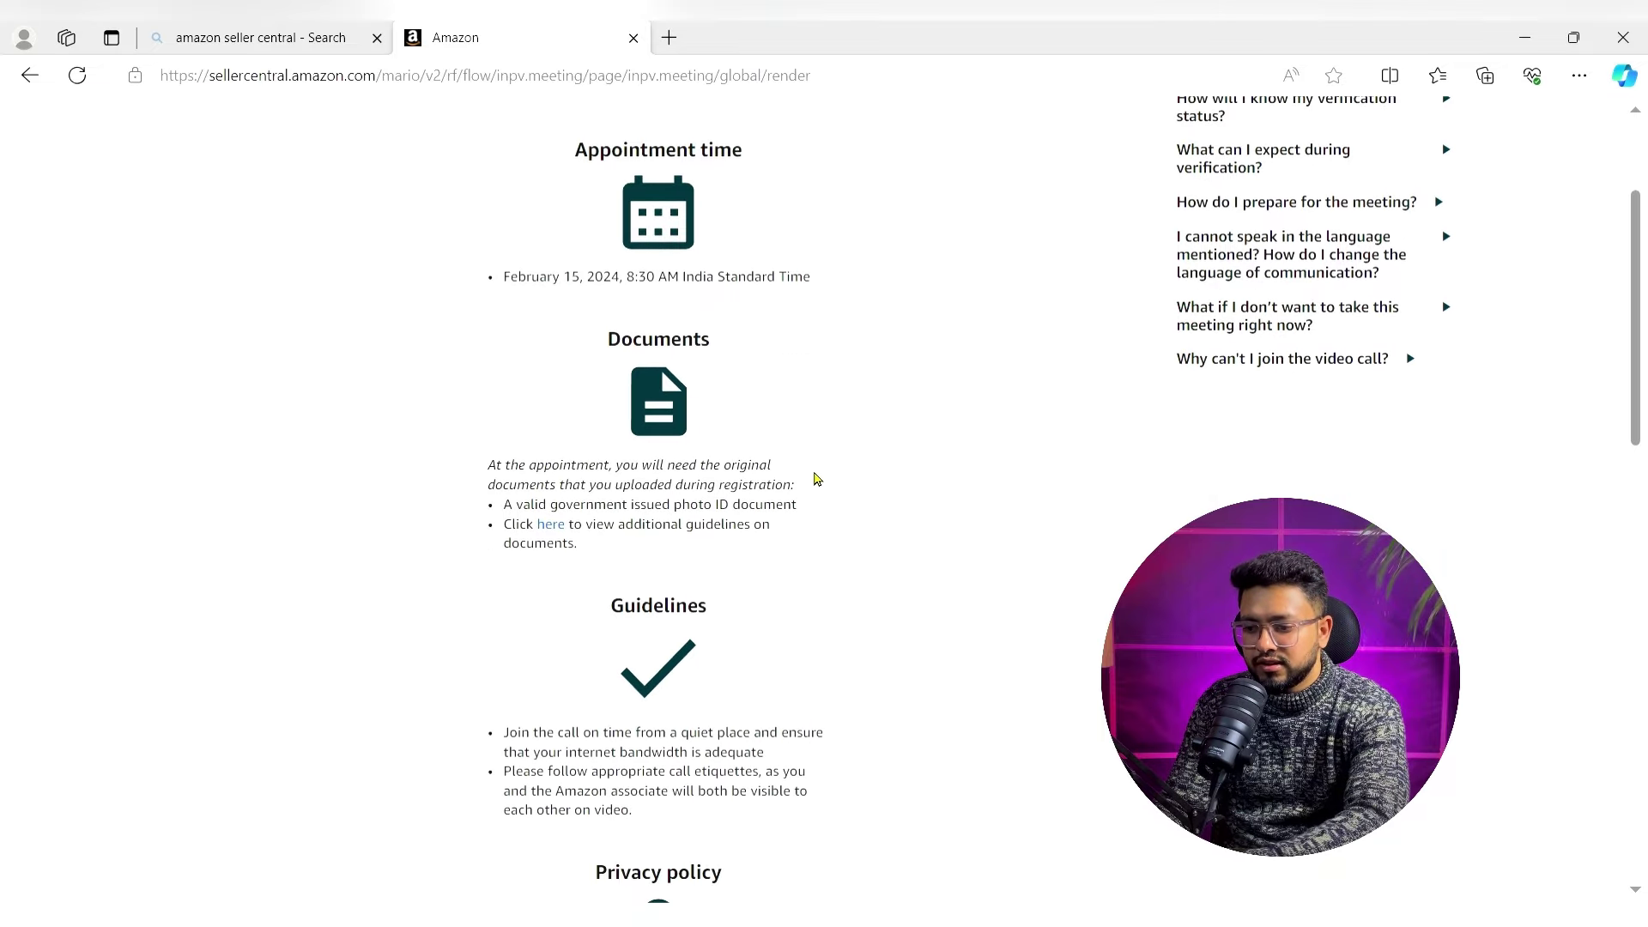
{"action": "scroll", "coordinate": [817, 479], "scroll_direction": "down", "scroll_amount": 13}
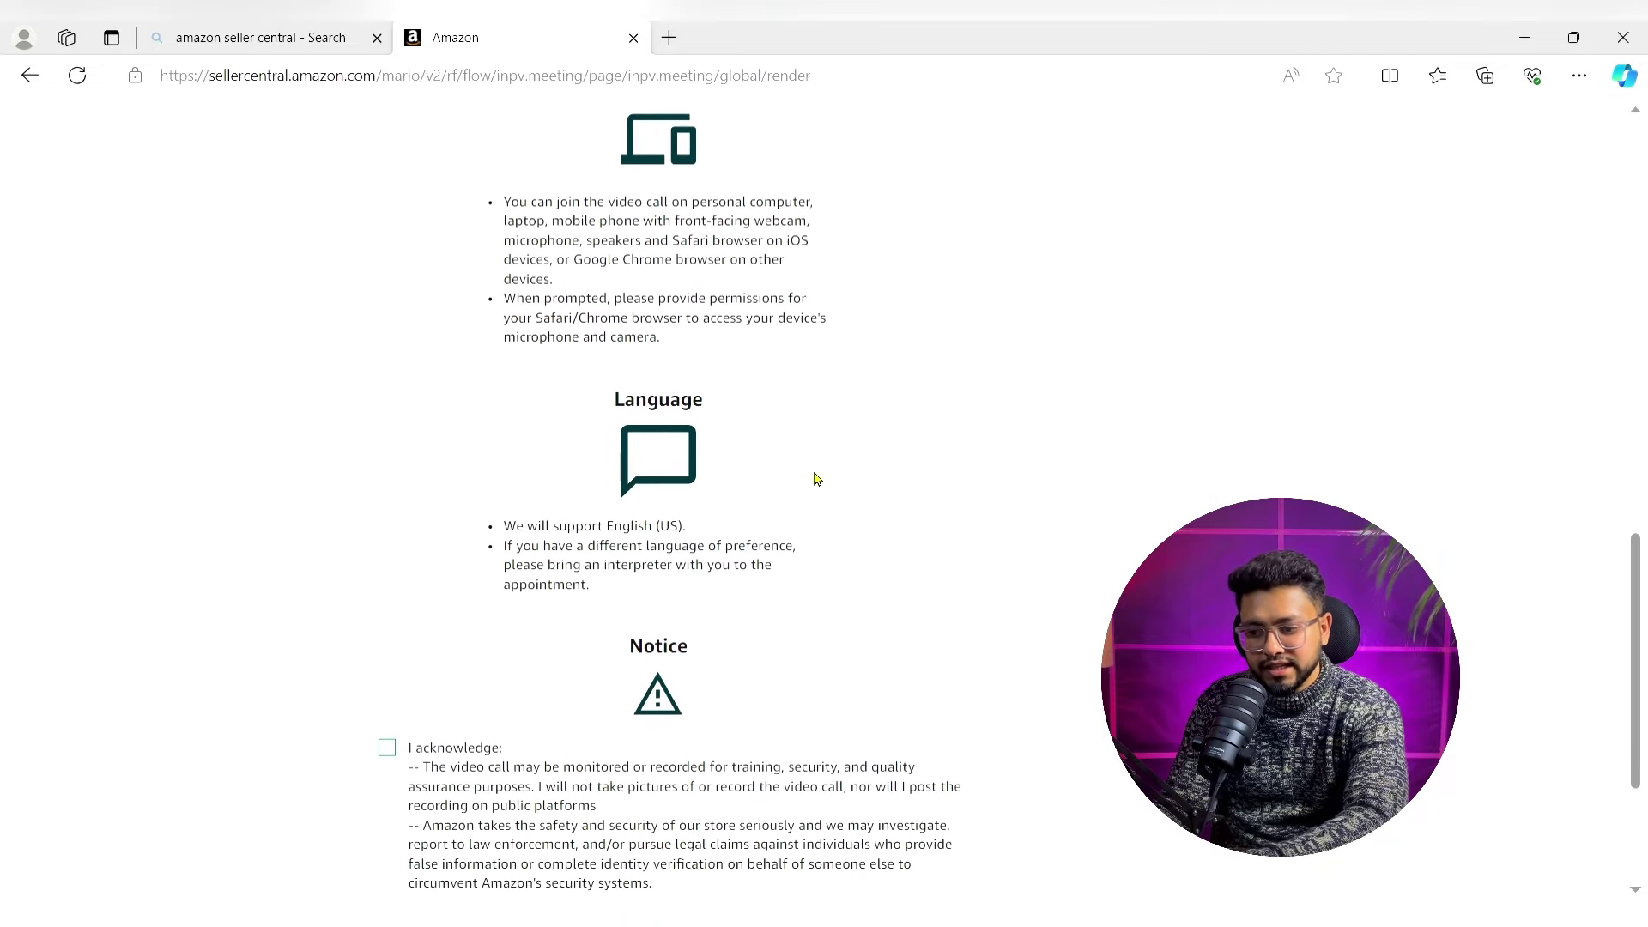
{"action": "scroll", "coordinate": [817, 478], "scroll_direction": "down", "scroll_amount": 2}
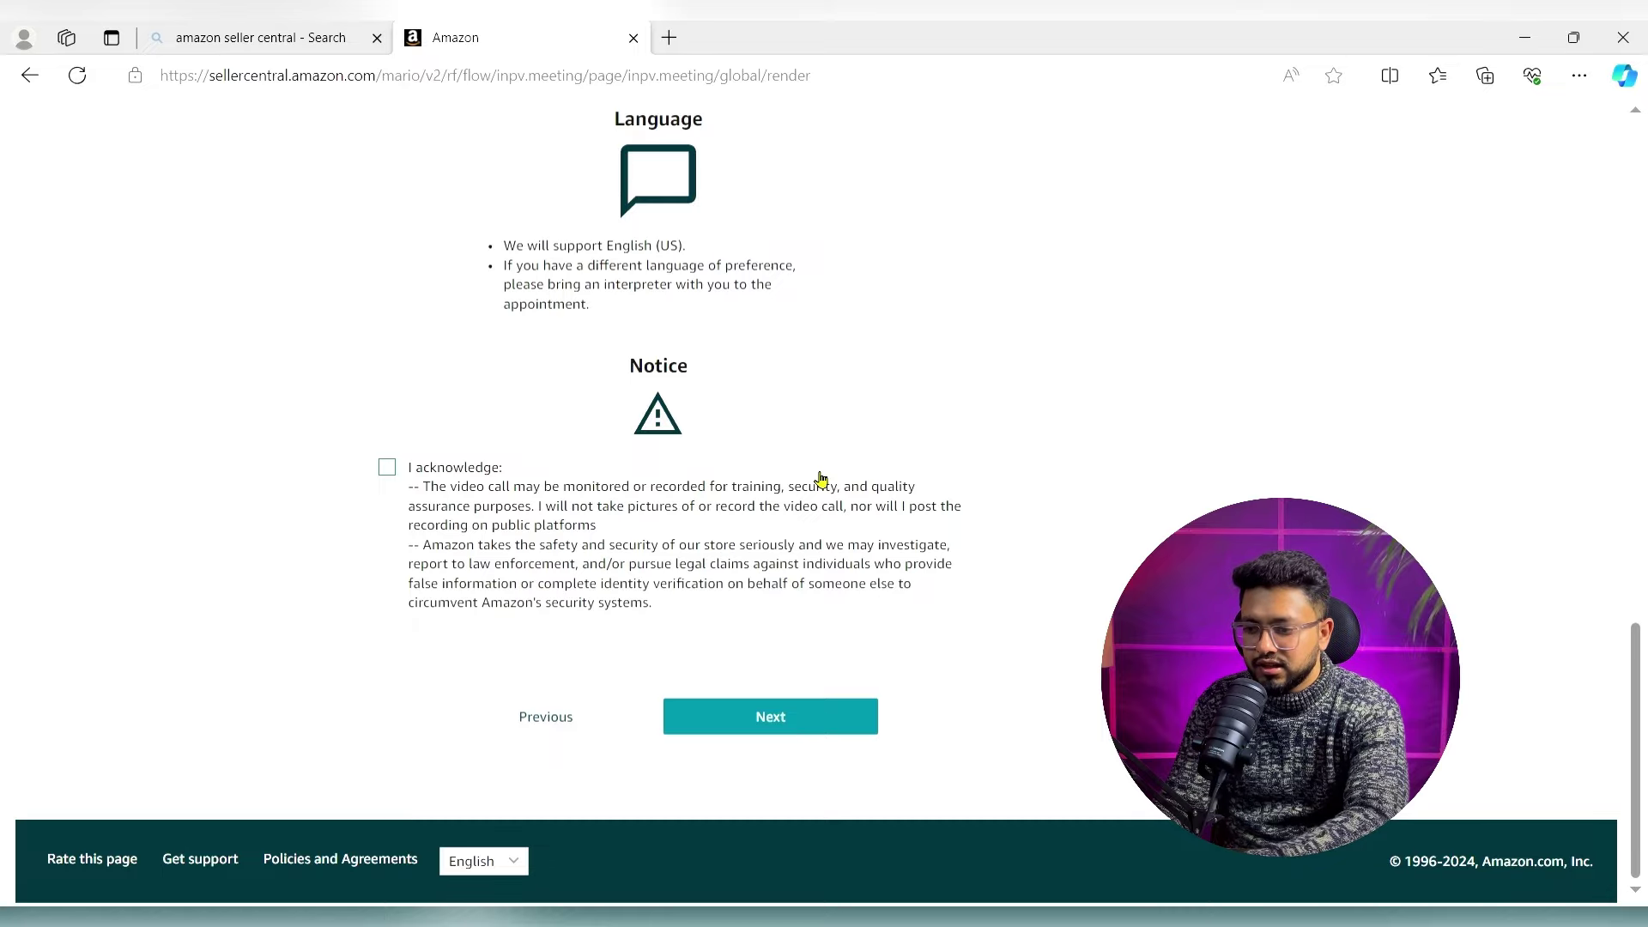
{"action": "scroll", "coordinate": [821, 479], "scroll_direction": "up", "scroll_amount": 20}
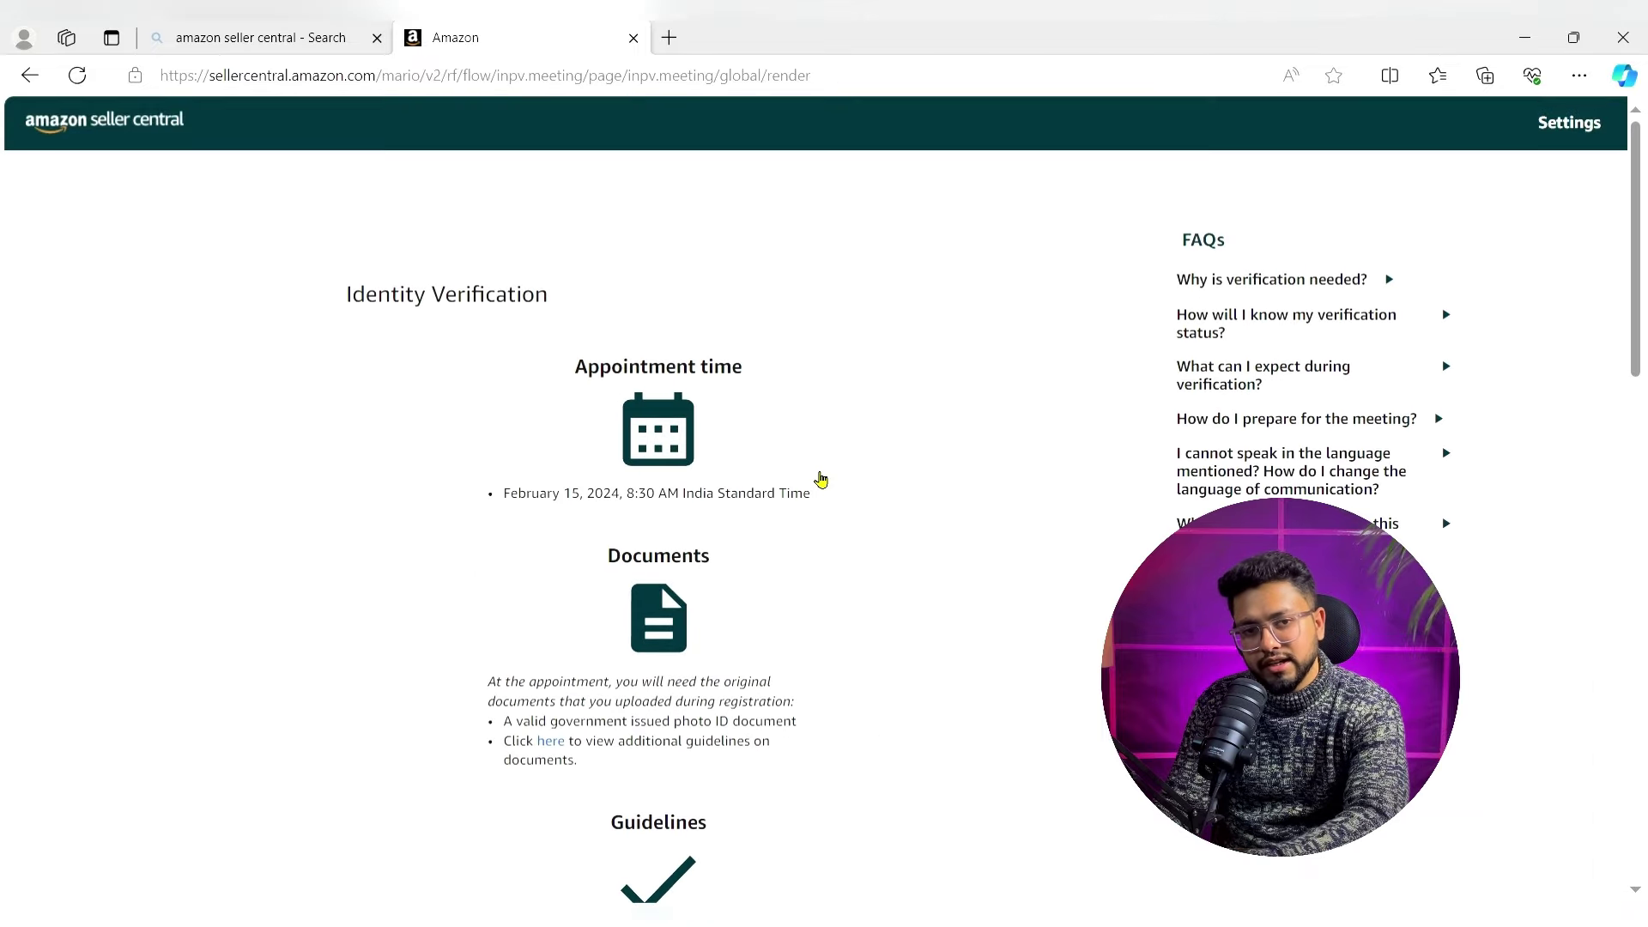
{"action": "scroll", "coordinate": [820, 479], "scroll_direction": "down", "scroll_amount": 15}
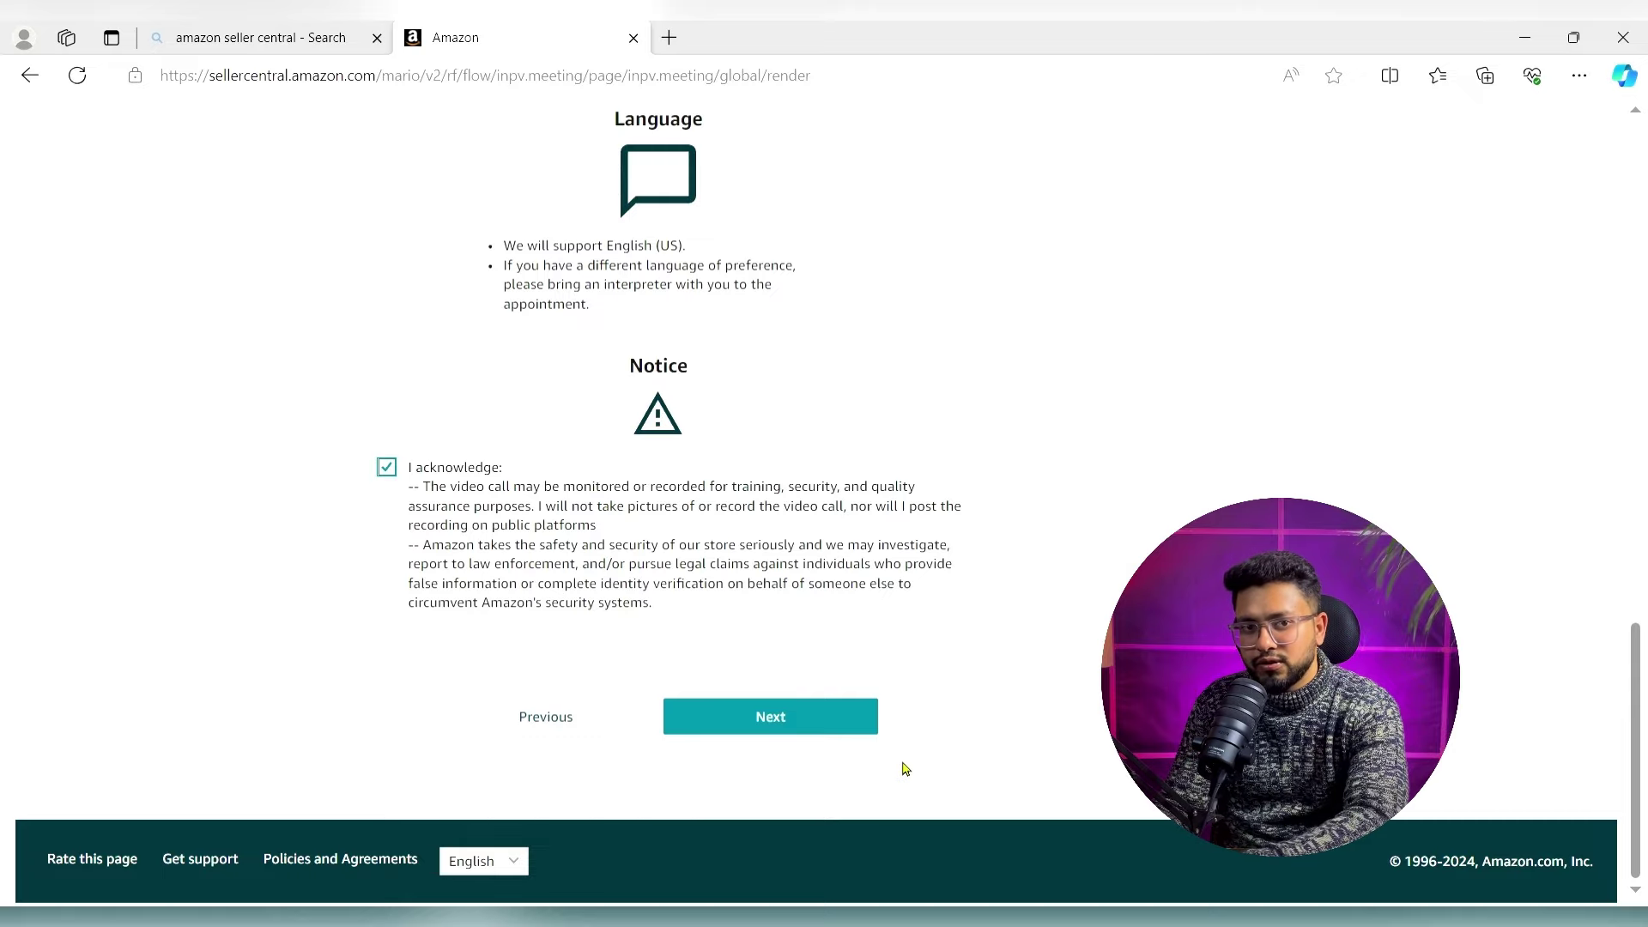
{"action": "scroll", "coordinate": [1188, 785], "scroll_direction": "up", "scroll_amount": 8}
{"action": "scroll", "coordinate": [1188, 786], "scroll_direction": "up", "scroll_amount": 10}
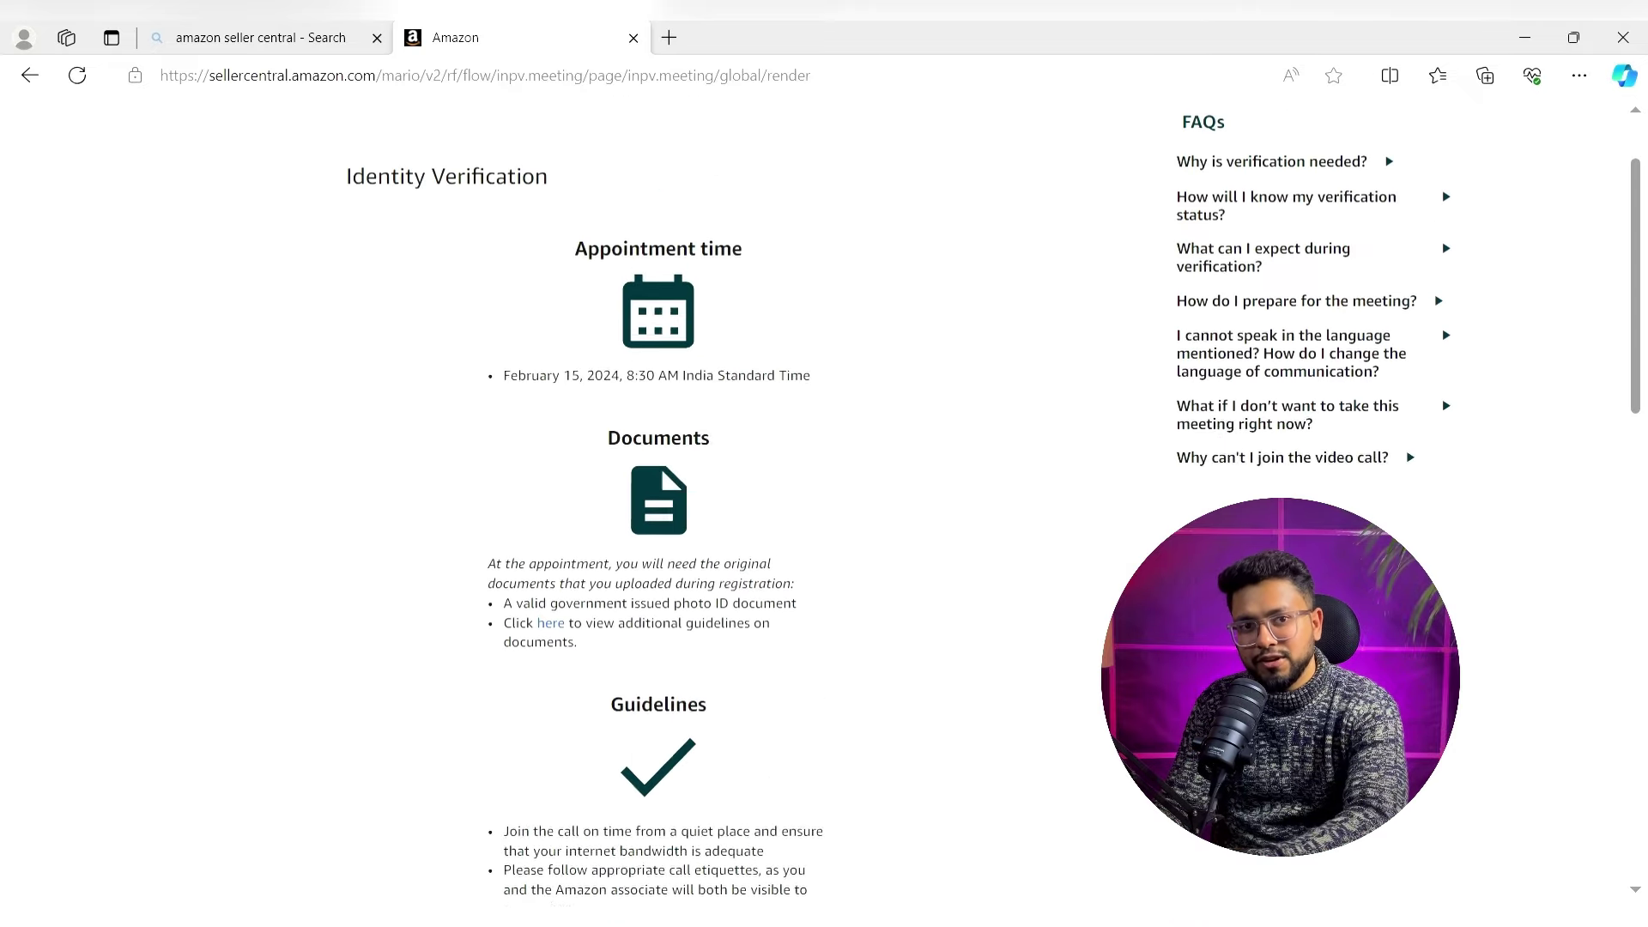